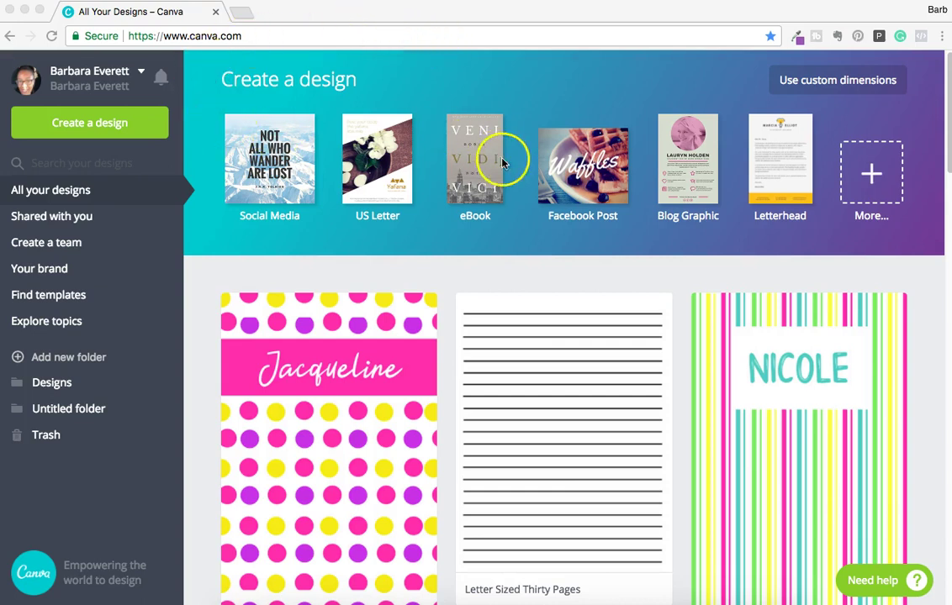
# - Create a new blank US Letter design
pyautogui.click(378, 165)
pyautogui.click(379, 166)
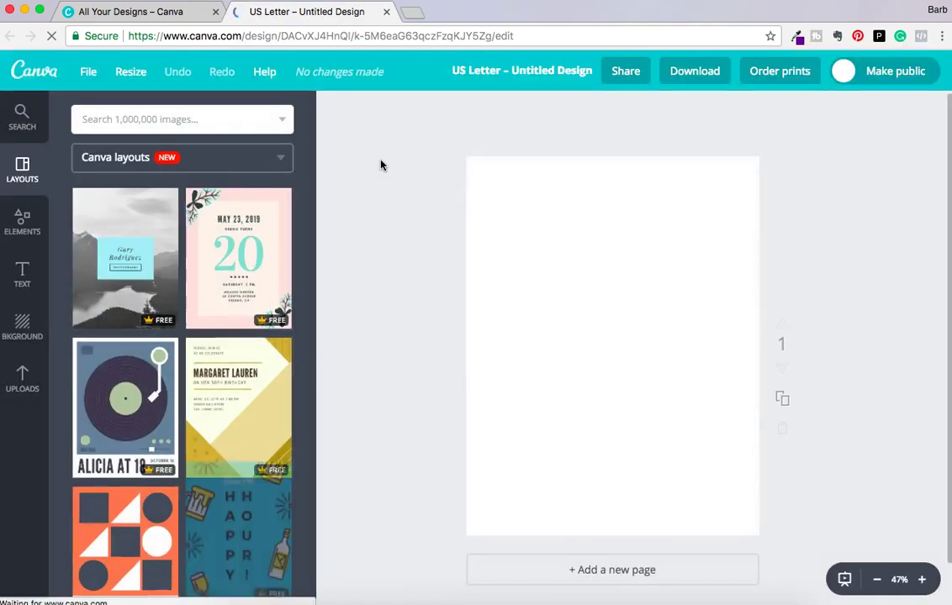
pyautogui.click(647, 272)
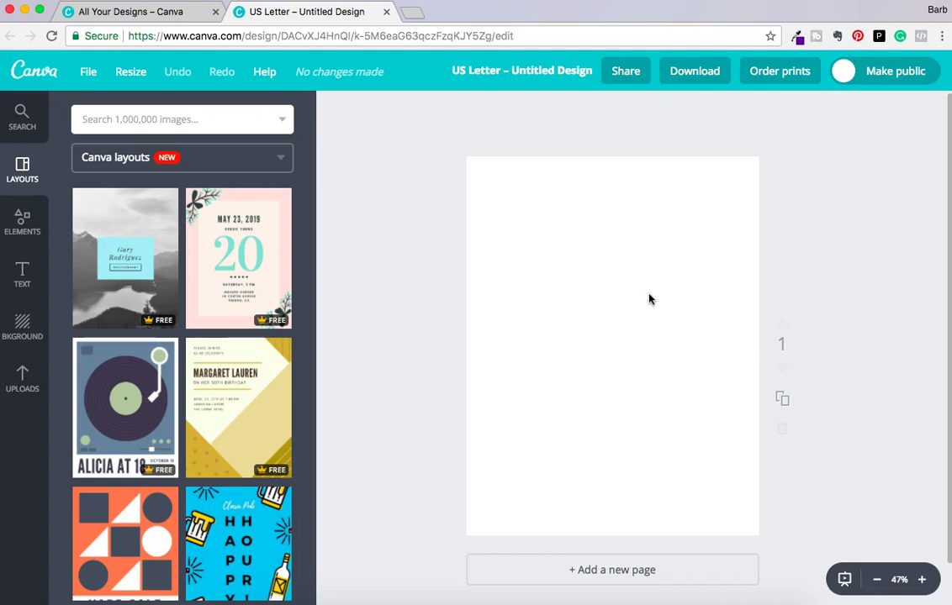
# - Search the image library for "lined page"
pyautogui.click(227, 123)
pyautogui.write('lined page')
pyautogui.press('Return')
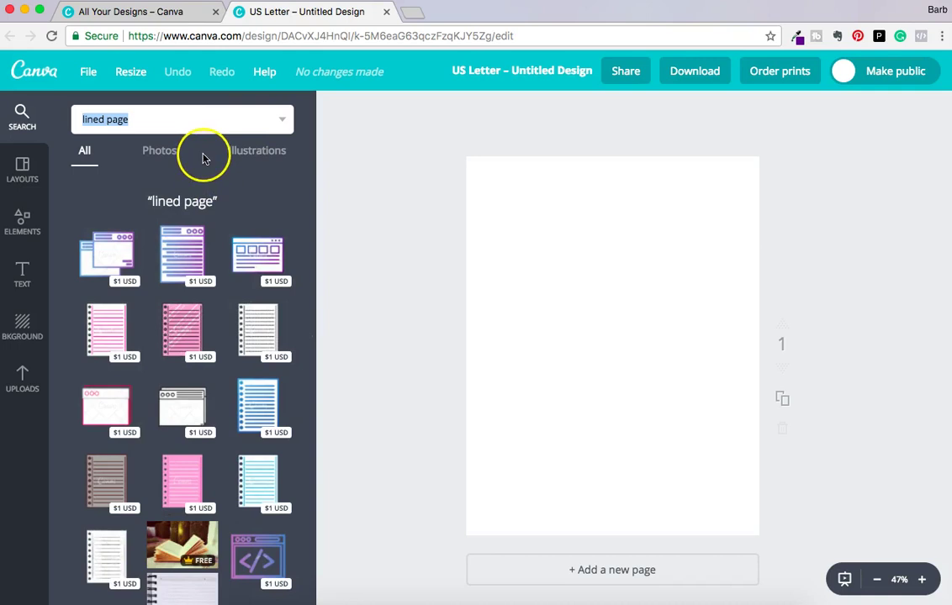
# - Look through the "lined page" results for a suitable ruled paper graphic and check which ones are free or paid
pyautogui.scroll(-1, 227, 225)
pyautogui.scroll(-5, 227, 225)
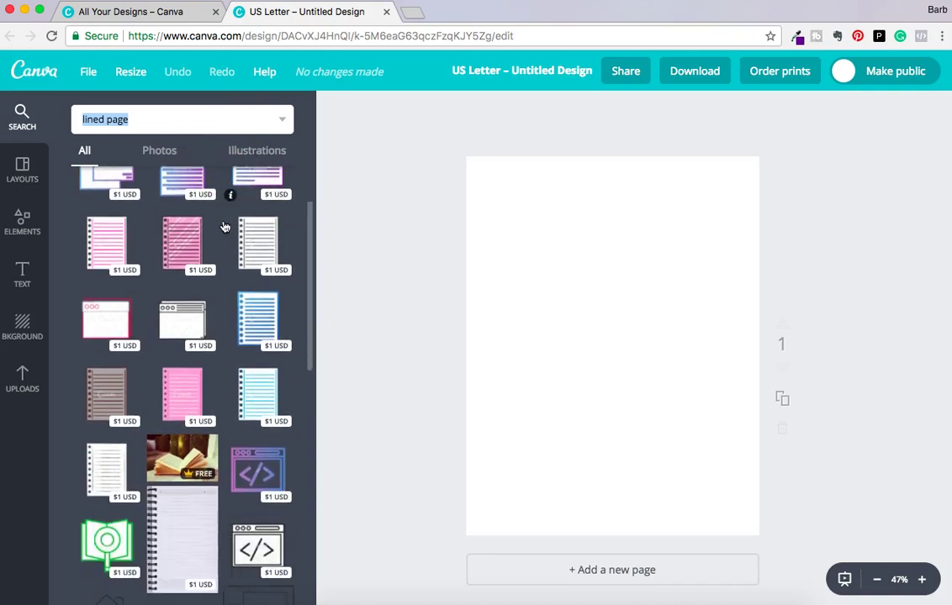
pyautogui.scroll(-4, 218, 233)
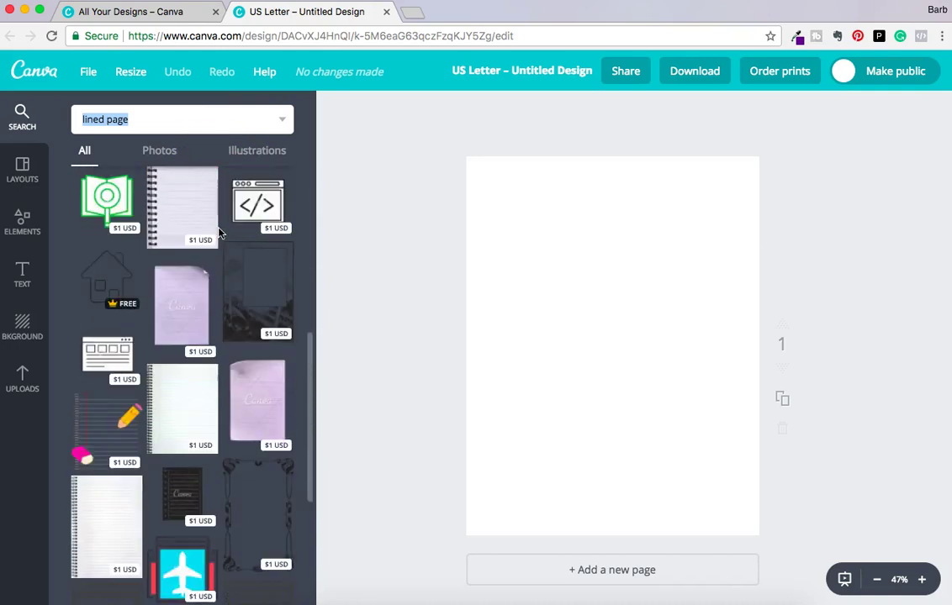
pyautogui.scroll(-5, 219, 233)
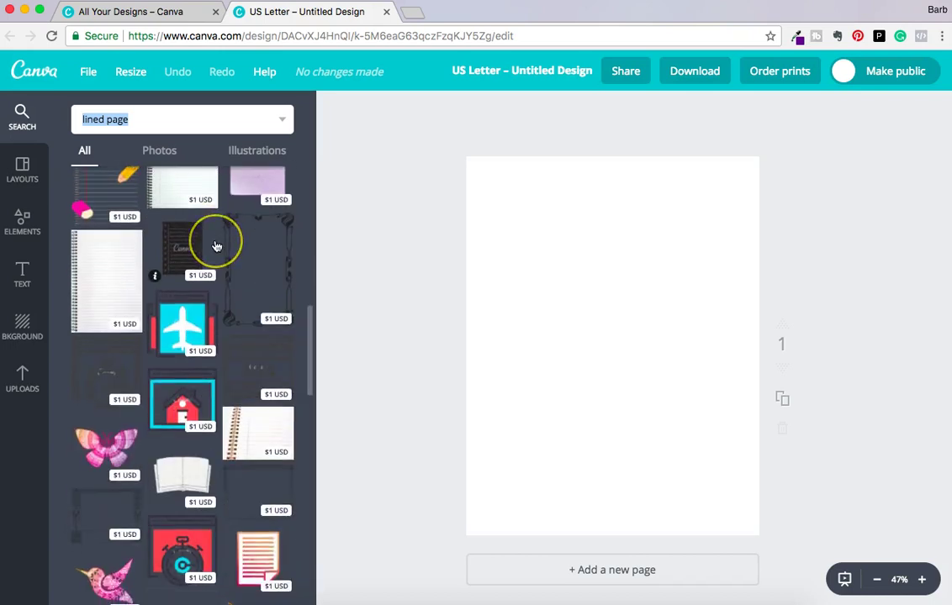
pyautogui.scroll(10, 216, 246)
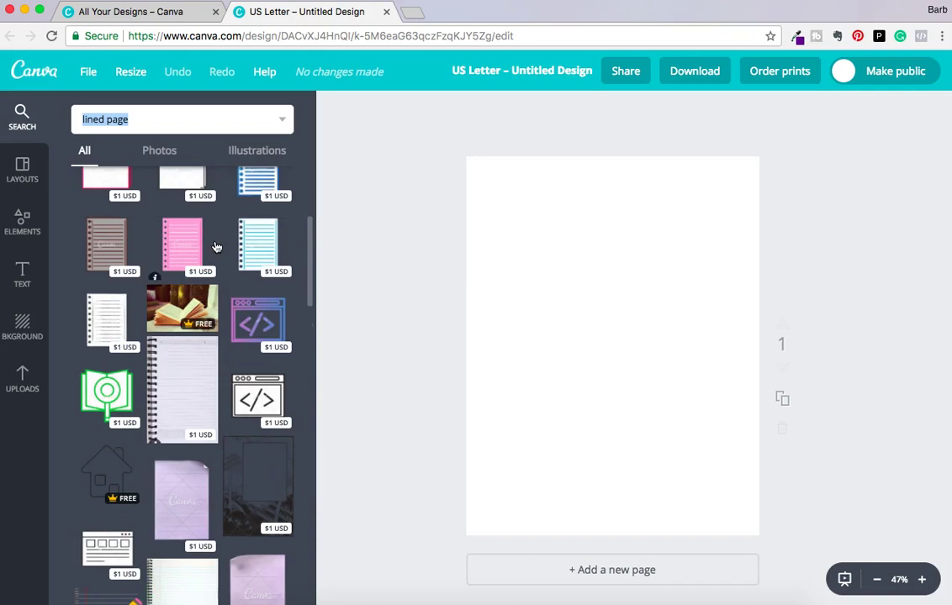
pyautogui.scroll(3, 216, 247)
pyautogui.click(246, 288)
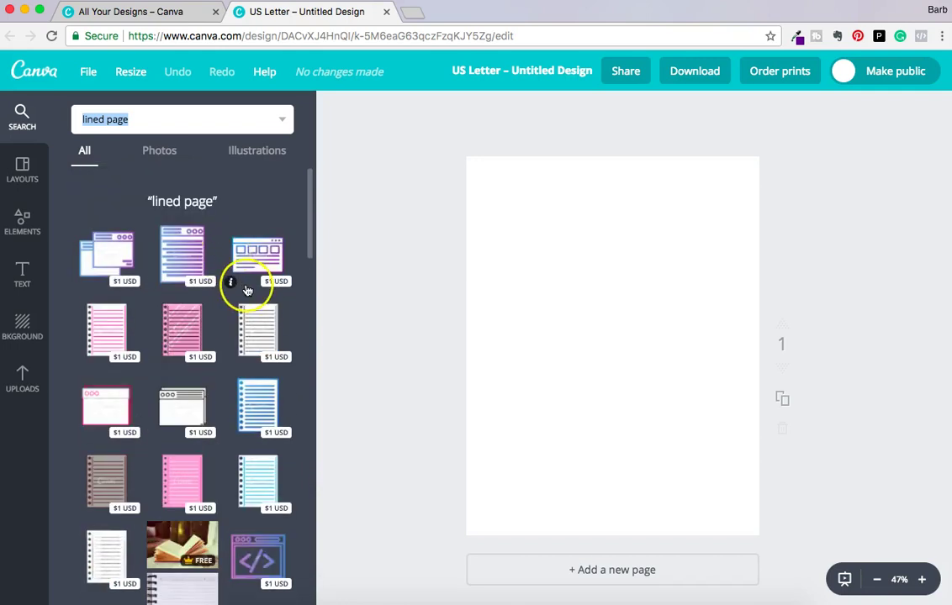
pyautogui.scroll(-1, 247, 290)
pyautogui.scroll(-3, 246, 290)
pyautogui.moveTo(312, 244); pyautogui.dragTo(224, 160)
# - Shorten the image search term to "page" and run the search
pyautogui.click(100, 118)
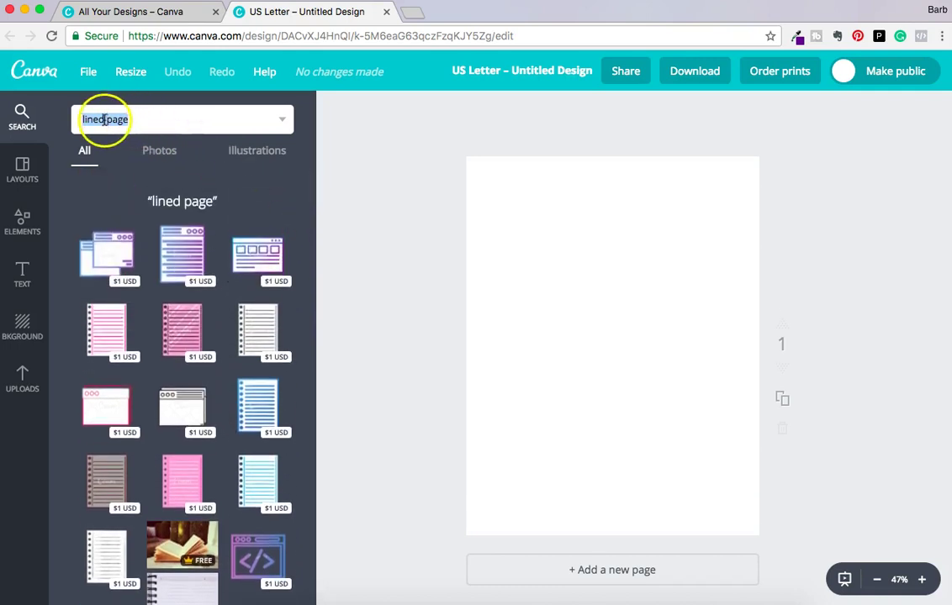
pyautogui.press('BackSpace')
pyautogui.press('BackSpace')
pyautogui.press('BackSpace')
pyautogui.press('BackSpace')
pyautogui.press('BackSpace')
pyautogui.press('BackSpace')
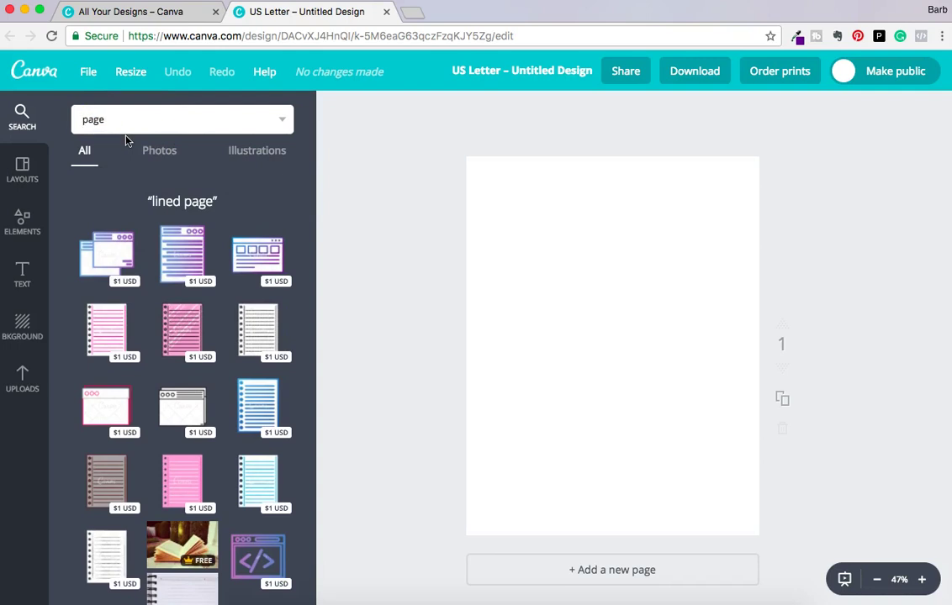
pyautogui.press('Return')
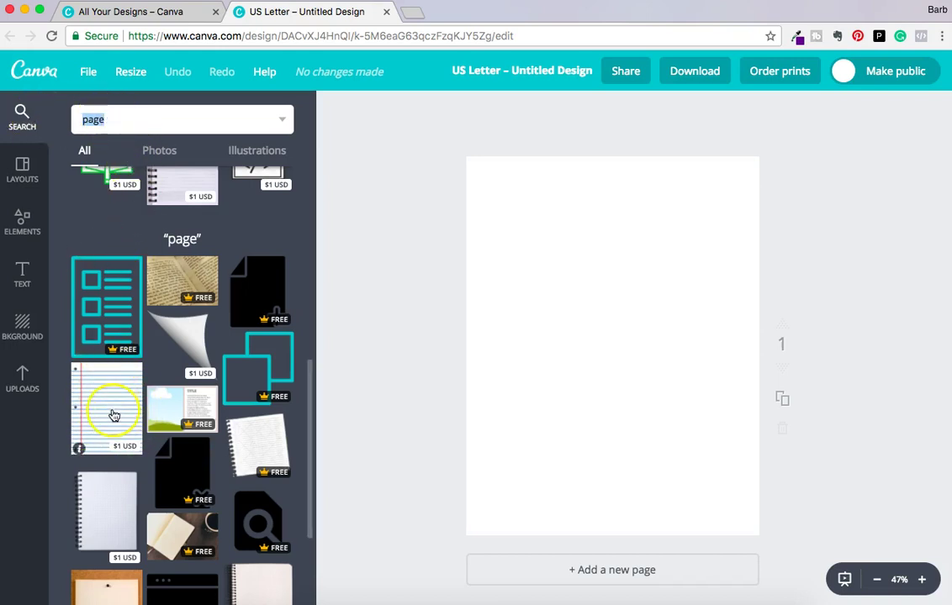
# - Place the blue-lined notebook paper graphic with the red margin on the page and enlarge it to fill the whole page
pyautogui.moveTo(112, 412); pyautogui.dragTo(590, 310)
pyautogui.click(642, 401)
pyautogui.moveTo(680, 443); pyautogui.dragTo(752, 532)
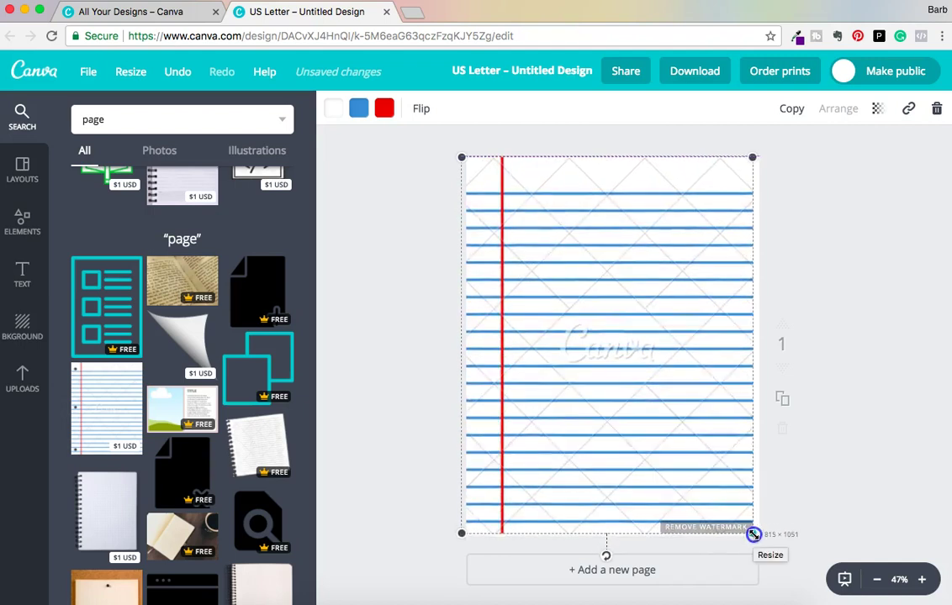
pyautogui.click(830, 292)
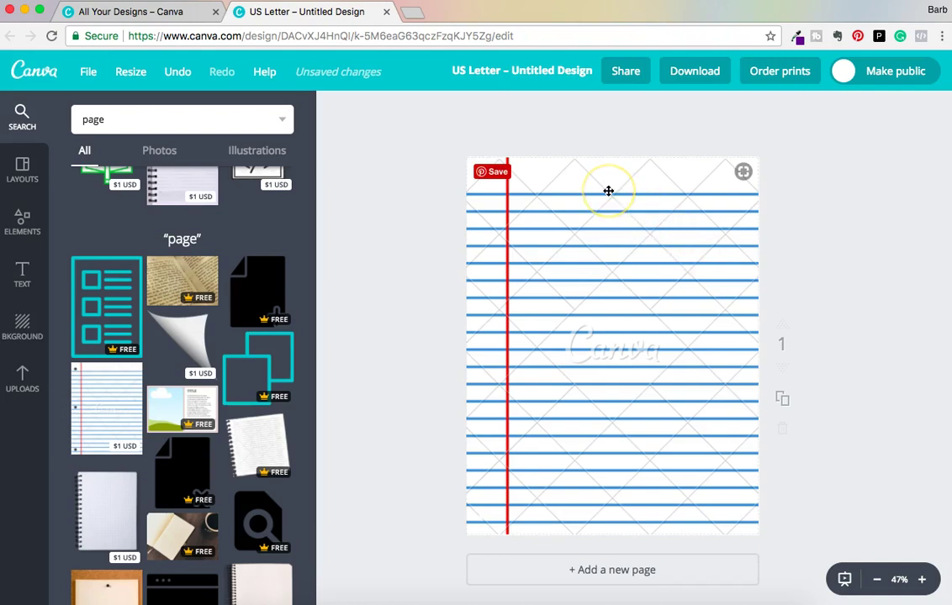
pyautogui.moveTo(608, 191)
pyautogui.mouseDown()
pyautogui.moveTo(632, 274)
pyautogui.moveTo(642, 361)
pyautogui.moveTo(656, 389)
pyautogui.mouseUp()
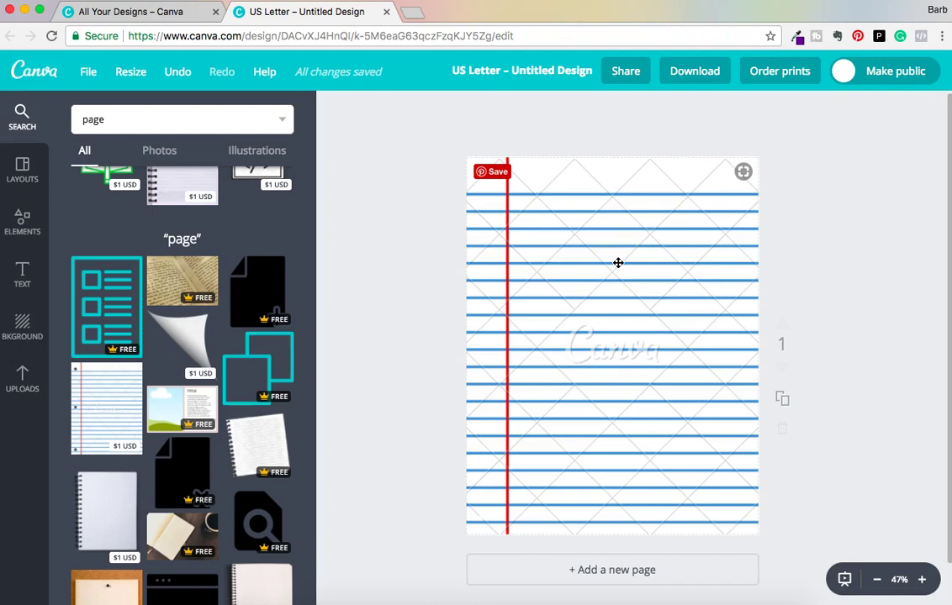
# - Recolor the paper graphic's red margin line to the default palette's pink
pyautogui.click(562, 197)
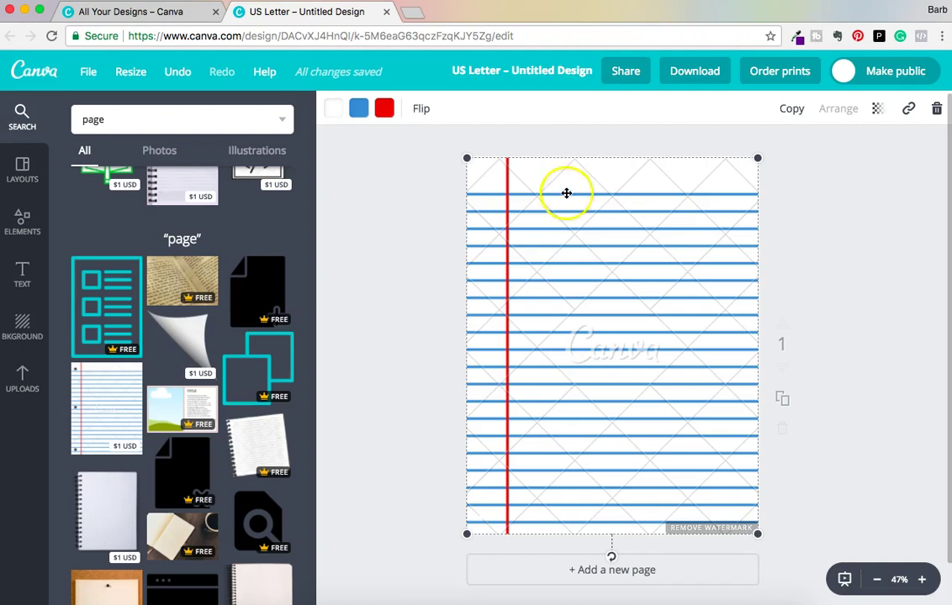
pyautogui.click(383, 109)
pyautogui.click(454, 177)
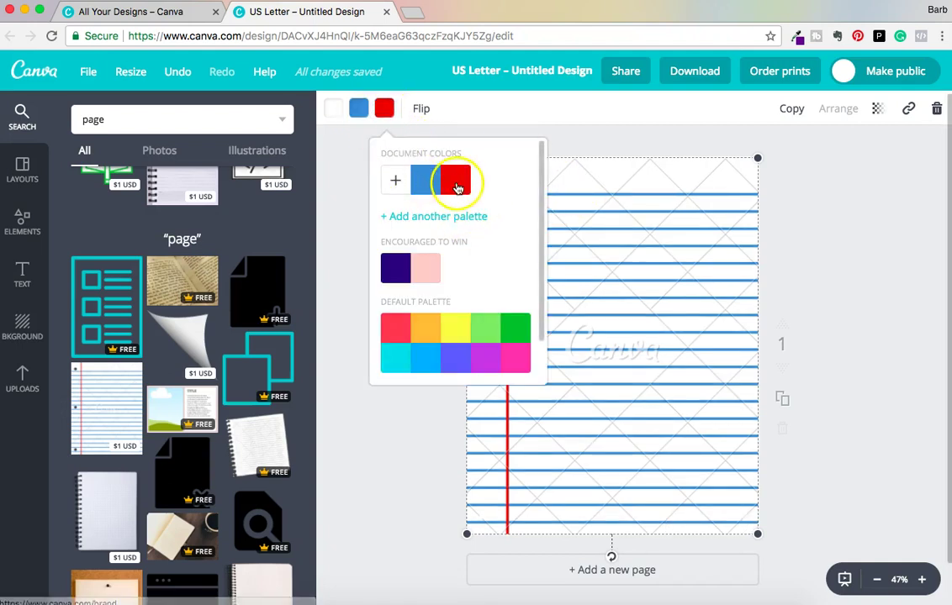
pyautogui.click(405, 179)
pyautogui.moveTo(433, 351)
pyautogui.mouseDown()
pyautogui.moveTo(411, 353)
pyautogui.moveTo(452, 352)
pyautogui.moveTo(415, 353)
pyautogui.mouseUp()
pyautogui.click(516, 206)
pyautogui.click(385, 107)
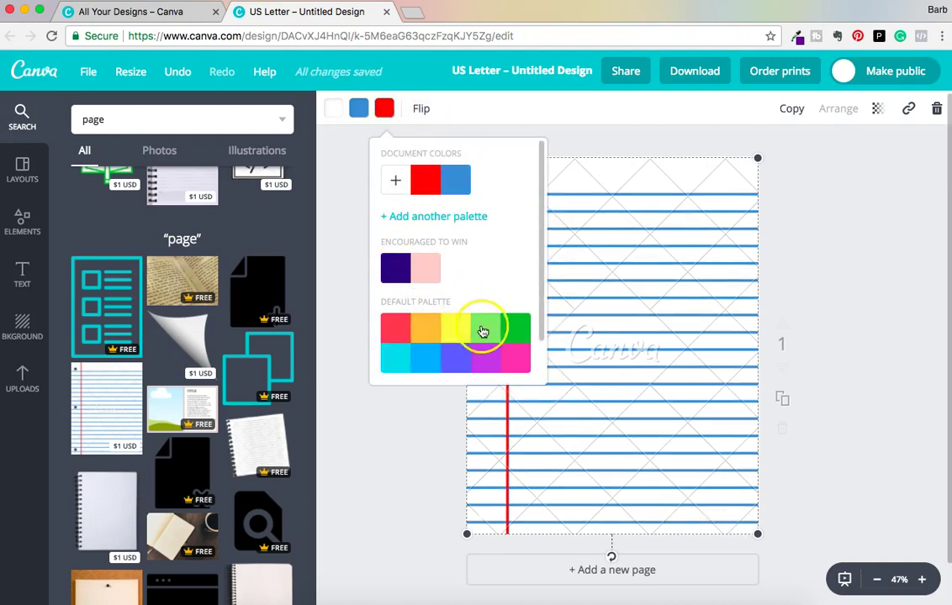
pyautogui.click(516, 360)
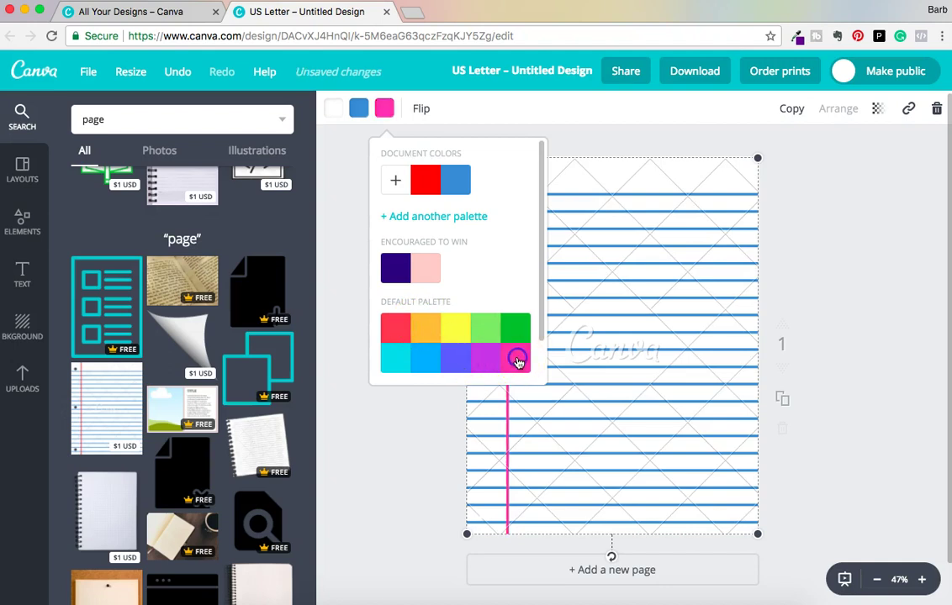
# - Try bright blue for the paper graphic's horizontal lines, and settle on yellow from the default palette
pyautogui.click(361, 112)
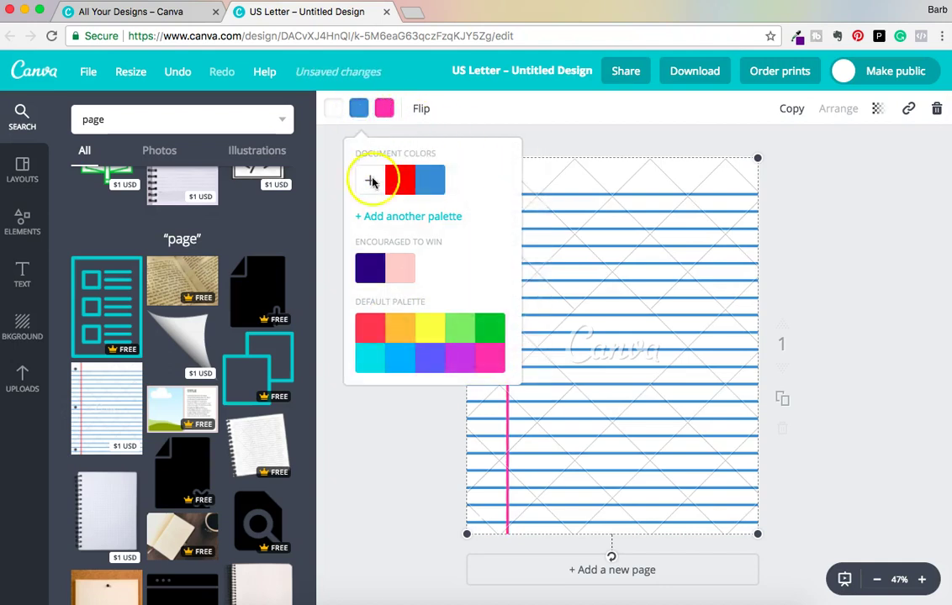
pyautogui.click(395, 364)
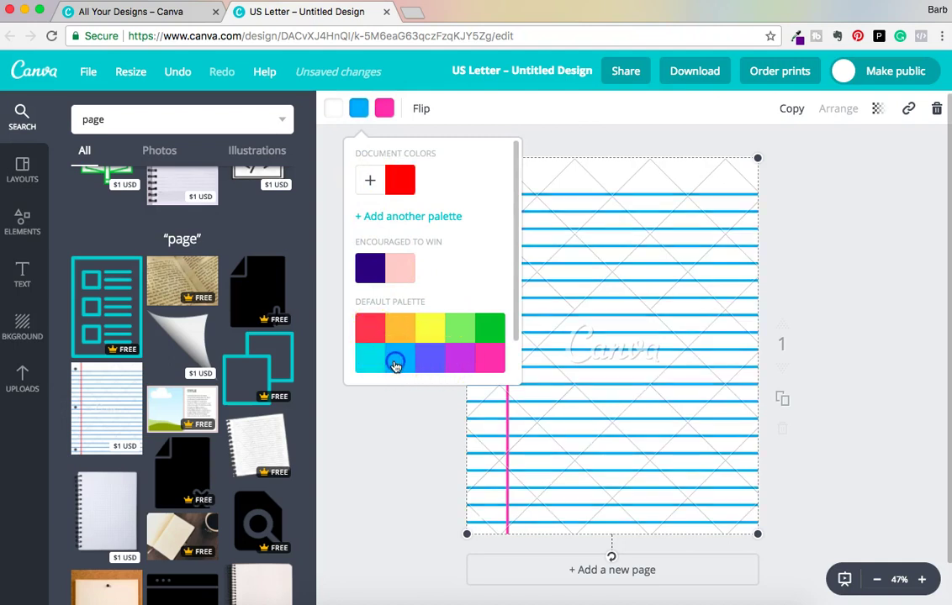
pyautogui.click(431, 330)
pyautogui.click(857, 220)
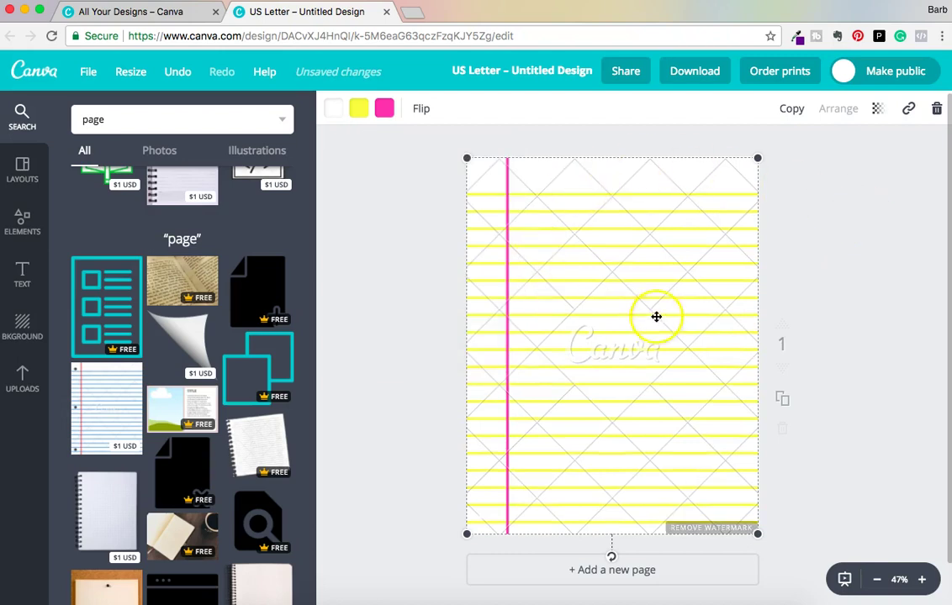
# - Try light grey as the graphic's paper color, and return it to white
pyautogui.click(331, 109)
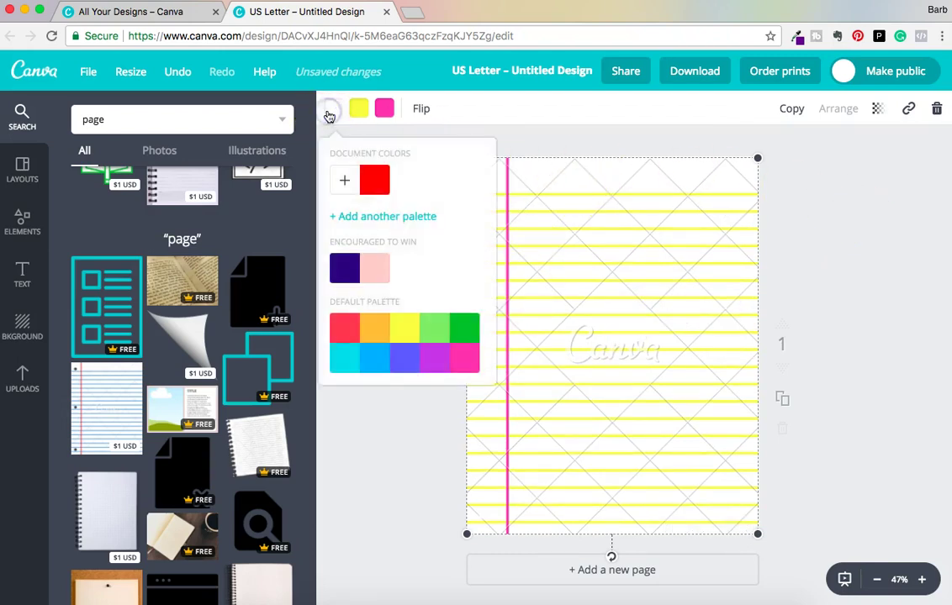
pyautogui.click(485, 242)
pyautogui.moveTo(485, 303); pyautogui.dragTo(489, 361)
pyautogui.click(439, 363)
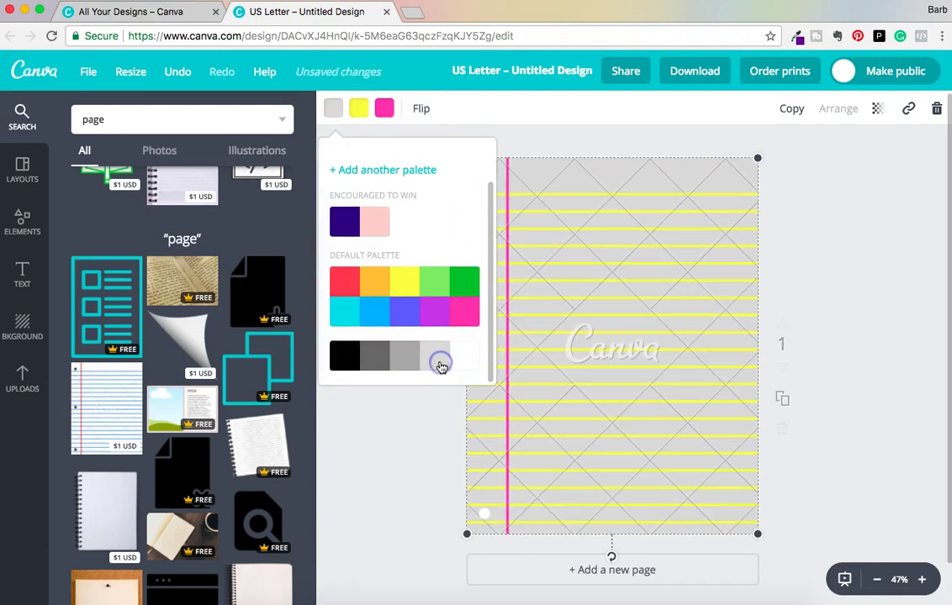
pyautogui.click(461, 360)
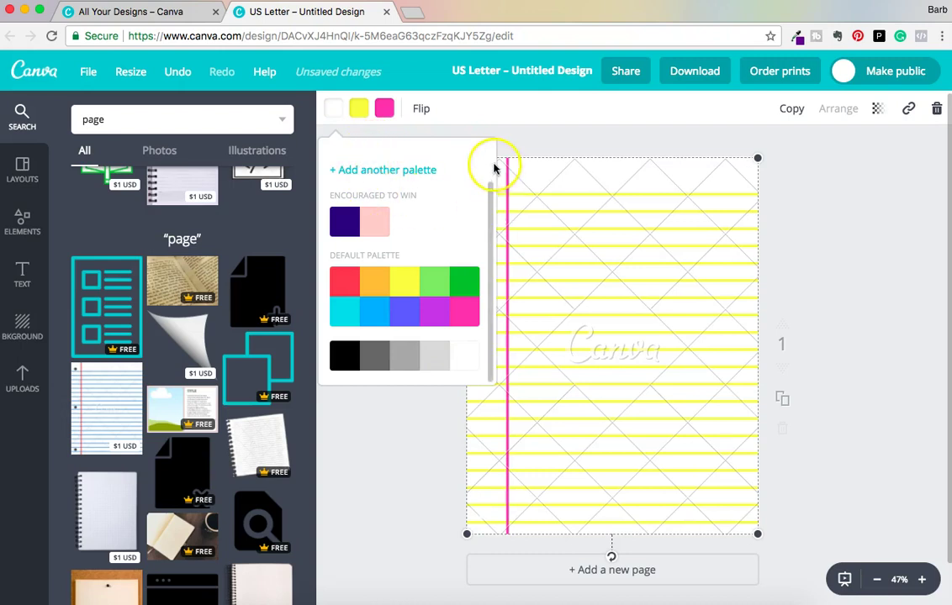
pyautogui.moveTo(486, 194); pyautogui.dragTo(487, 144)
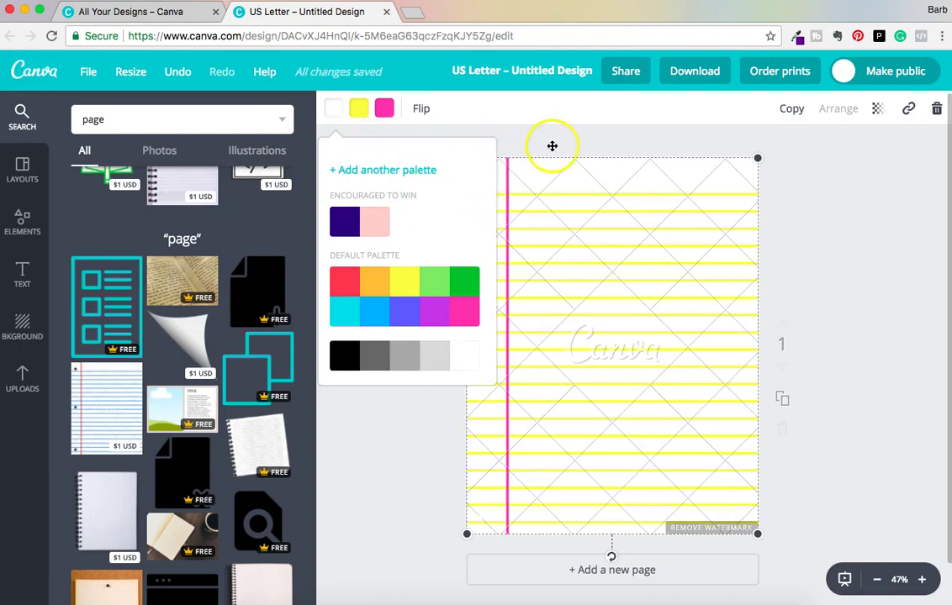
pyautogui.click(476, 128)
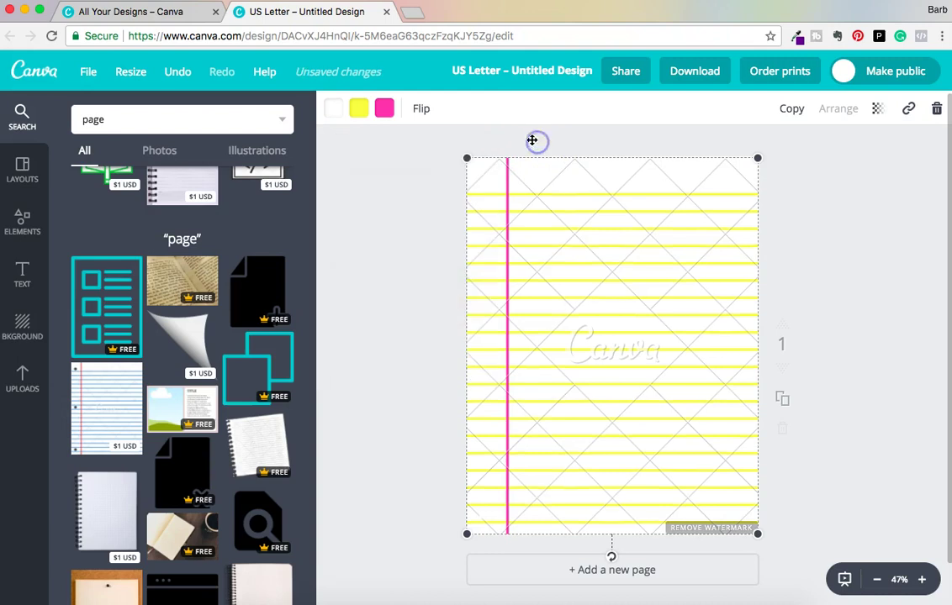
# - Duplicate the page with the yellow-lined paper
pyautogui.click(783, 400)
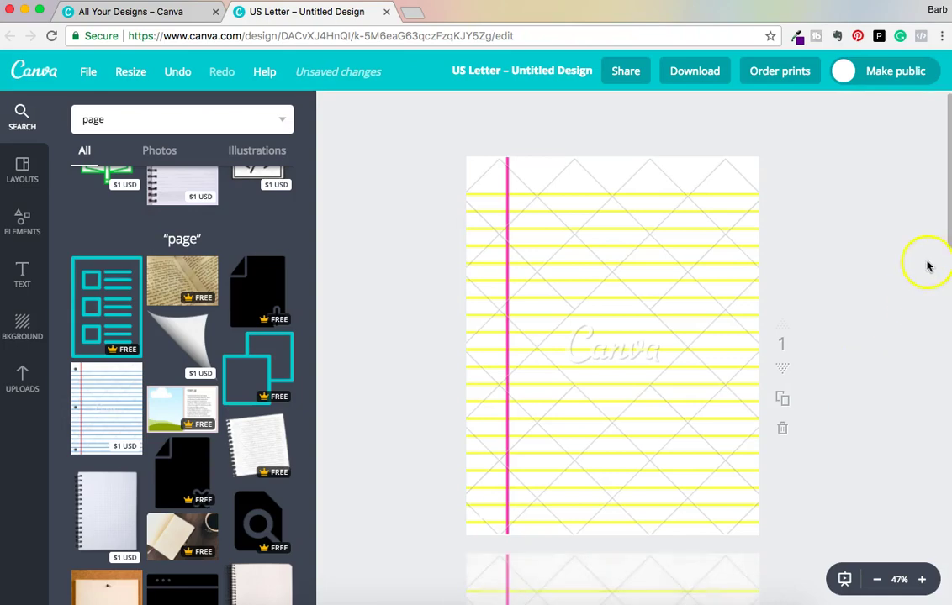
pyautogui.moveTo(947, 186); pyautogui.dragTo(917, 145)
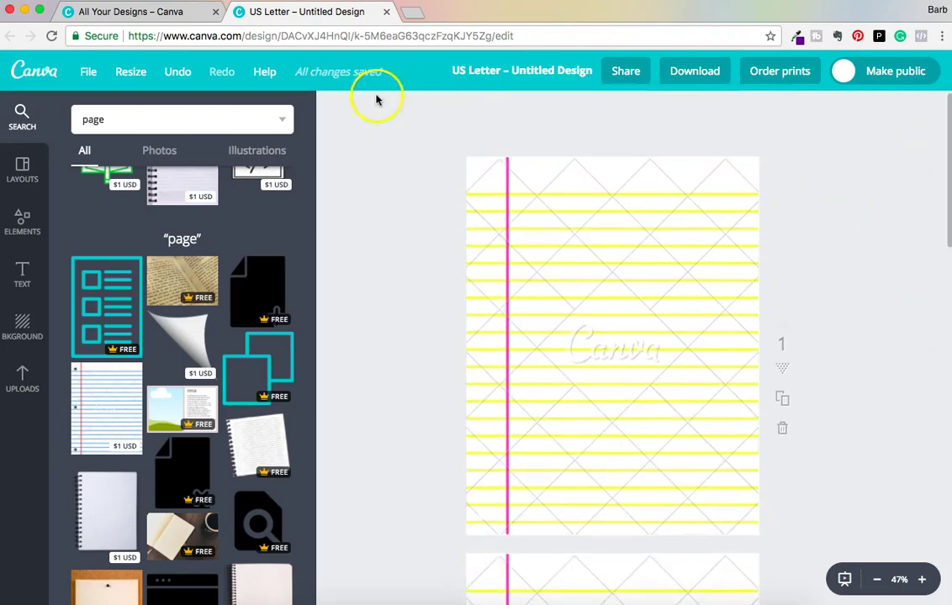
# - Delete the duplicated pages and remove the lined paper graphic from the remaining page
pyautogui.scroll(-10, 877, 369)
pyautogui.scroll(-5, 877, 370)
pyautogui.click(781, 384)
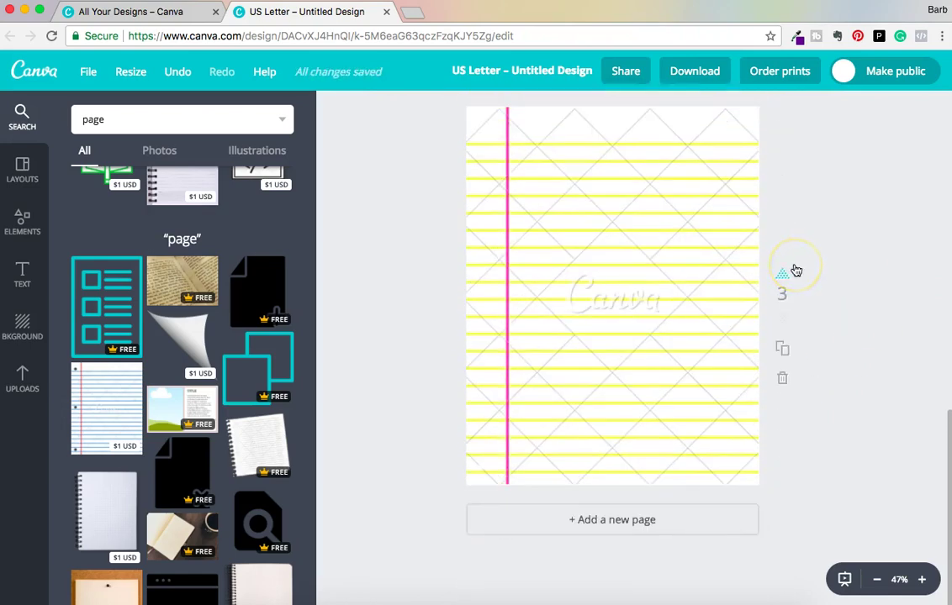
pyautogui.click(782, 379)
pyautogui.click(786, 378)
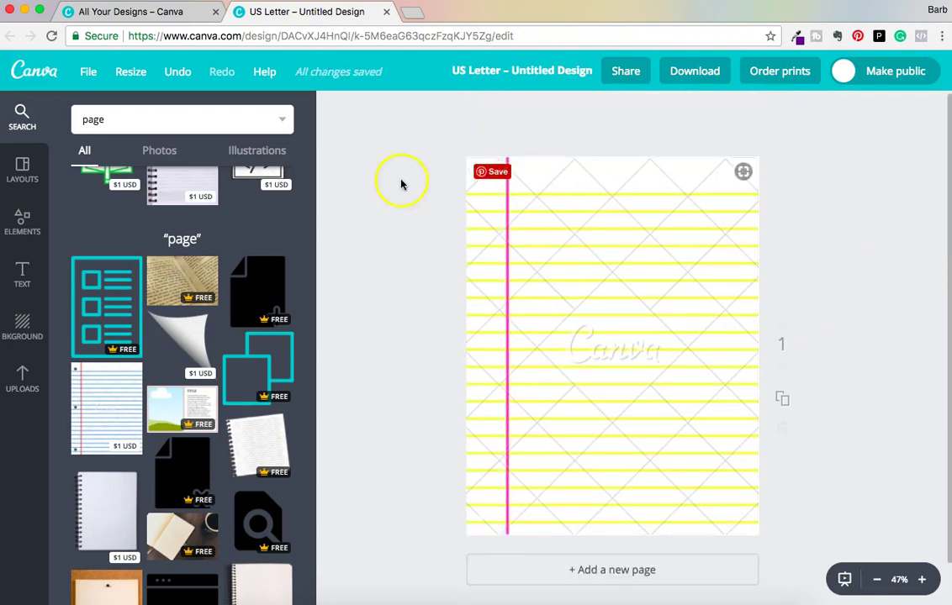
pyautogui.click(599, 204)
pyautogui.click(939, 110)
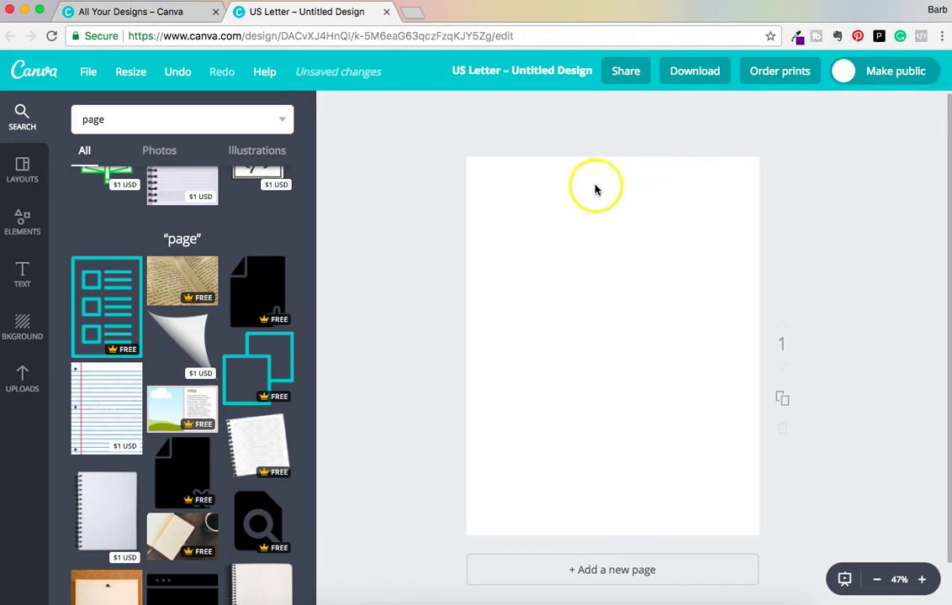
# - Apply the free cream lined-paper background to the blank page
pyautogui.doubleClick(104, 119)
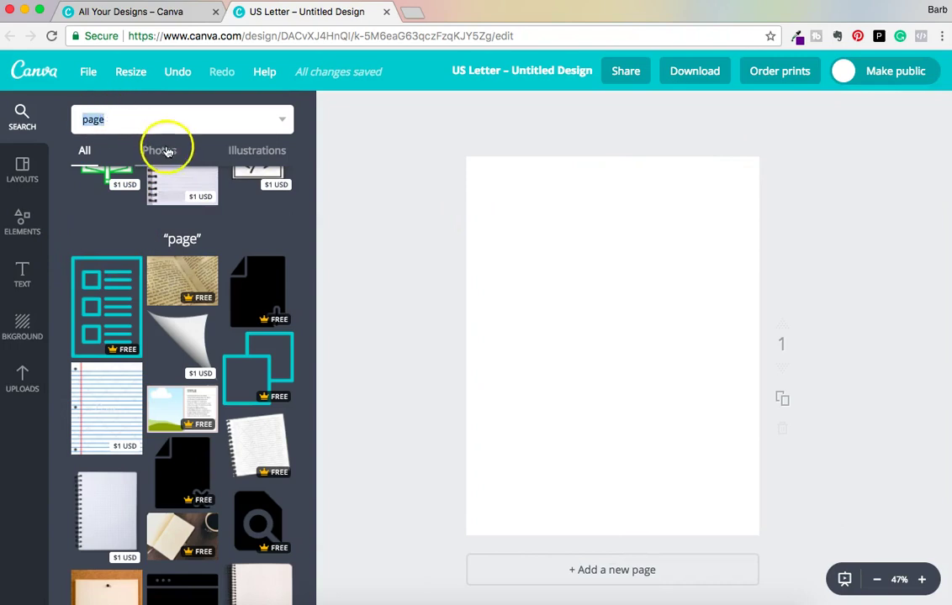
pyautogui.click(25, 323)
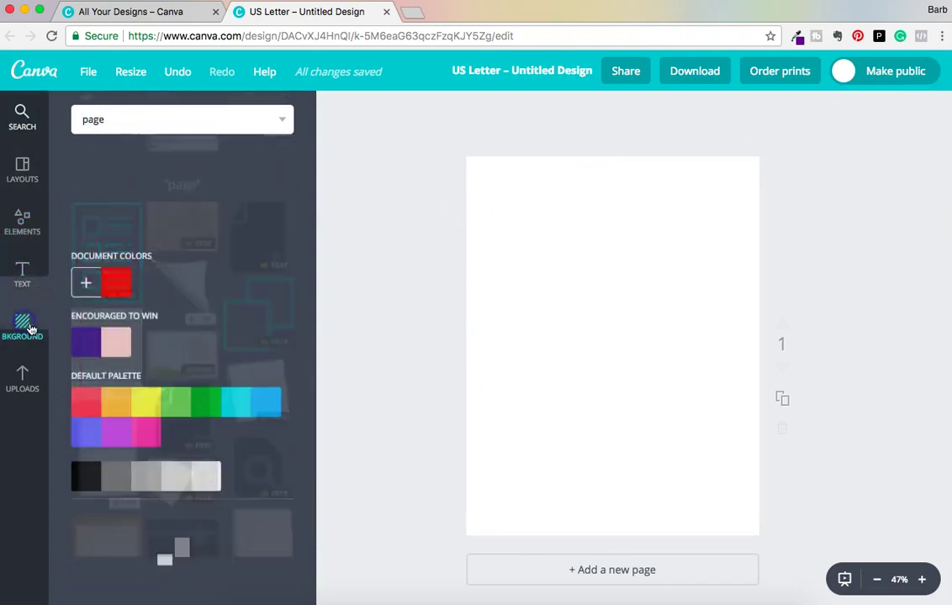
pyautogui.moveTo(311, 137); pyautogui.dragTo(333, 306)
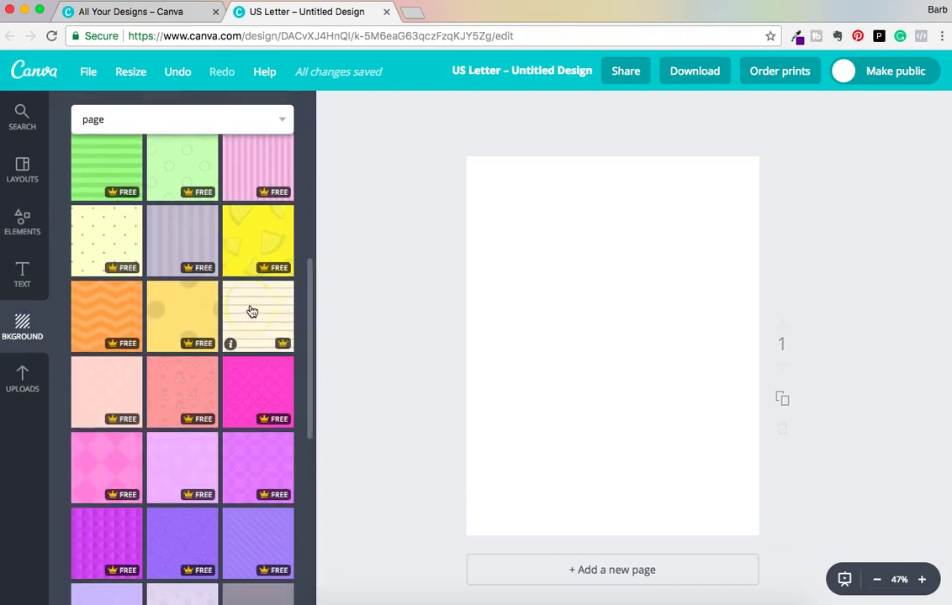
pyautogui.moveTo(264, 311); pyautogui.dragTo(625, 306)
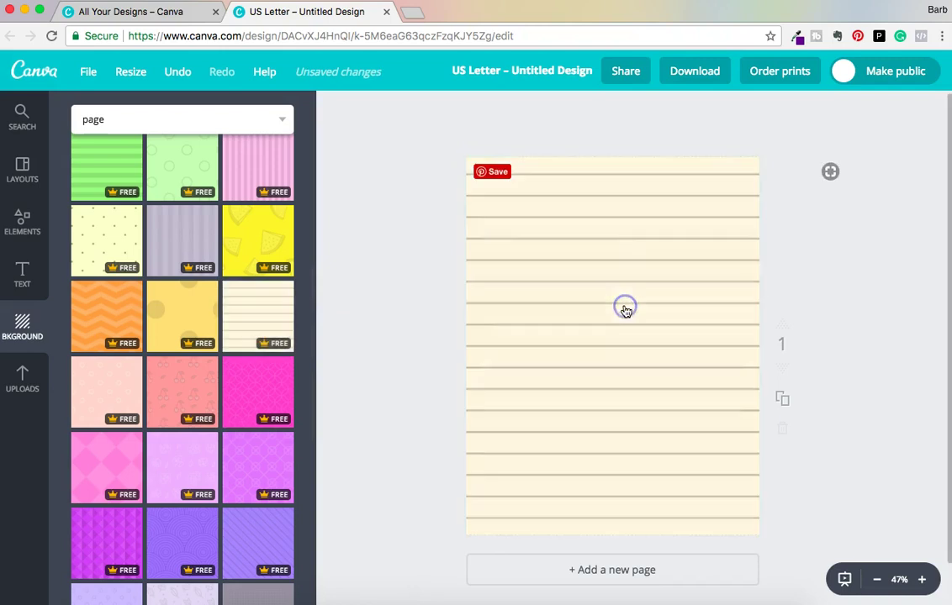
# - Change the lined background's paper color to white
pyautogui.click(872, 301)
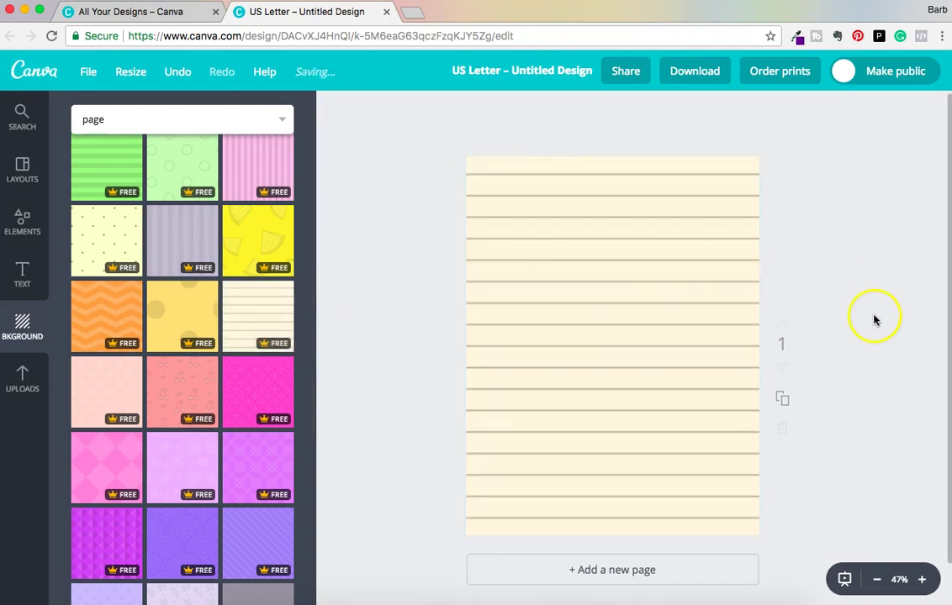
pyautogui.click(652, 295)
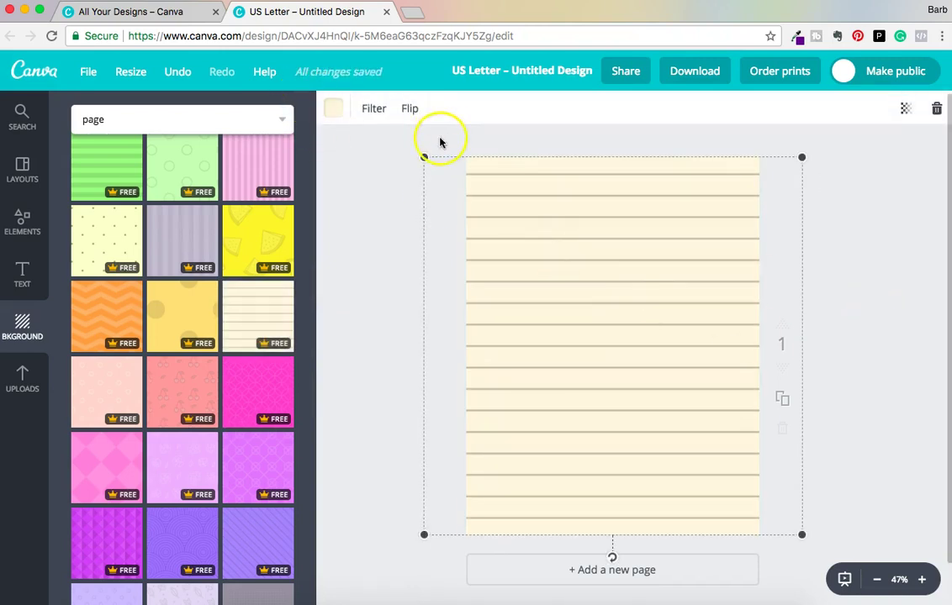
pyautogui.click(332, 108)
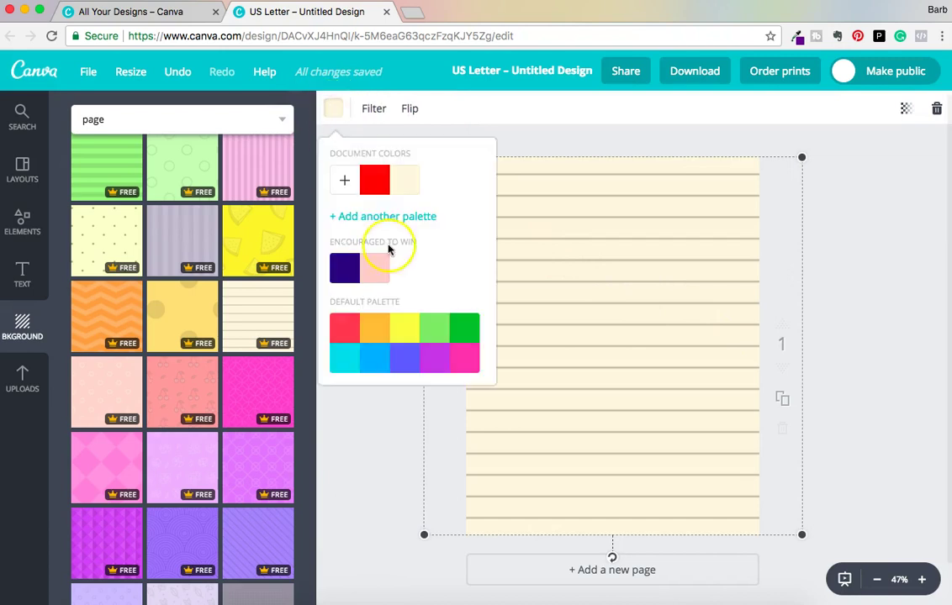
pyautogui.moveTo(491, 167); pyautogui.dragTo(510, 349)
pyautogui.click(510, 349)
pyautogui.click(330, 111)
pyautogui.moveTo(491, 315); pyautogui.dragTo(487, 366)
pyautogui.click(464, 349)
pyautogui.click(899, 253)
pyautogui.click(690, 240)
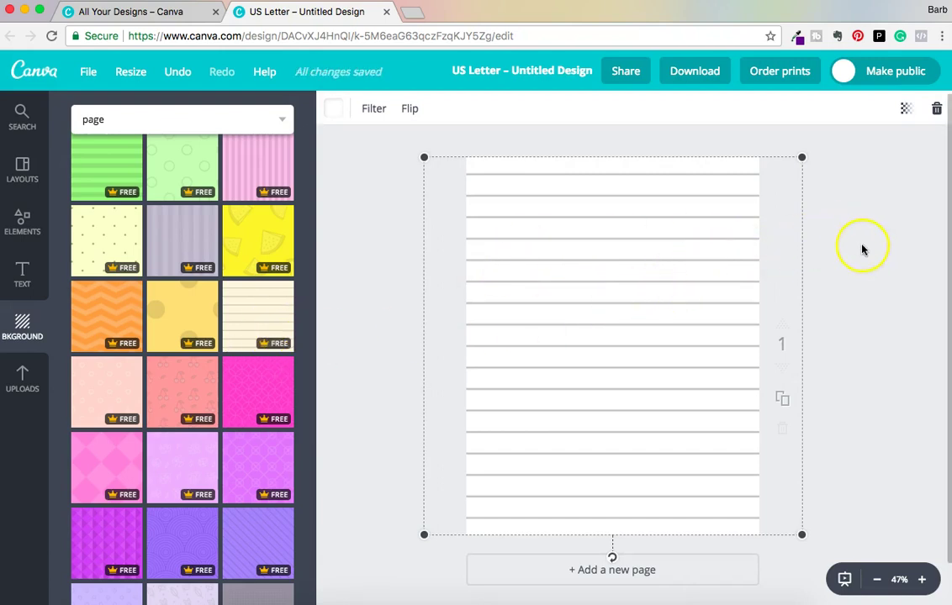
# - Duplicate the white lined page twice
pyautogui.scroll(-2, 828, 409)
pyautogui.click(843, 373)
pyautogui.click(782, 349)
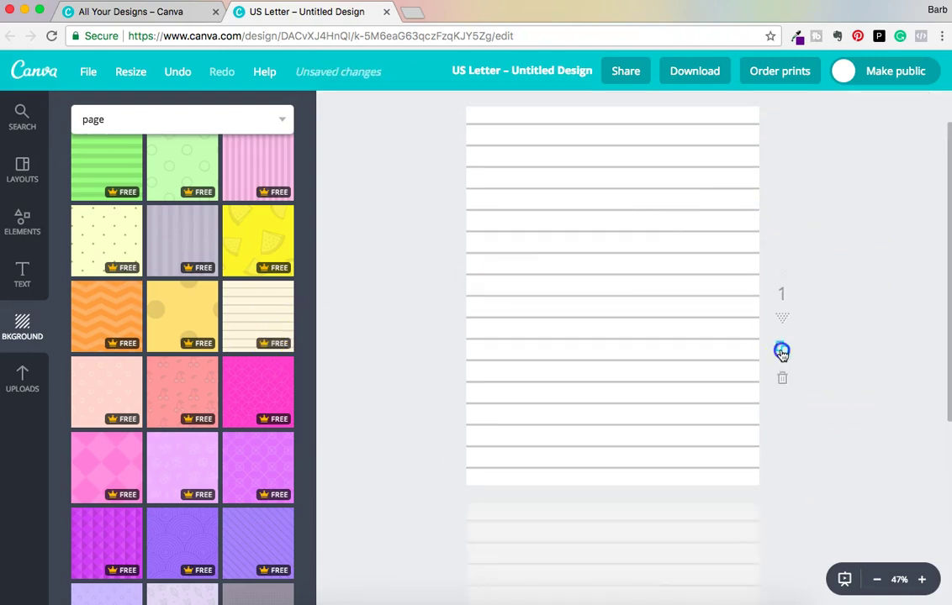
pyautogui.moveTo(943, 191); pyautogui.dragTo(947, 502)
pyautogui.click(782, 480)
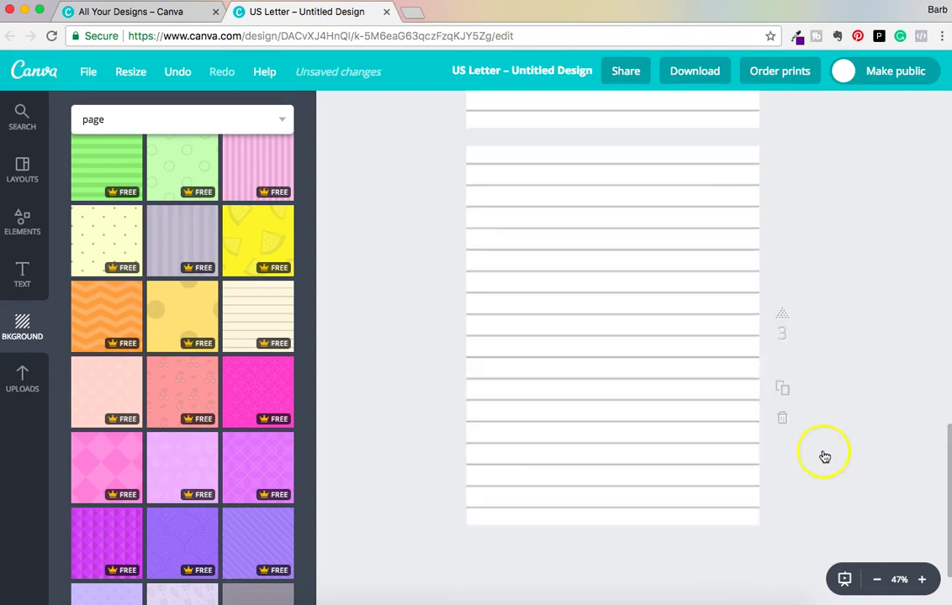
# - Delete the two duplicated pages, keeping only the original lined page
pyautogui.click(783, 495)
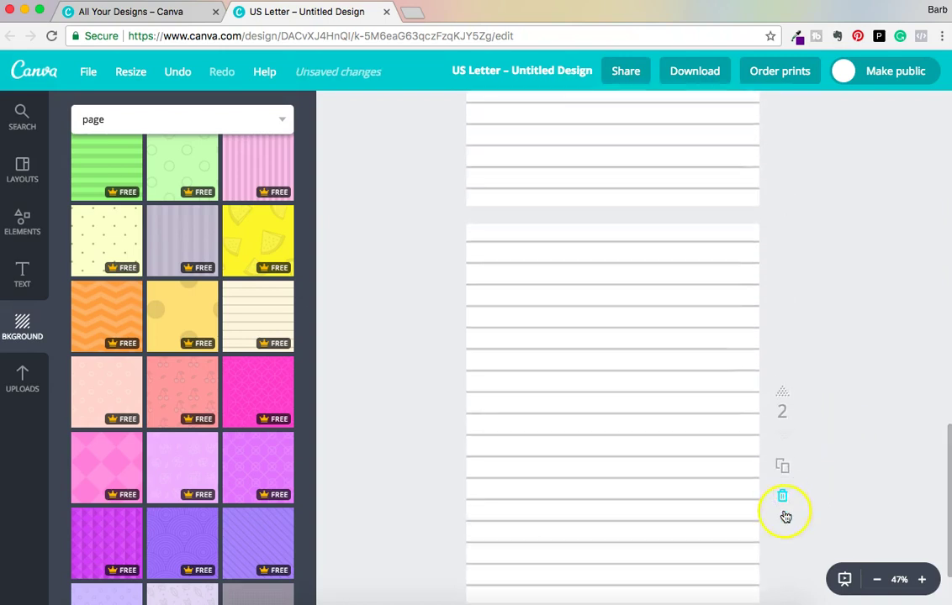
pyautogui.click(782, 385)
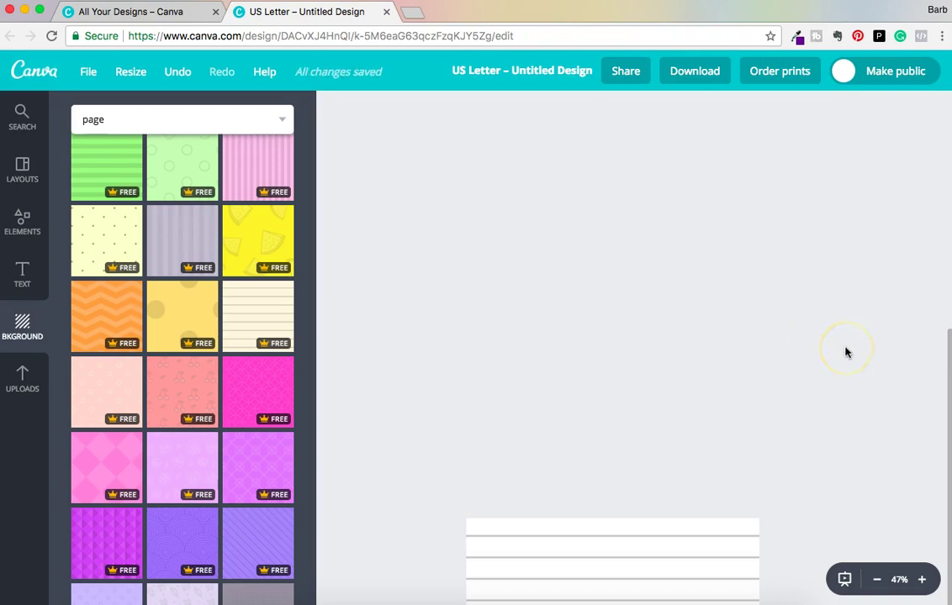
pyautogui.scroll(-5, 846, 352)
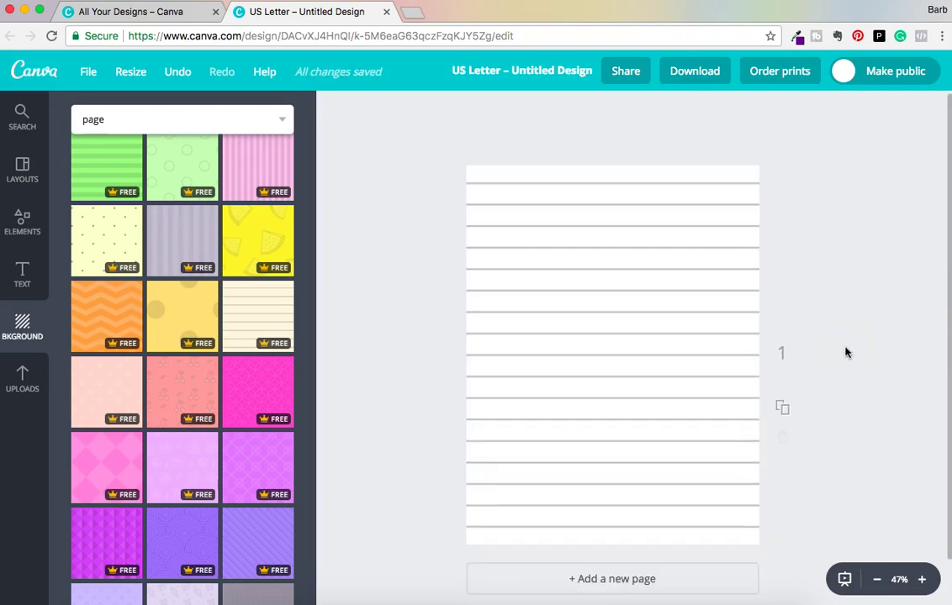
# - Duplicate the white lined page once more and delete the copy
pyautogui.click(782, 399)
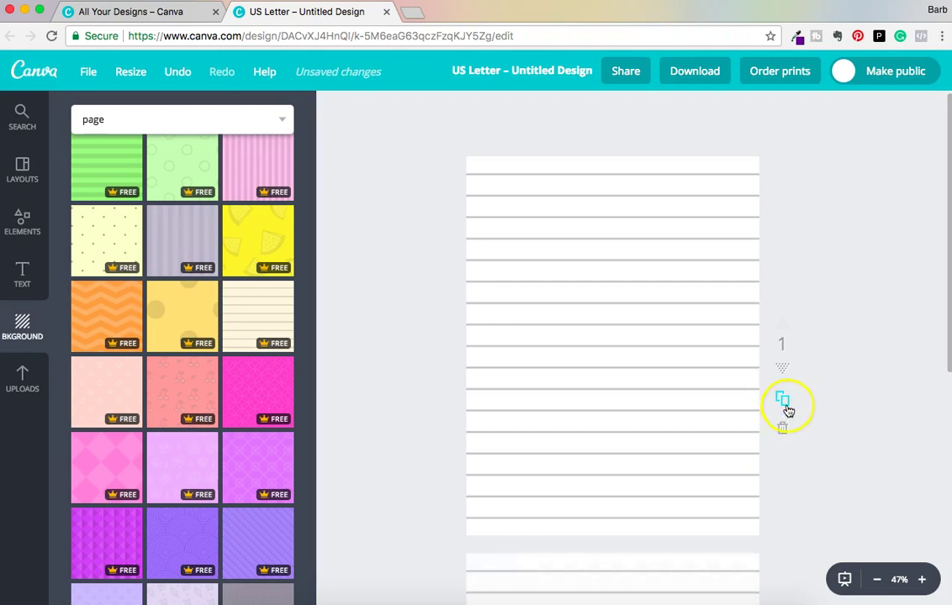
pyautogui.click(783, 569)
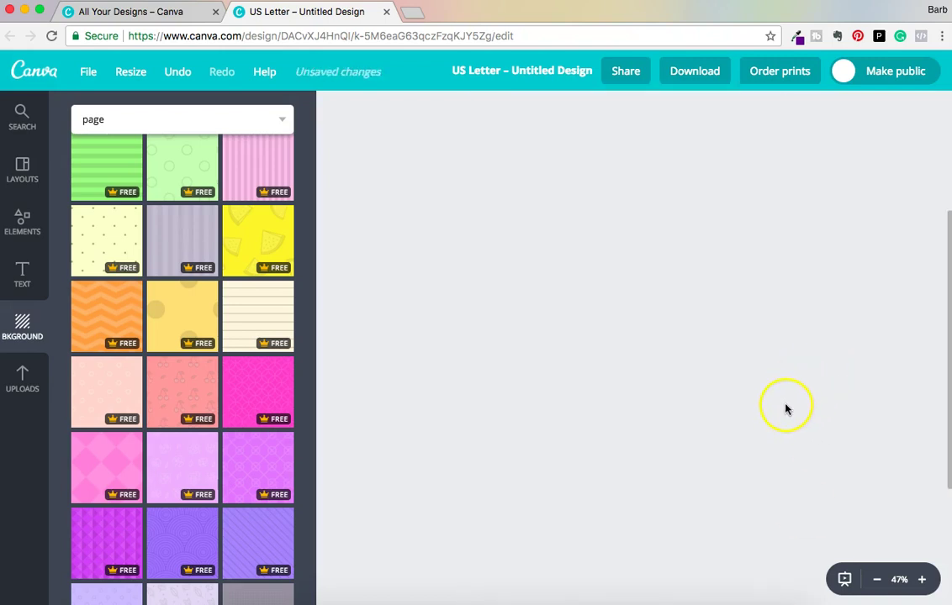
# - Remove the lined background from the remaining page to leave it blank
pyautogui.click(641, 338)
pyautogui.press('Delete')
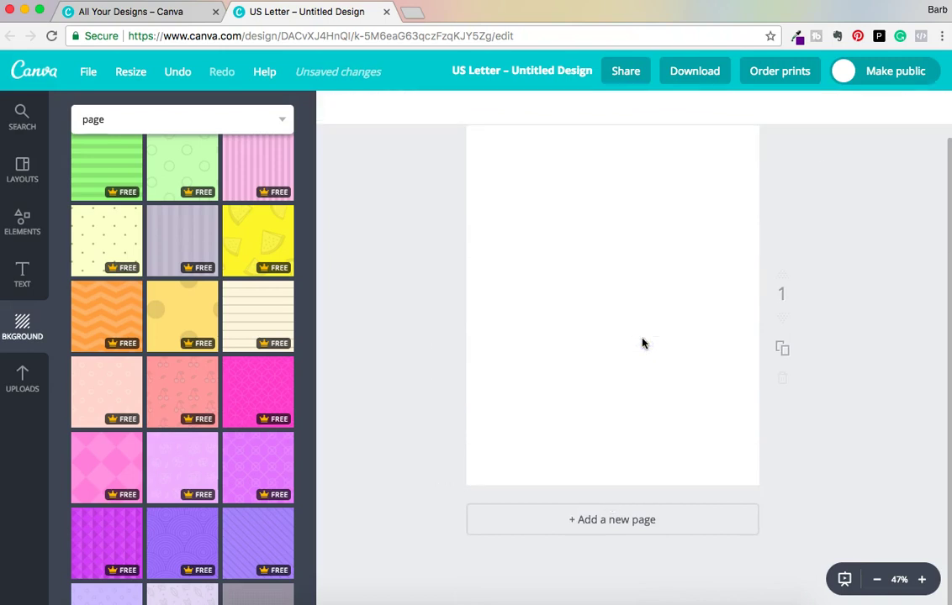
pyautogui.click(407, 204)
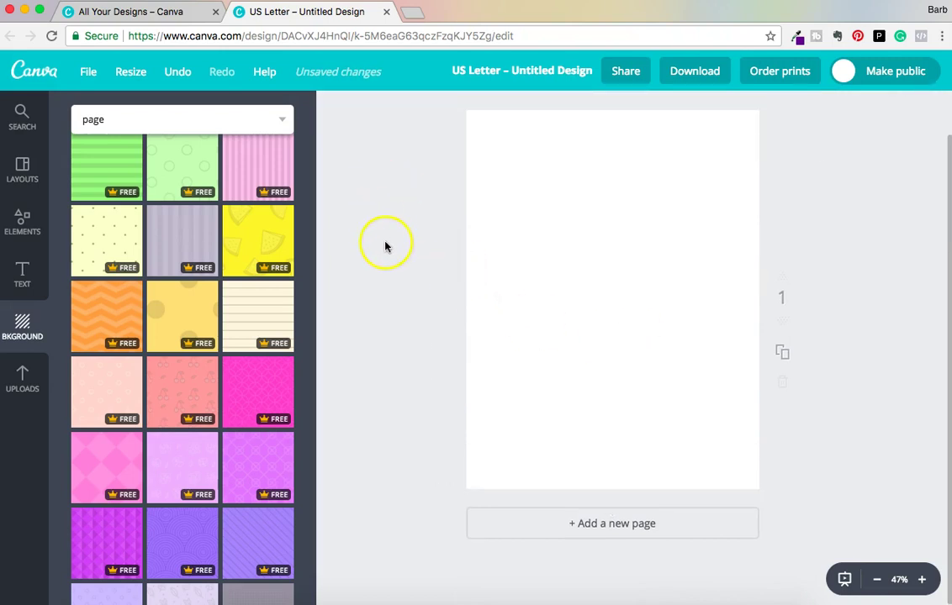
# - Add the first free solid line from the line elements to the blank page
pyautogui.click(21, 226)
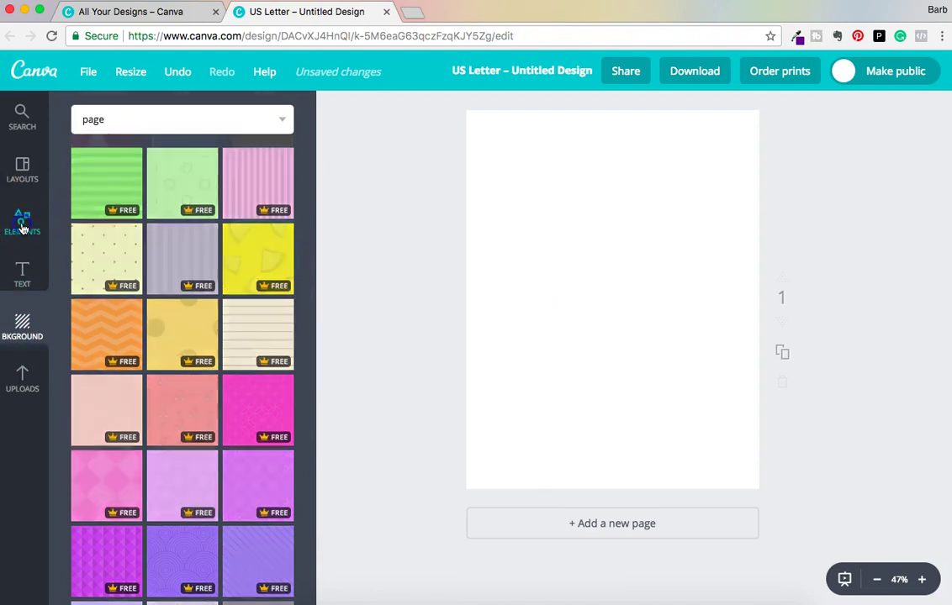
pyautogui.click(174, 288)
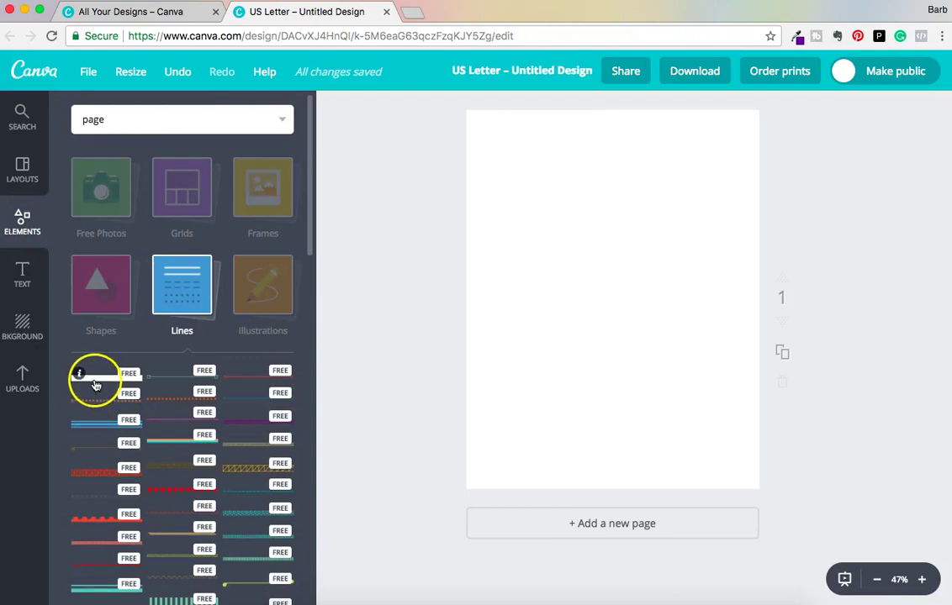
pyautogui.click(94, 386)
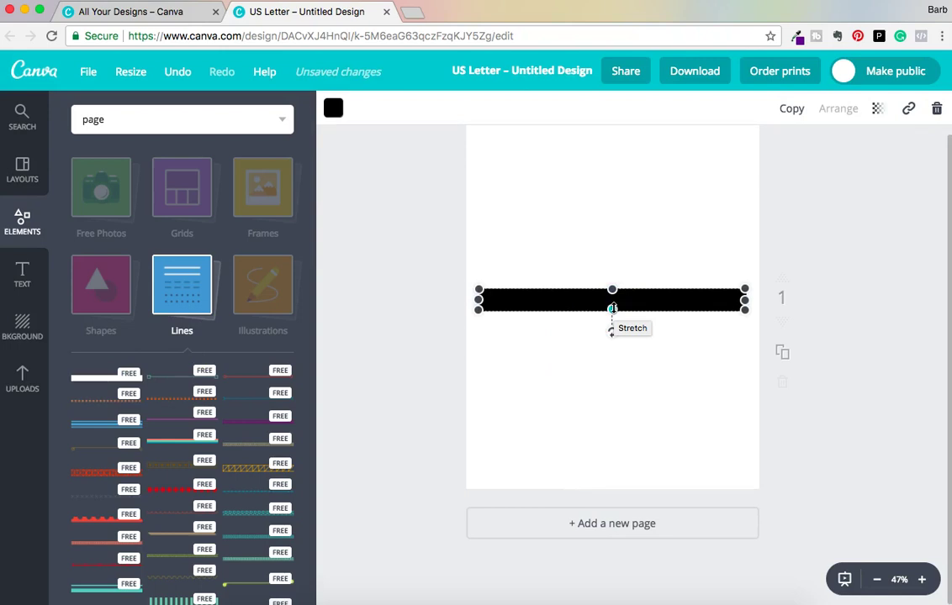
# - Shrink the height of the thick black line until it is a thin rule
pyautogui.moveTo(613, 307)
pyautogui.mouseDown()
pyautogui.moveTo(612, 291)
pyautogui.moveTo(614, 302)
pyautogui.mouseUp()
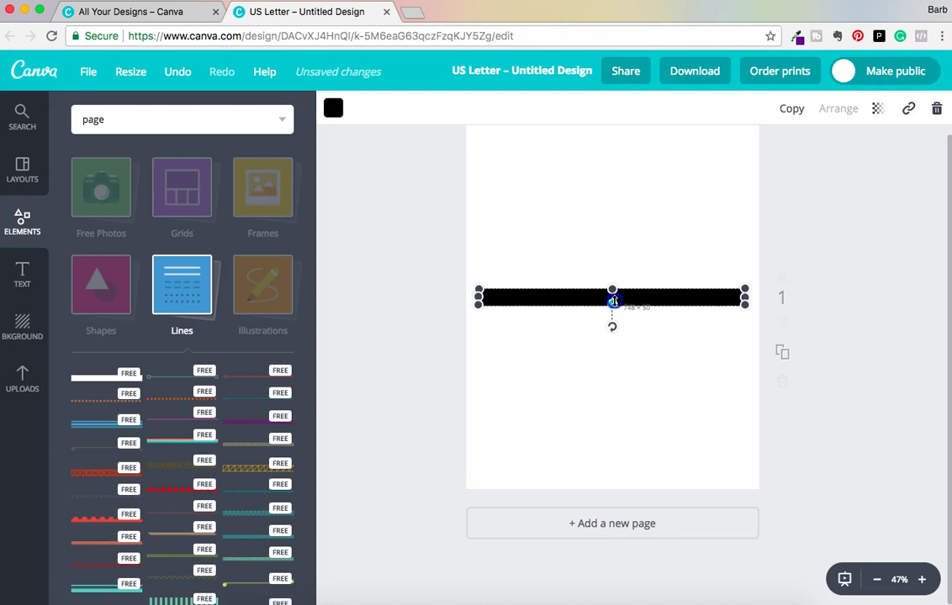
pyautogui.moveTo(614, 300); pyautogui.dragTo(614, 295)
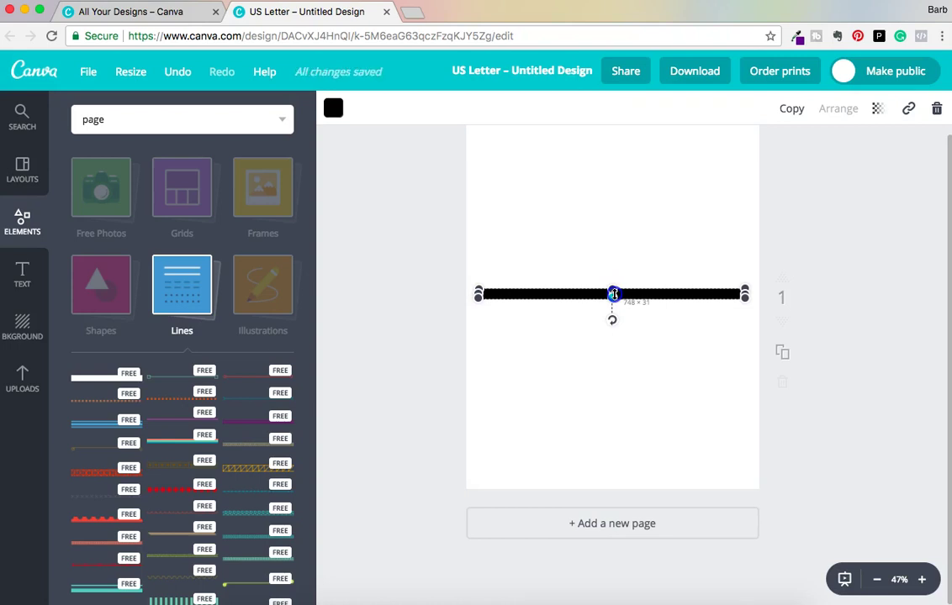
pyautogui.moveTo(614, 295); pyautogui.dragTo(614, 285)
pyautogui.click(567, 350)
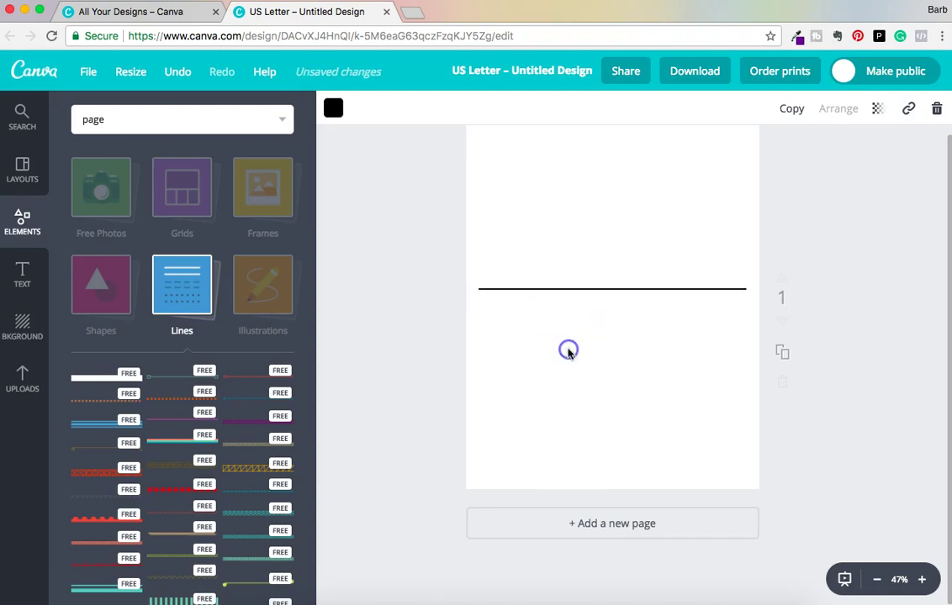
# - Move the thin line up to about a fifth of the page height below the page's upper edge
pyautogui.click(601, 289)
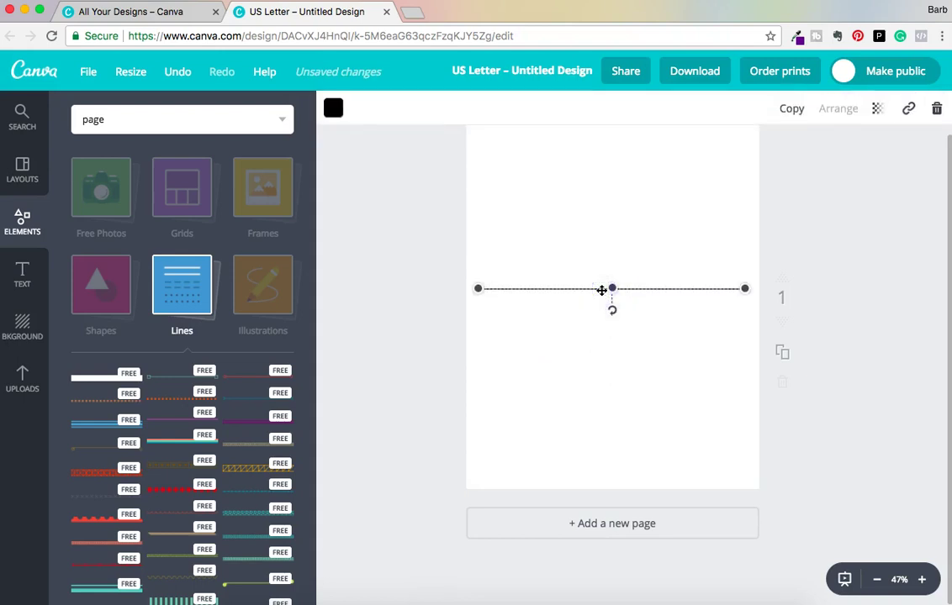
pyautogui.click(828, 202)
pyautogui.scroll(1, 857, 252)
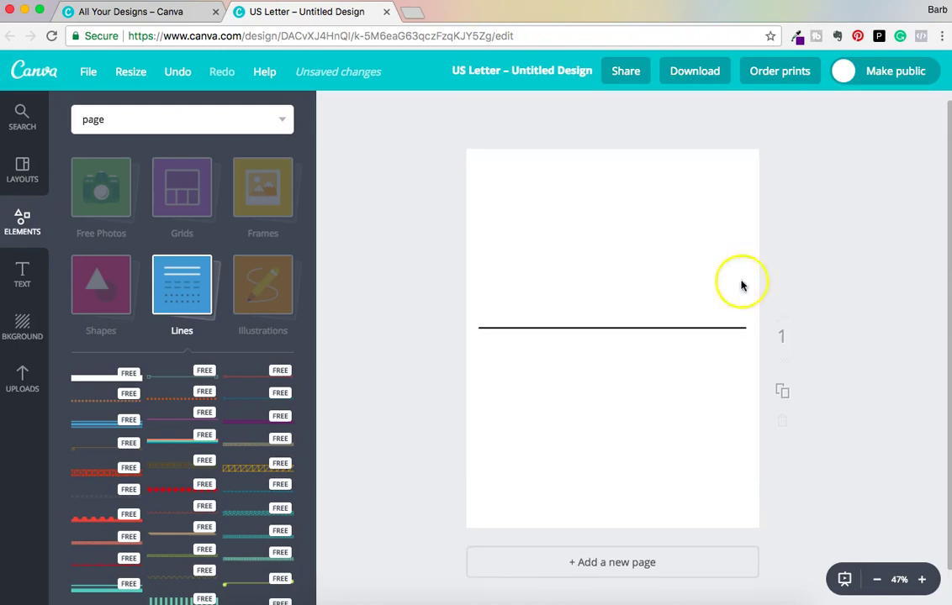
pyautogui.moveTo(644, 327); pyautogui.dragTo(646, 229)
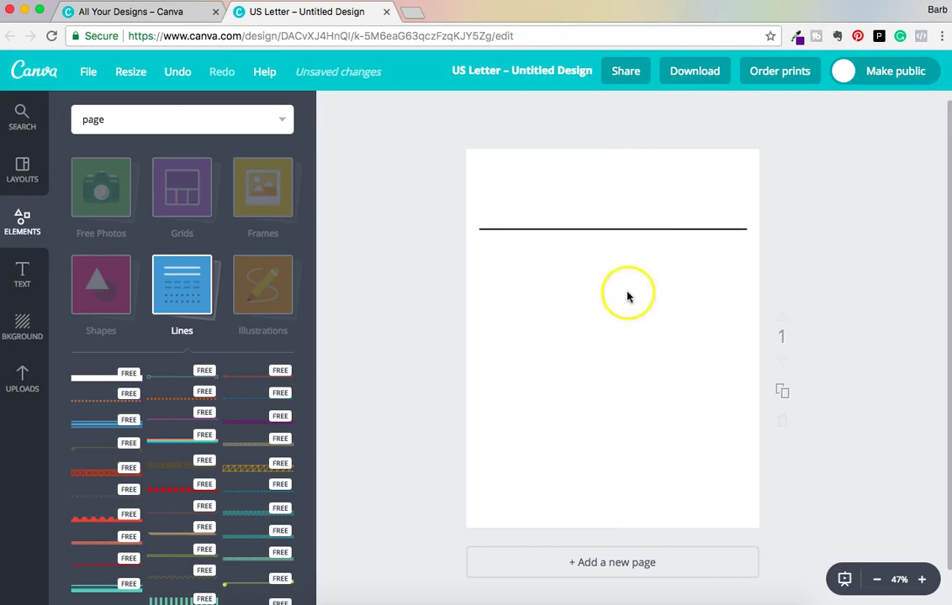
# - Make four copies of the thin line
pyautogui.click(545, 228)
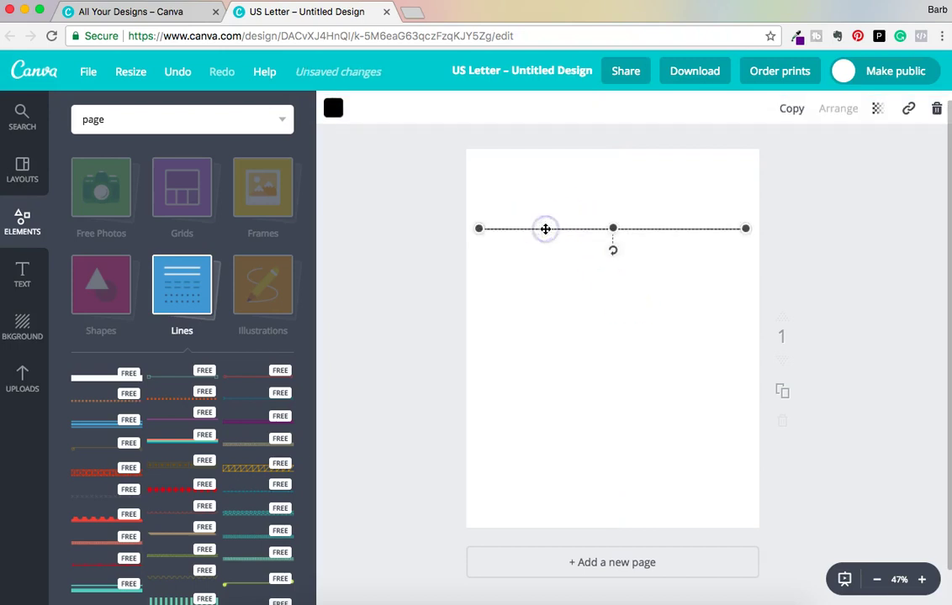
pyautogui.click(794, 108)
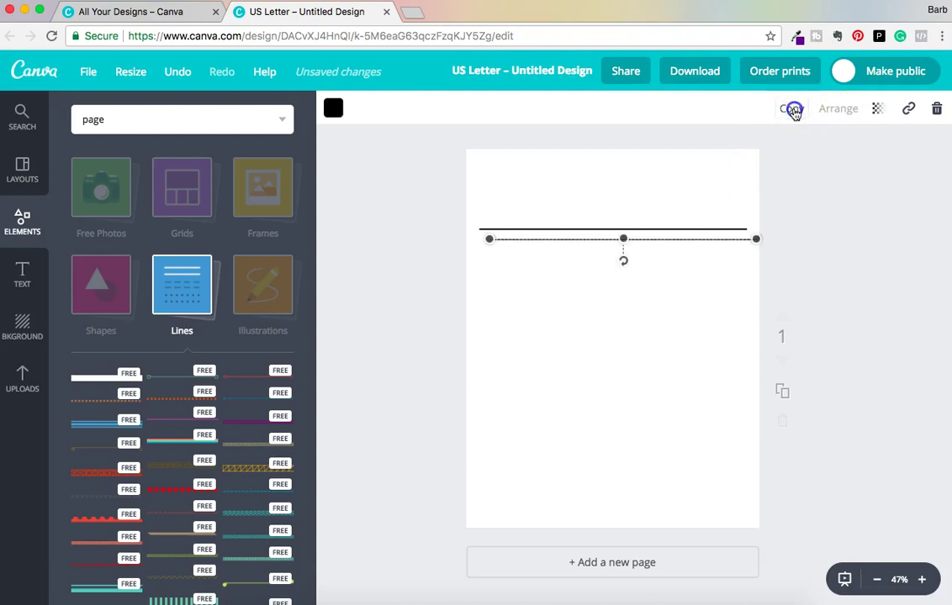
pyautogui.click(794, 110)
pyautogui.click(794, 110)
pyautogui.click(793, 110)
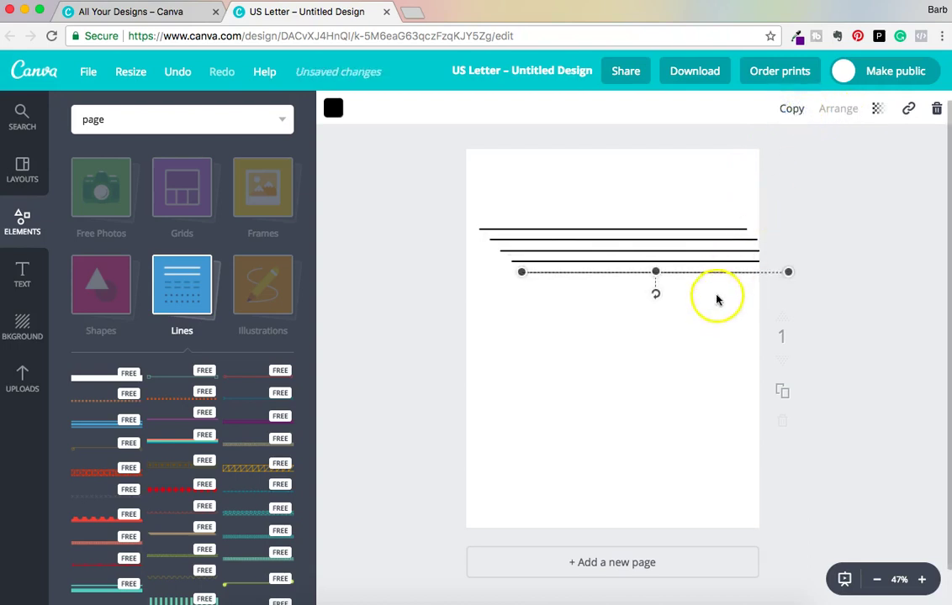
# - Spread three of the line copies farther down the page so they are easier to position
pyautogui.moveTo(728, 271); pyautogui.dragTo(686, 359)
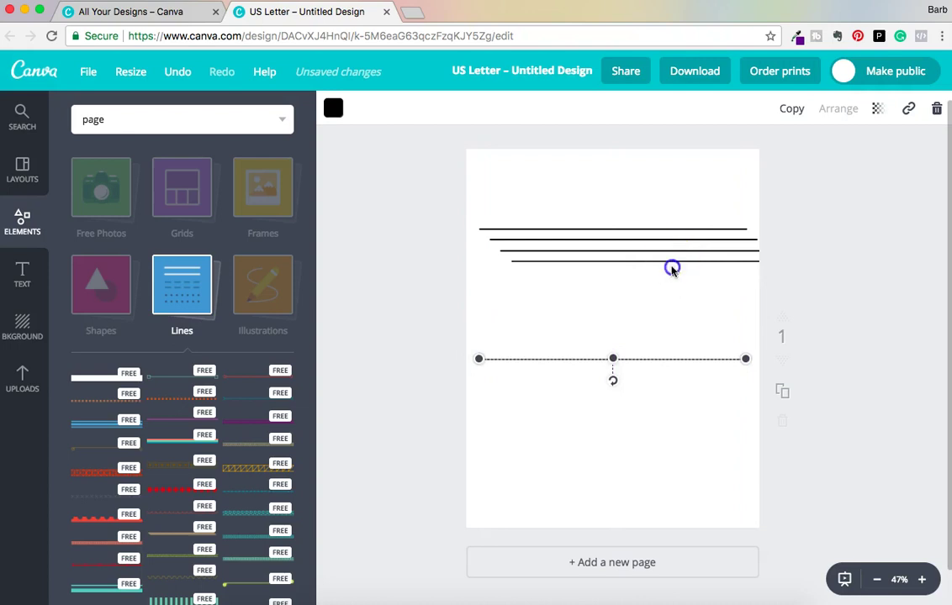
pyautogui.moveTo(671, 269); pyautogui.dragTo(659, 296)
pyautogui.moveTo(653, 251); pyautogui.dragTo(618, 285)
pyautogui.click(763, 190)
# - Place two line copies evenly spaced beneath the first line, aligned with its ends
pyautogui.moveTo(593, 240)
pyautogui.mouseDown()
pyautogui.moveTo(576, 258)
pyautogui.moveTo(582, 264)
pyautogui.moveTo(586, 234)
pyautogui.mouseUp()
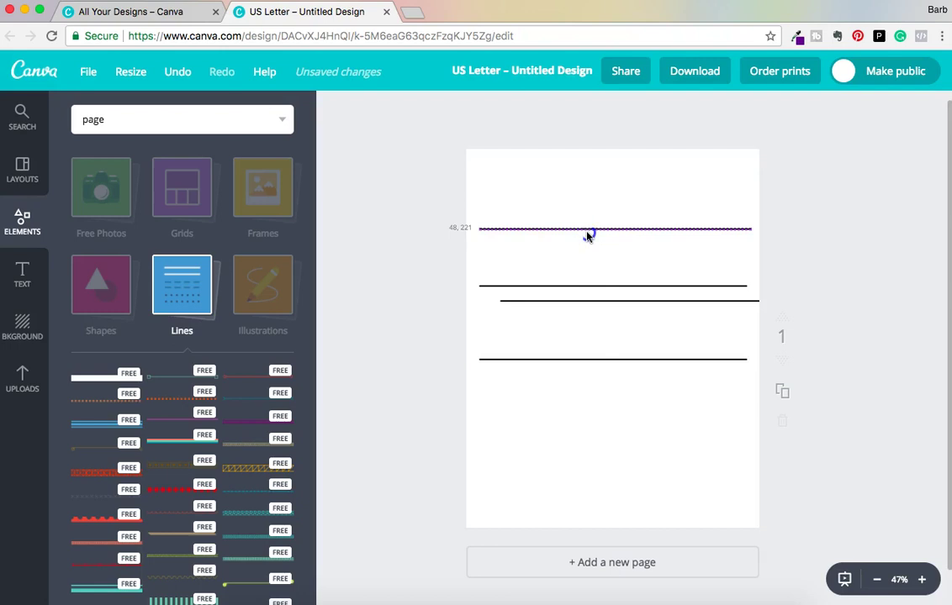
pyautogui.moveTo(586, 236)
pyautogui.mouseDown()
pyautogui.moveTo(584, 247)
pyautogui.moveTo(644, 230)
pyautogui.moveTo(585, 234)
pyautogui.moveTo(586, 247)
pyautogui.mouseUp()
pyautogui.click(609, 285)
pyautogui.moveTo(610, 289); pyautogui.dragTo(612, 257)
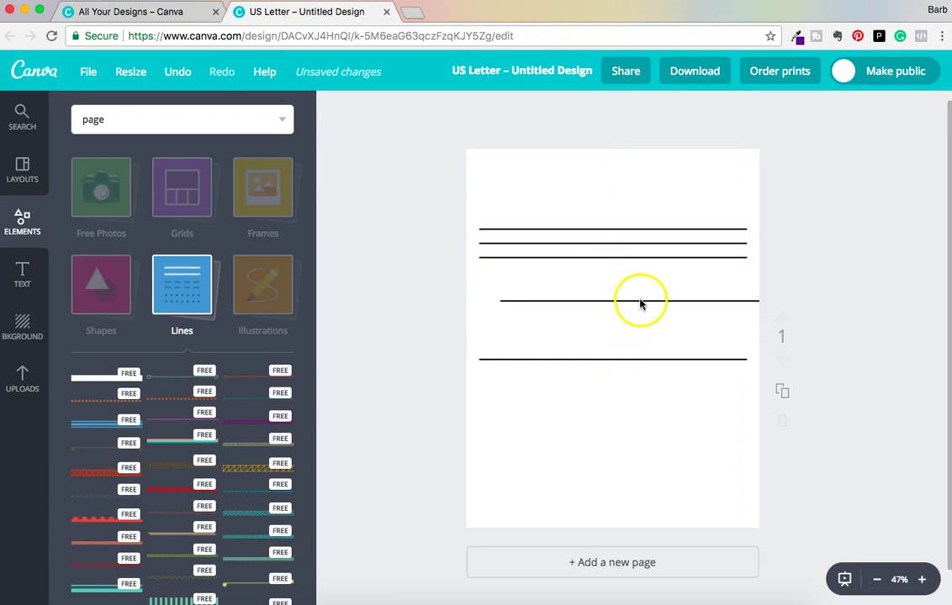
# - Place the remaining two line copies as the fourth and fifth lines, aligned and evenly spaced with those above
pyautogui.moveTo(640, 305); pyautogui.dragTo(619, 272)
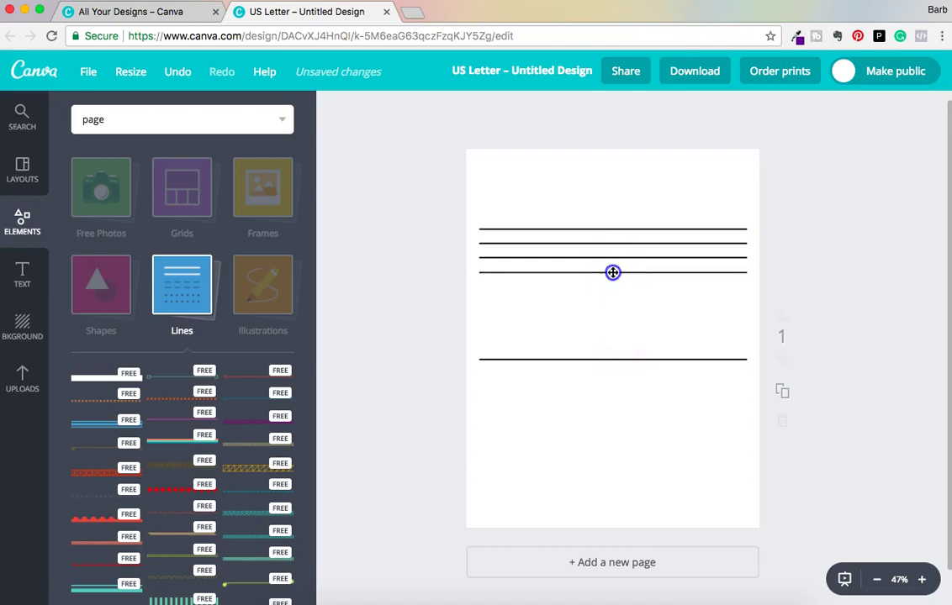
pyautogui.moveTo(611, 270); pyautogui.dragTo(611, 273)
pyautogui.click(641, 357)
pyautogui.moveTo(641, 360); pyautogui.dragTo(644, 289)
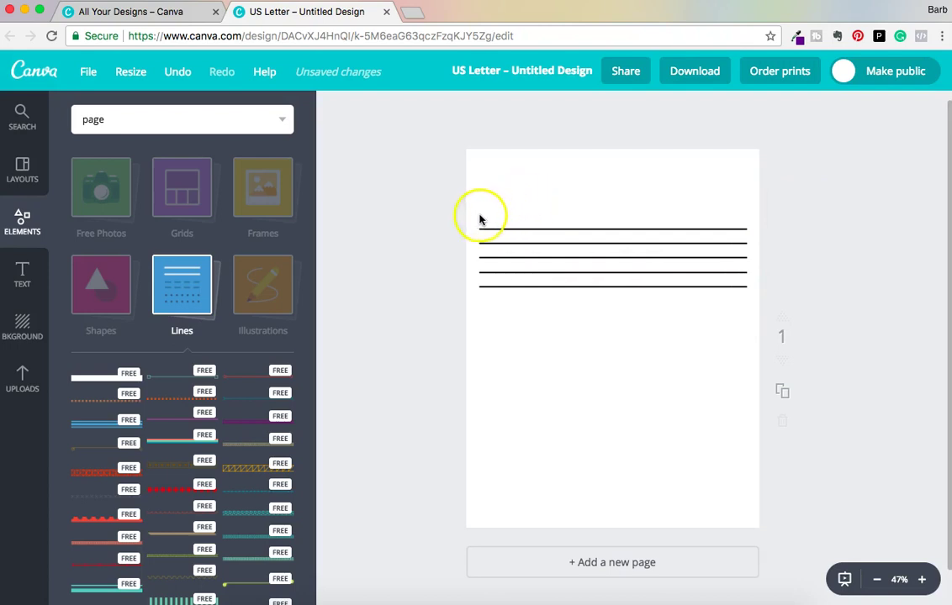
# - Select all five lines and group them
pyautogui.moveTo(475, 217); pyautogui.dragTo(753, 297)
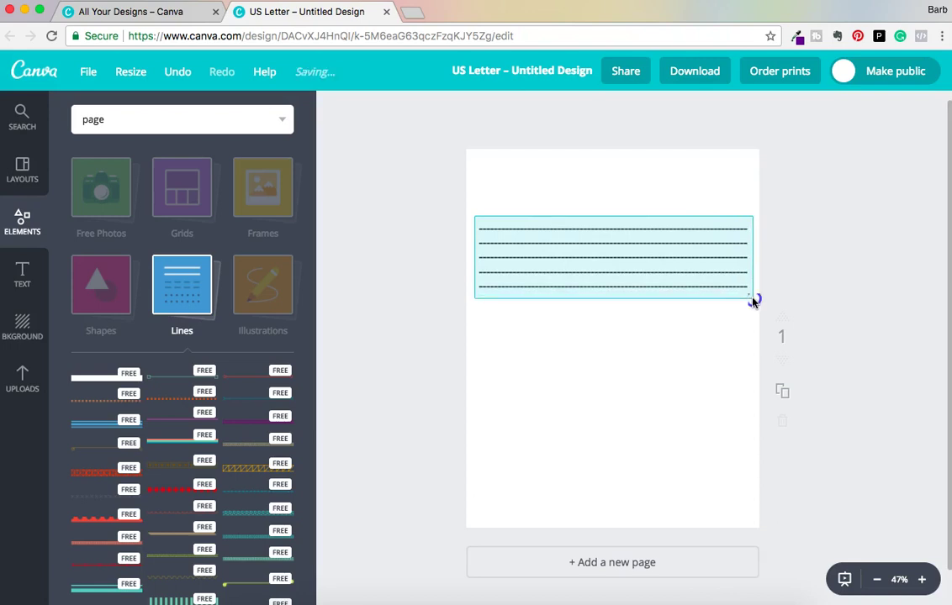
pyautogui.moveTo(753, 301); pyautogui.dragTo(752, 298)
pyautogui.click(748, 108)
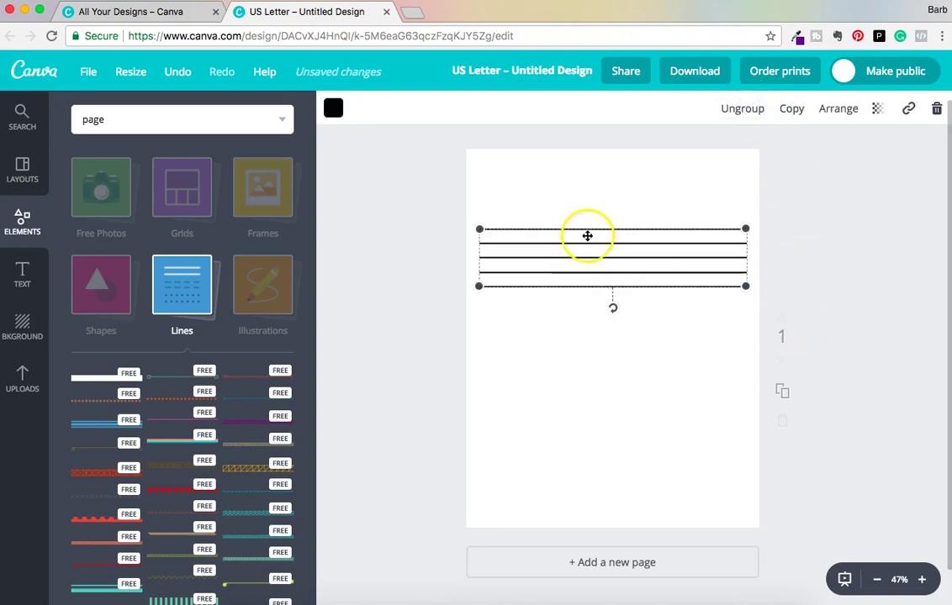
# - Copy the five-line group three times, stacking two copies directly beneath the original and placing the third near the page's lower edge
pyautogui.click(791, 108)
pyautogui.moveTo(678, 285); pyautogui.dragTo(669, 344)
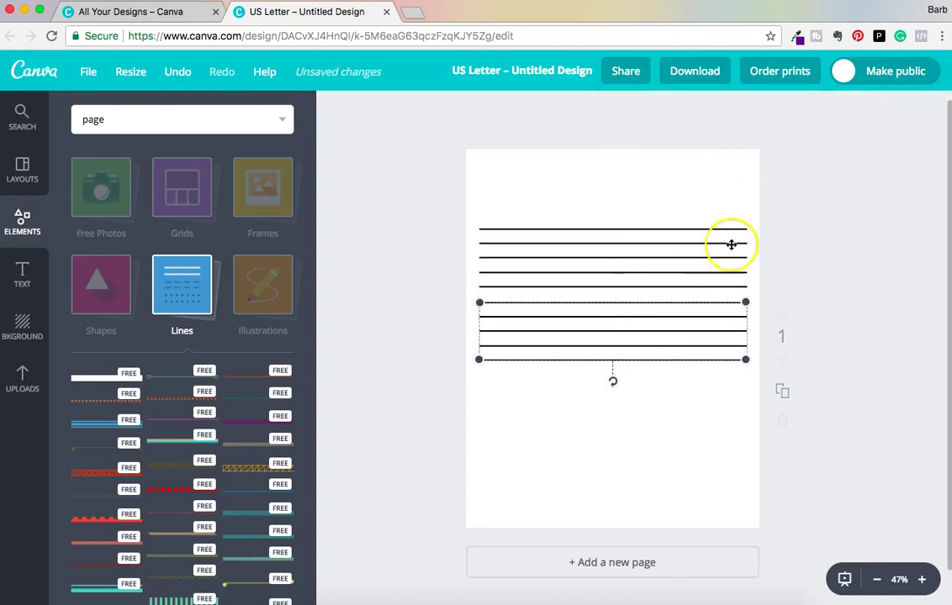
pyautogui.click(788, 107)
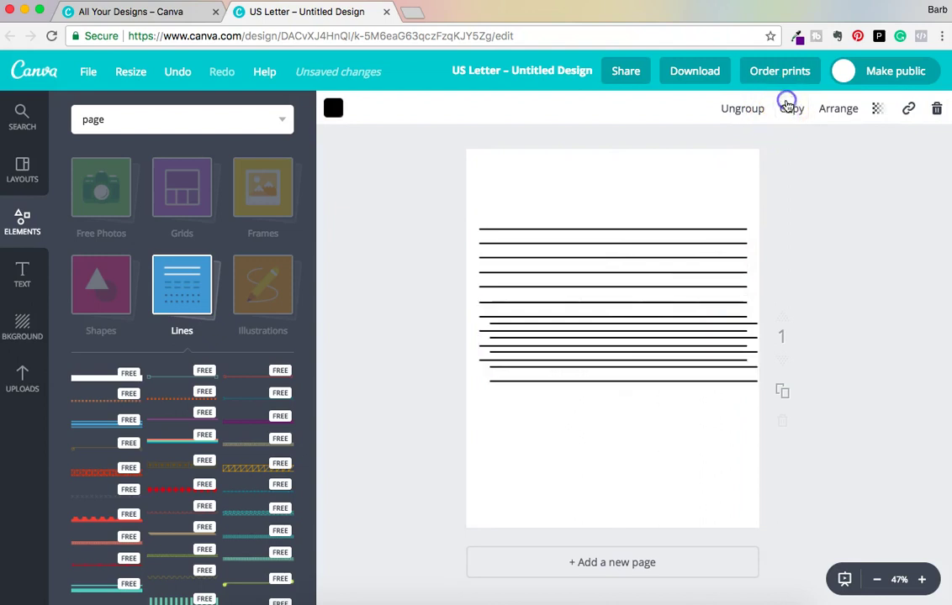
pyautogui.moveTo(711, 386); pyautogui.dragTo(660, 490)
pyautogui.moveTo(640, 352); pyautogui.dragTo(633, 410)
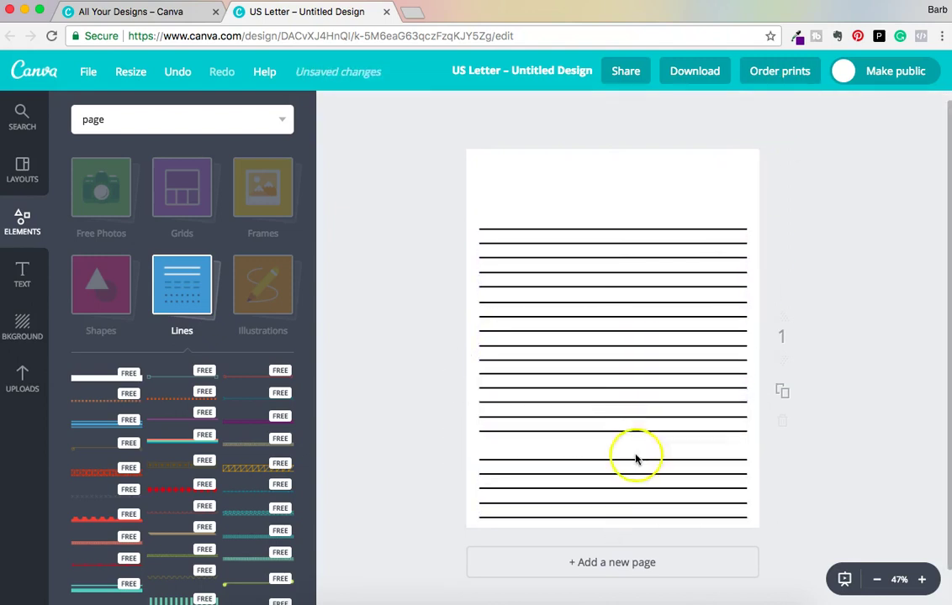
# - Move the lowest five-line group up against the group above it, and make a copy of the topmost group
pyautogui.moveTo(638, 456); pyautogui.dragTo(638, 450)
pyautogui.click(751, 512)
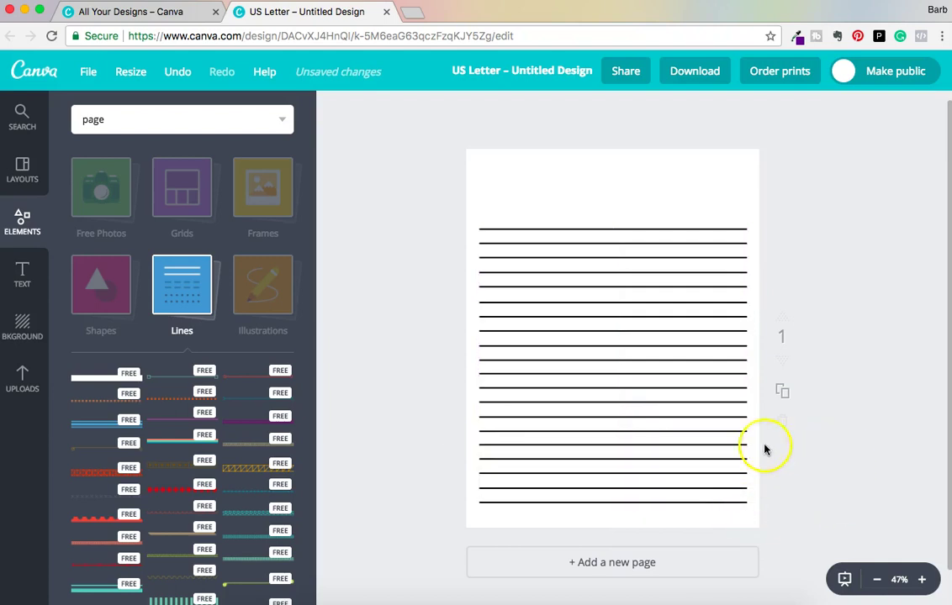
pyautogui.click(618, 228)
pyautogui.click(772, 111)
# - Rearrange the five line groups, placing the new copy nearest the page's upper edge, so aligned, evenly spaced lines fill the page
pyautogui.moveTo(631, 486); pyautogui.dragTo(633, 501)
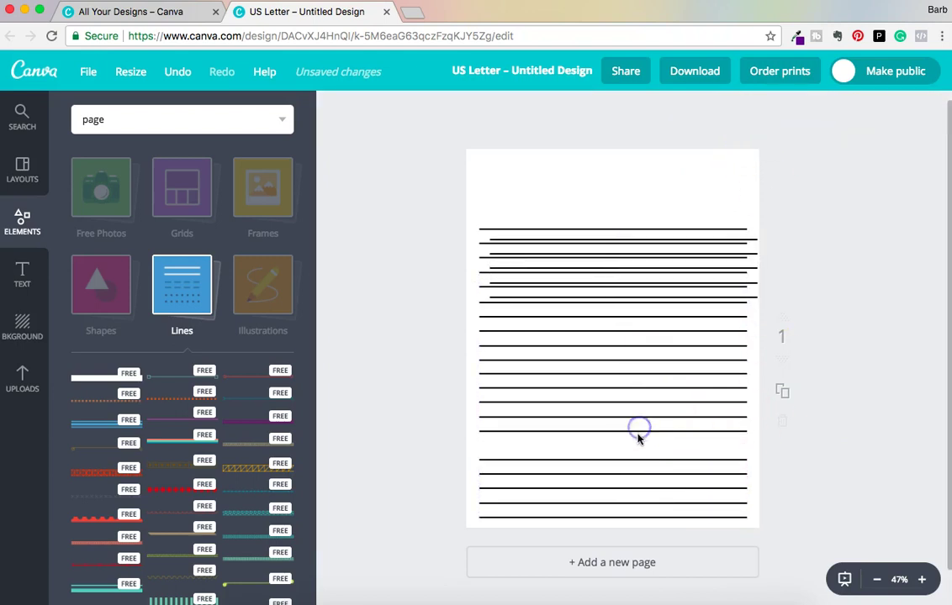
pyautogui.moveTo(648, 403); pyautogui.dragTo(645, 344)
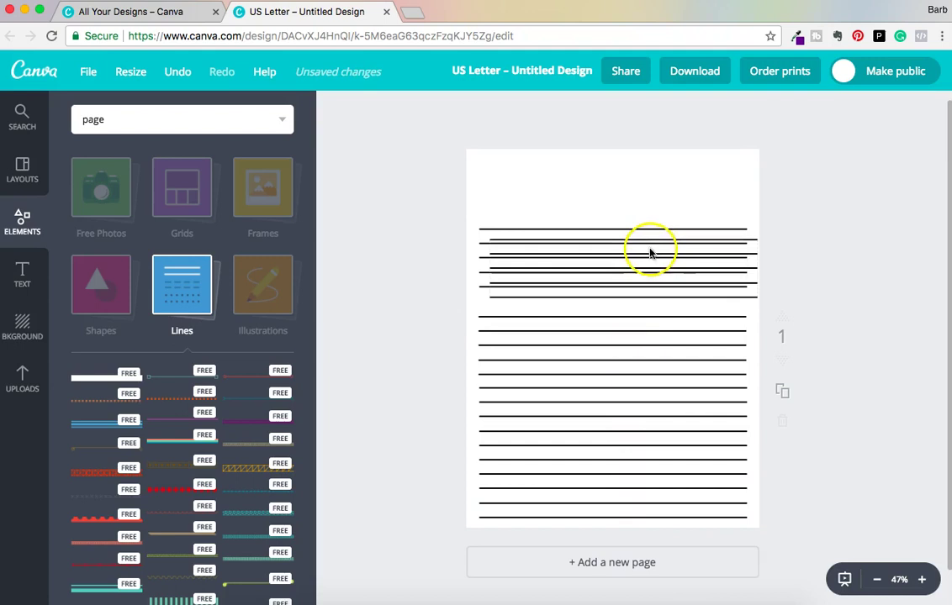
pyautogui.moveTo(653, 241); pyautogui.dragTo(646, 169)
pyautogui.moveTo(637, 280); pyautogui.dragTo(635, 304)
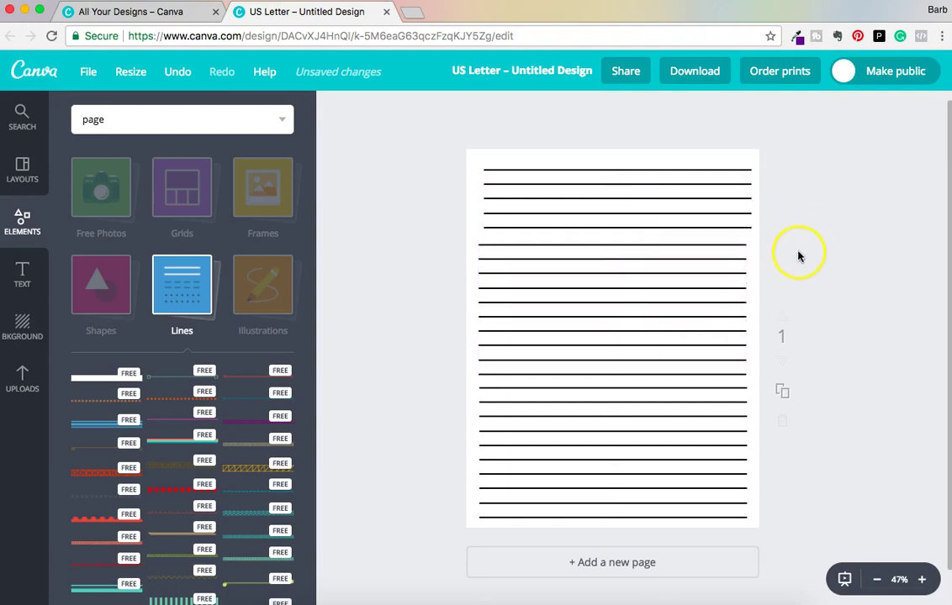
pyautogui.moveTo(718, 174); pyautogui.dragTo(714, 172)
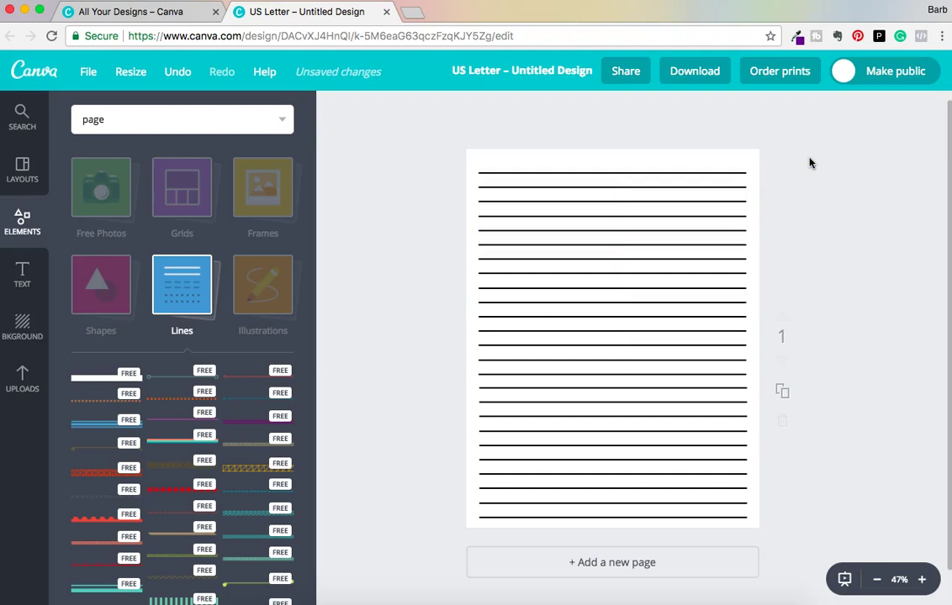
pyautogui.moveTo(665, 182); pyautogui.dragTo(653, 172)
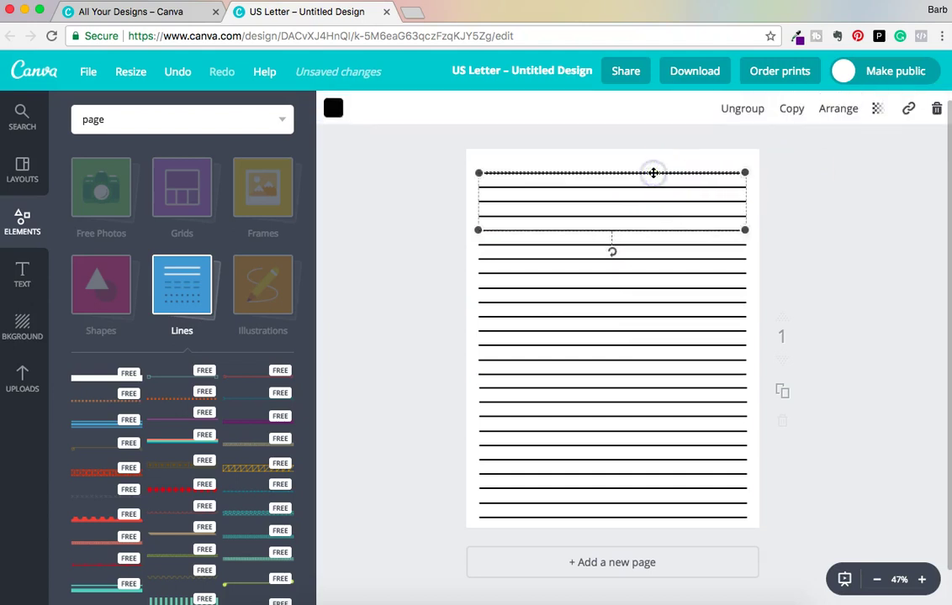
pyautogui.click(935, 108)
pyautogui.click(914, 176)
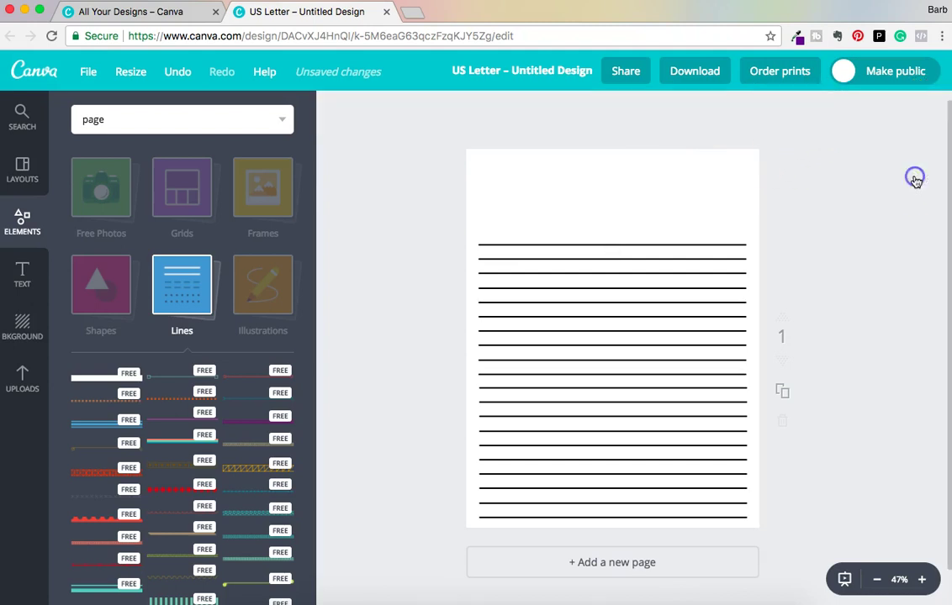
pyautogui.click(177, 72)
# - Ungroup the uppermost line group and delete its first three lines to make room for a page header
pyautogui.click(745, 109)
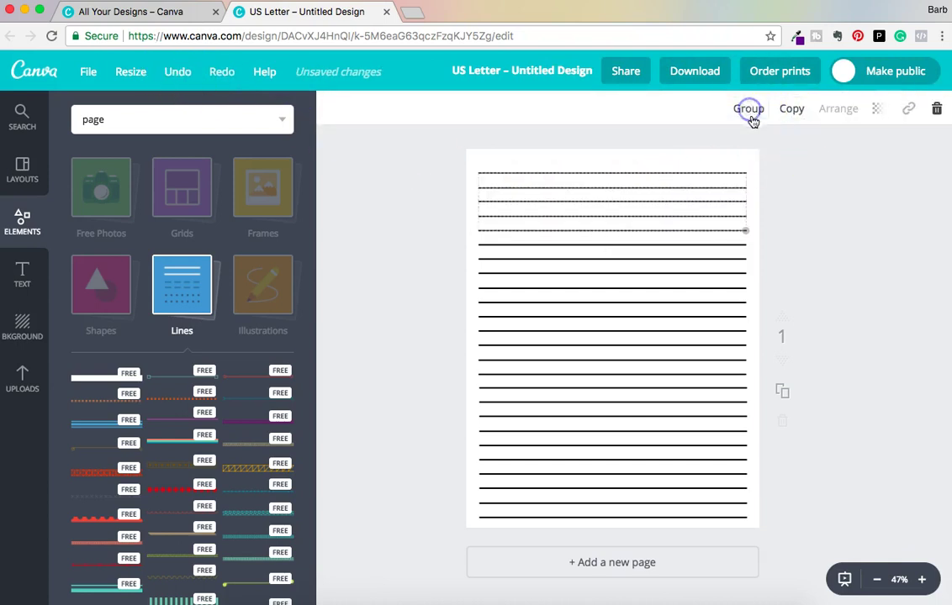
pyautogui.click(728, 177)
pyautogui.click(728, 176)
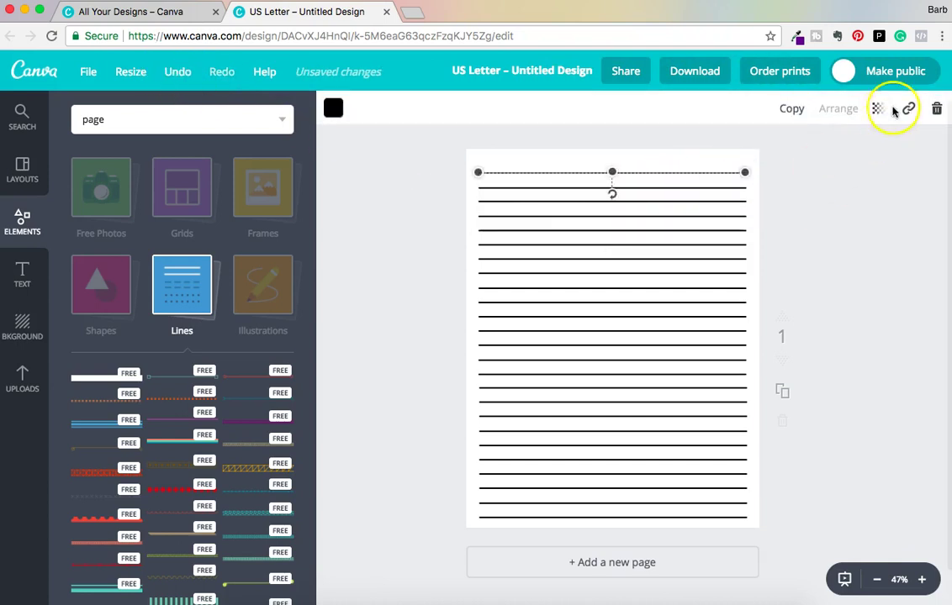
pyautogui.click(930, 108)
pyautogui.click(726, 188)
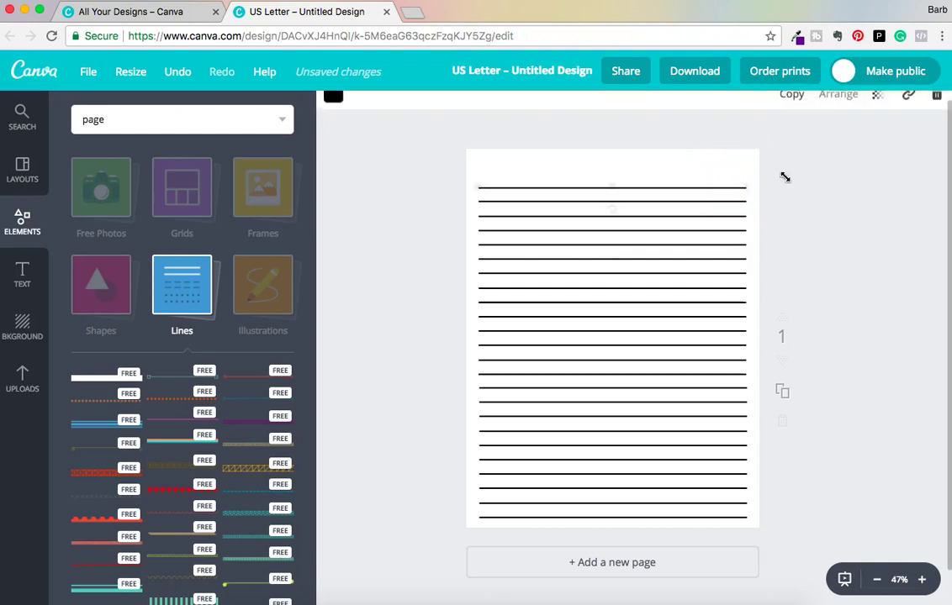
pyautogui.click(929, 110)
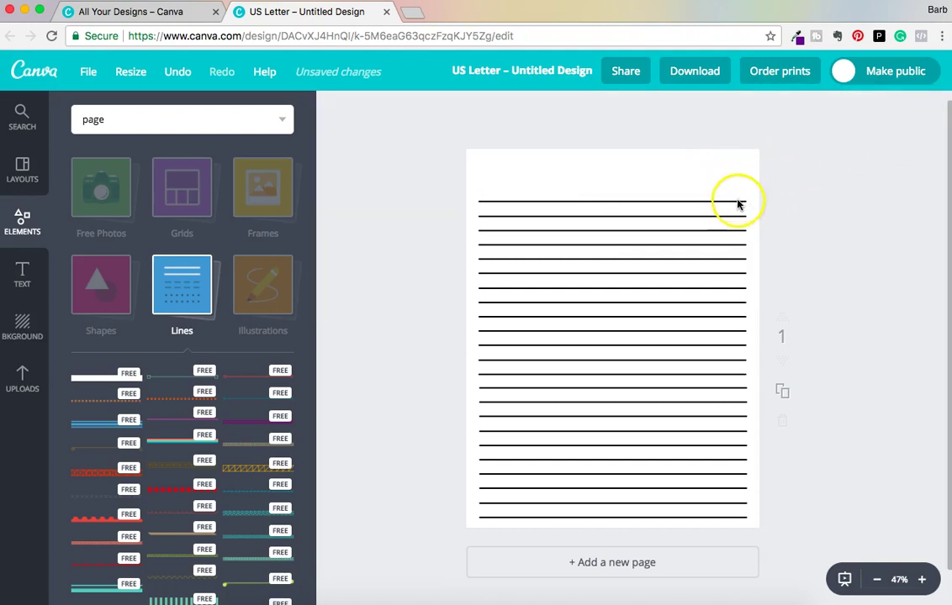
pyautogui.click(737, 202)
pyautogui.click(931, 110)
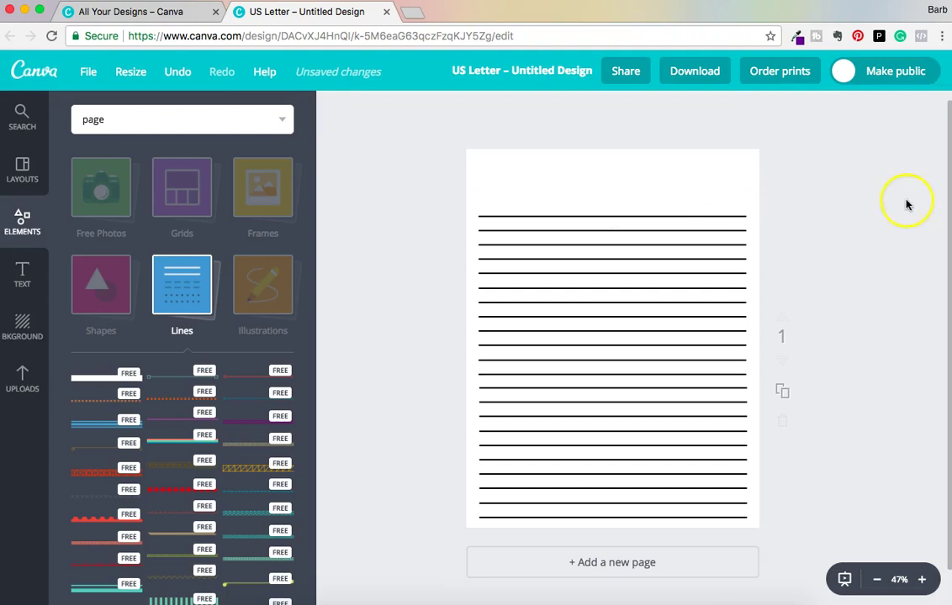
# - Browse the Shapes elements down to the free decorative label shapes
pyautogui.click(85, 284)
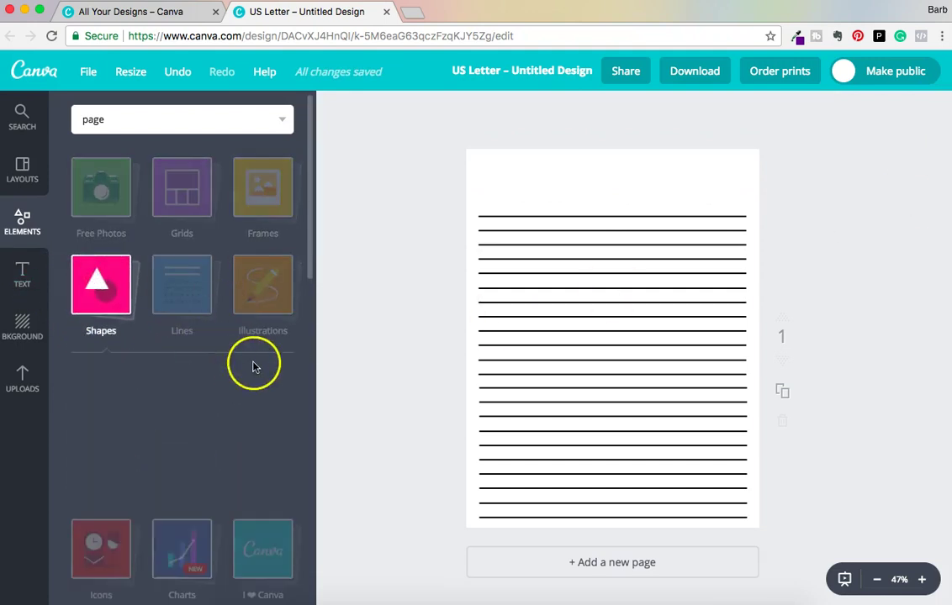
pyautogui.moveTo(312, 191); pyautogui.dragTo(343, 467)
pyautogui.moveTo(312, 388); pyautogui.dragTo(317, 495)
pyautogui.click(258, 395)
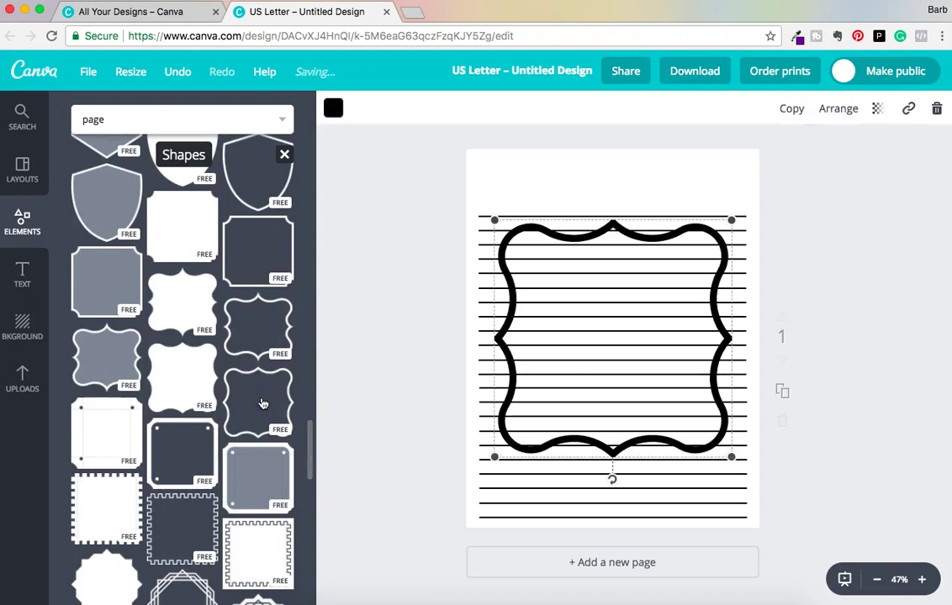
pyautogui.press('Delete')
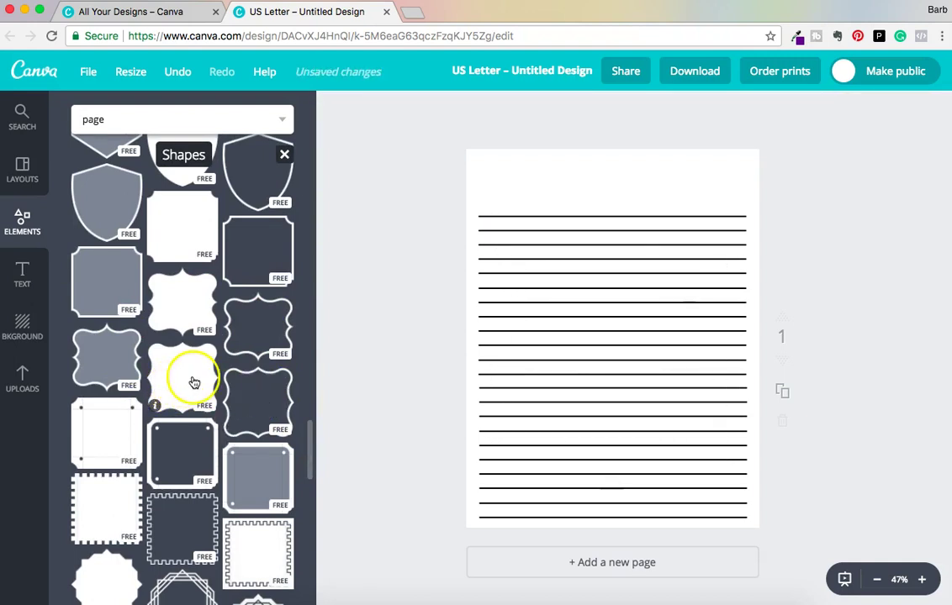
pyautogui.click(185, 294)
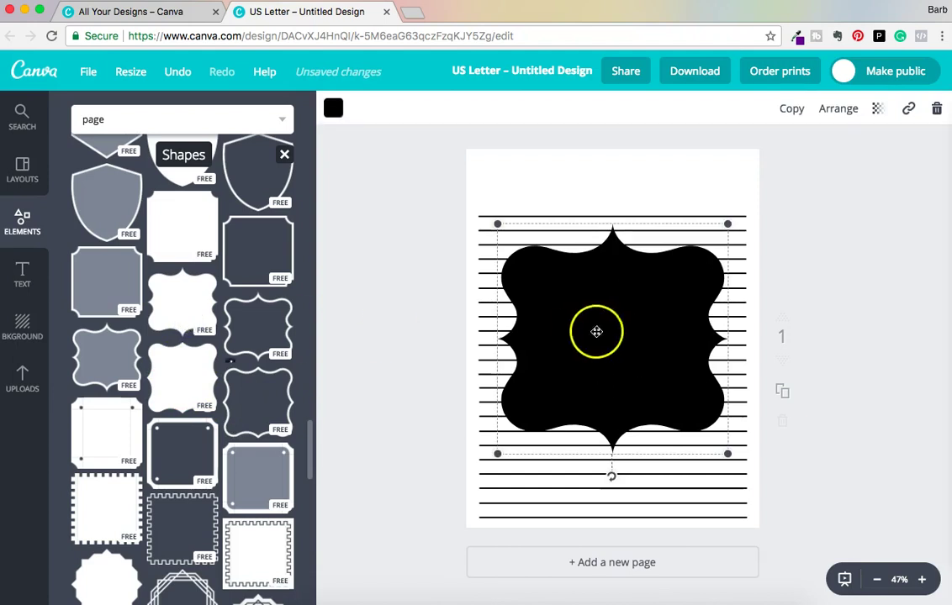
pyautogui.moveTo(615, 289); pyautogui.dragTo(608, 250)
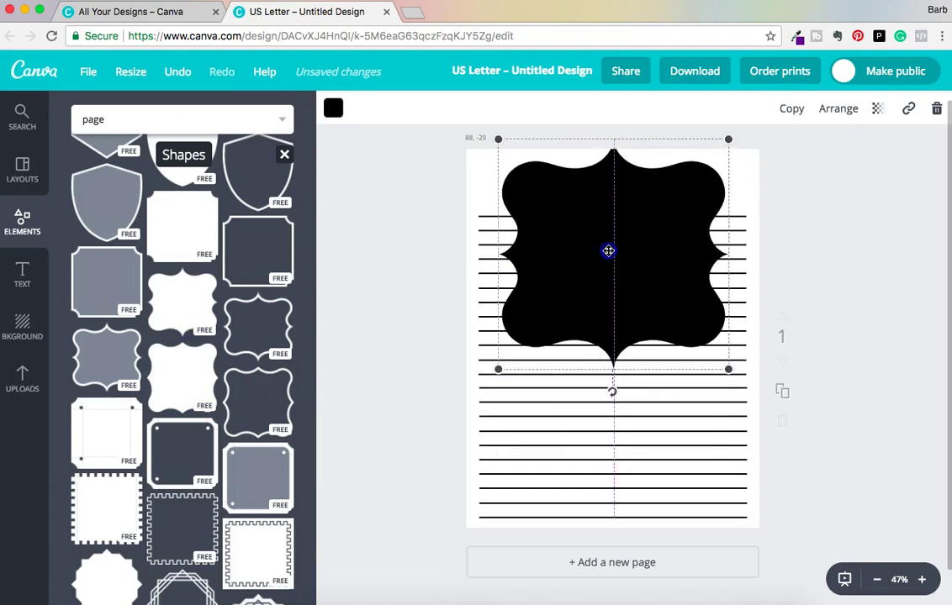
pyautogui.moveTo(726, 370); pyautogui.dragTo(605, 221)
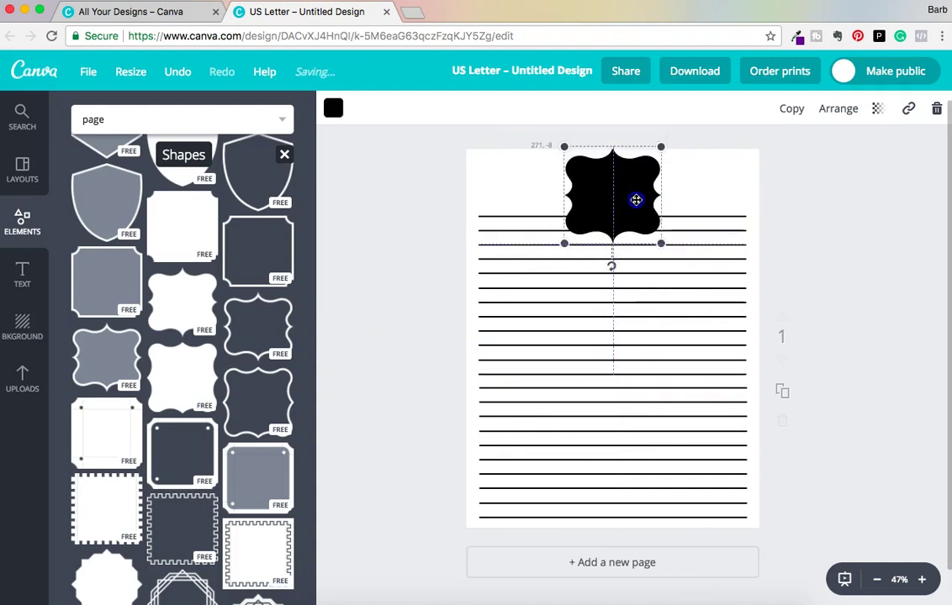
pyautogui.press('Delete')
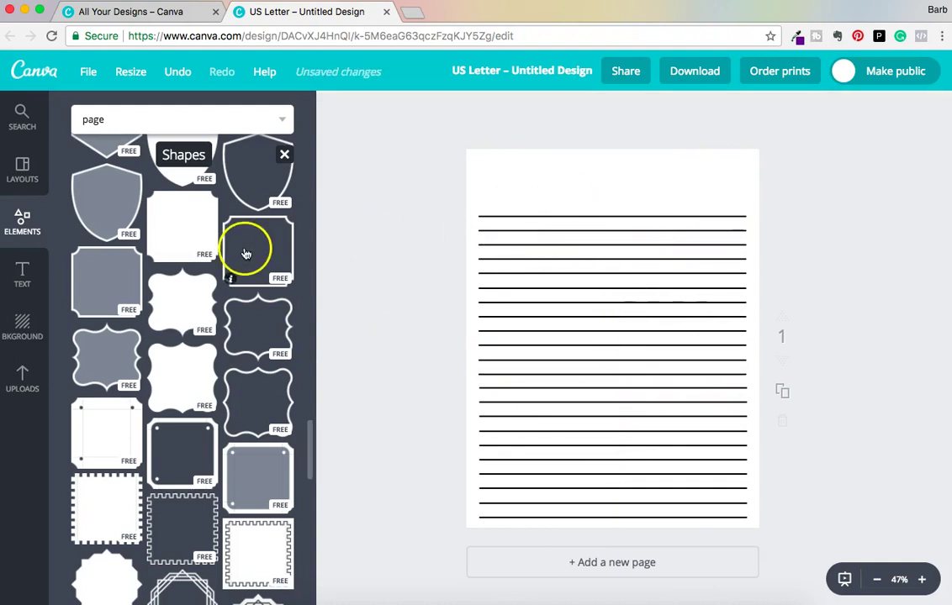
# - Add the solid square with notched corners, shorten it to about 645 × 424, and move it near the page's upper edge
pyautogui.click(184, 226)
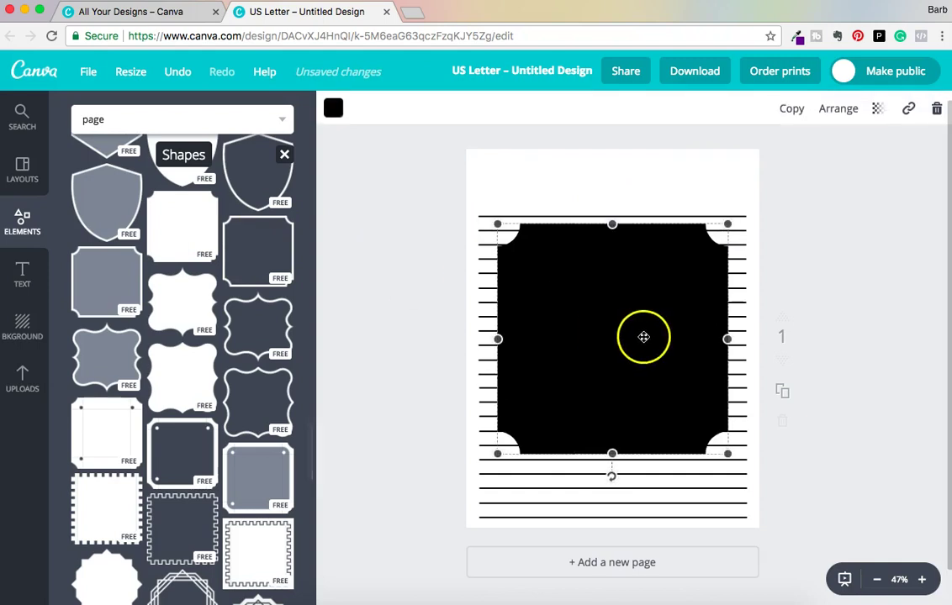
pyautogui.moveTo(613, 454); pyautogui.dragTo(625, 325)
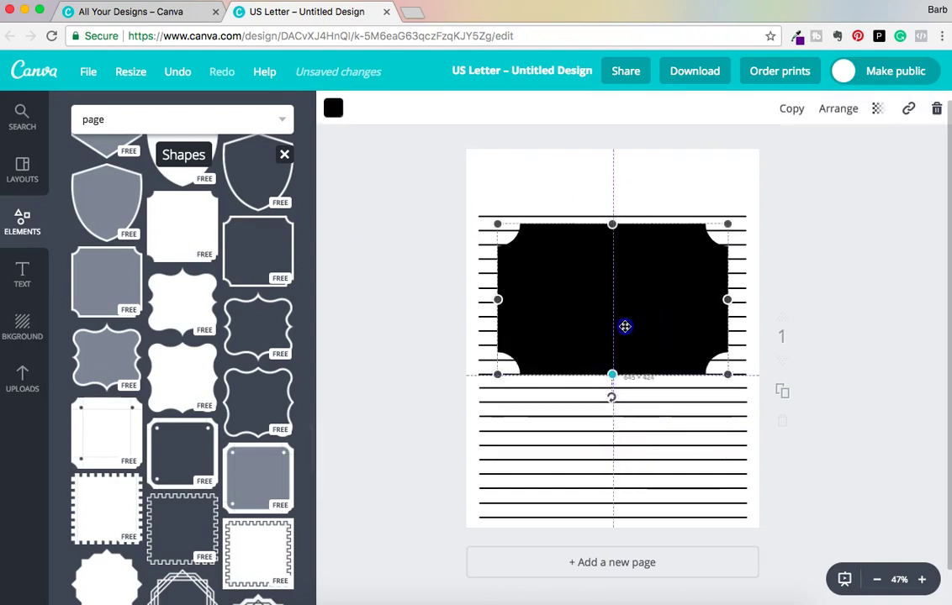
pyautogui.moveTo(639, 278); pyautogui.dragTo(632, 245)
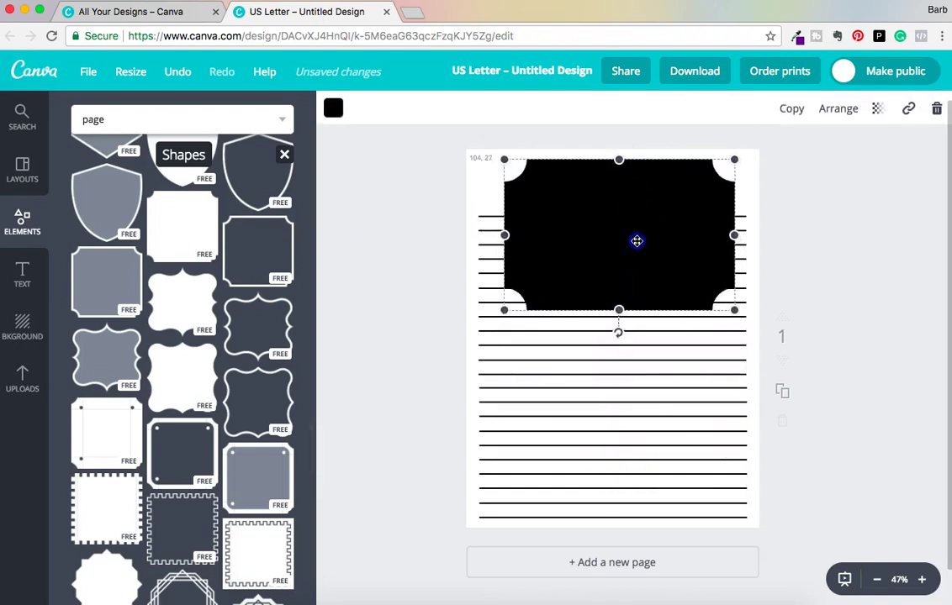
pyautogui.click(618, 304)
pyautogui.click(617, 307)
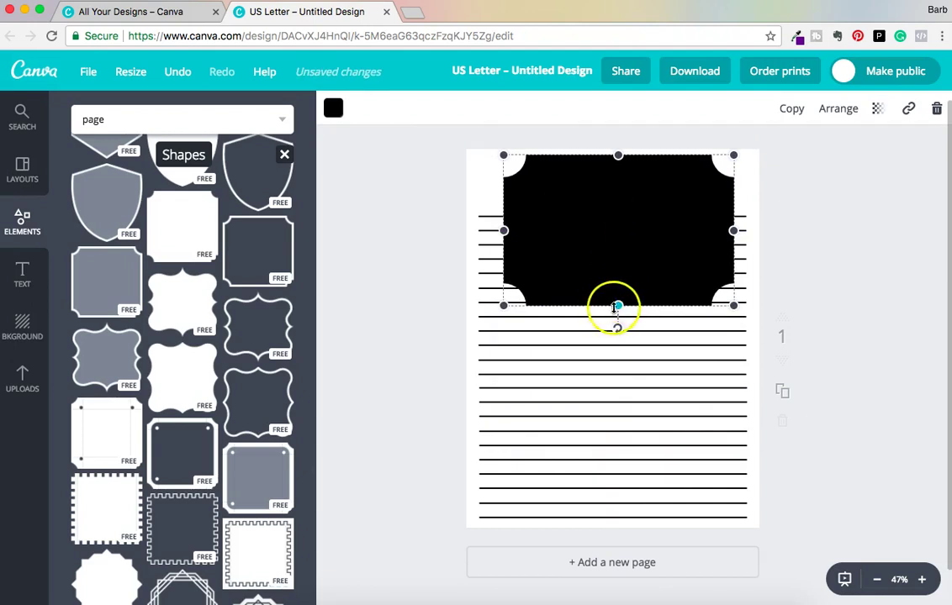
# - Resize the notched shape into a wide, low banner above the first line and centre it horizontally on the page
pyautogui.click(732, 304)
pyautogui.moveTo(724, 295); pyautogui.dragTo(578, 209)
pyautogui.moveTo(552, 175); pyautogui.dragTo(717, 182)
pyautogui.click(593, 179)
pyautogui.moveTo(641, 178)
pyautogui.mouseDown()
pyautogui.moveTo(641, 188)
pyautogui.moveTo(641, 180)
pyautogui.mouseUp()
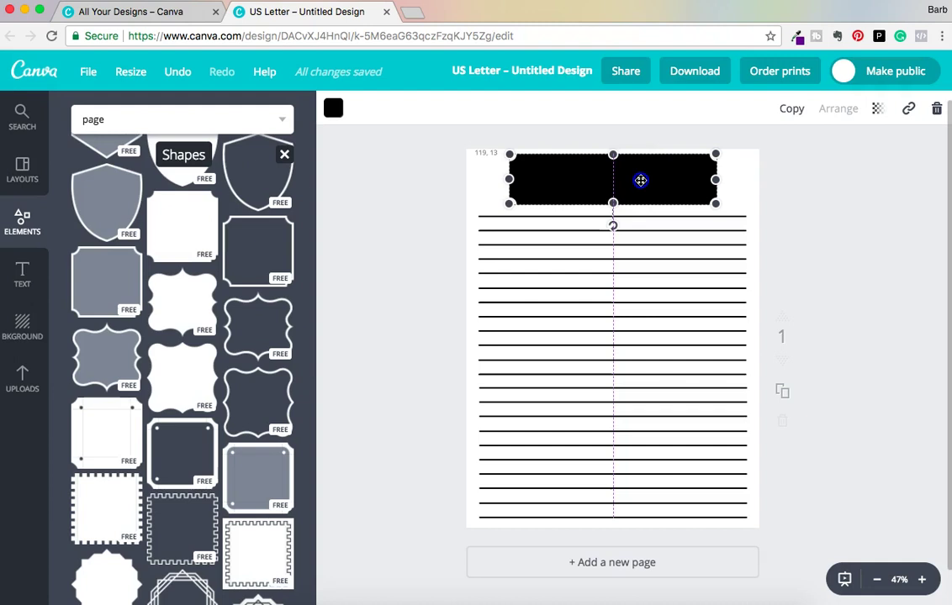
pyautogui.moveTo(641, 179); pyautogui.dragTo(640, 180)
pyautogui.click(733, 191)
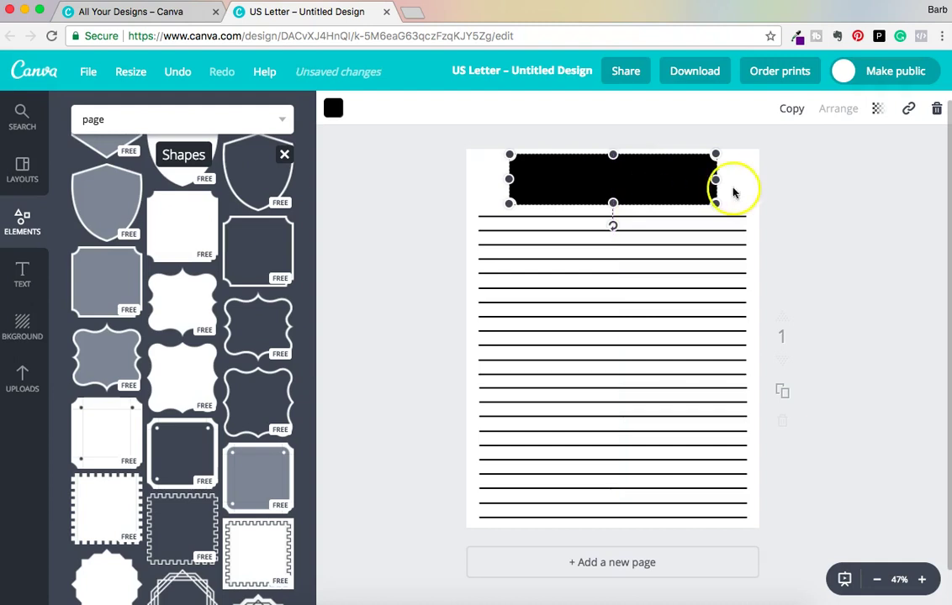
# - Recolour the header banner with the bright pink from the default palette
pyautogui.click(639, 178)
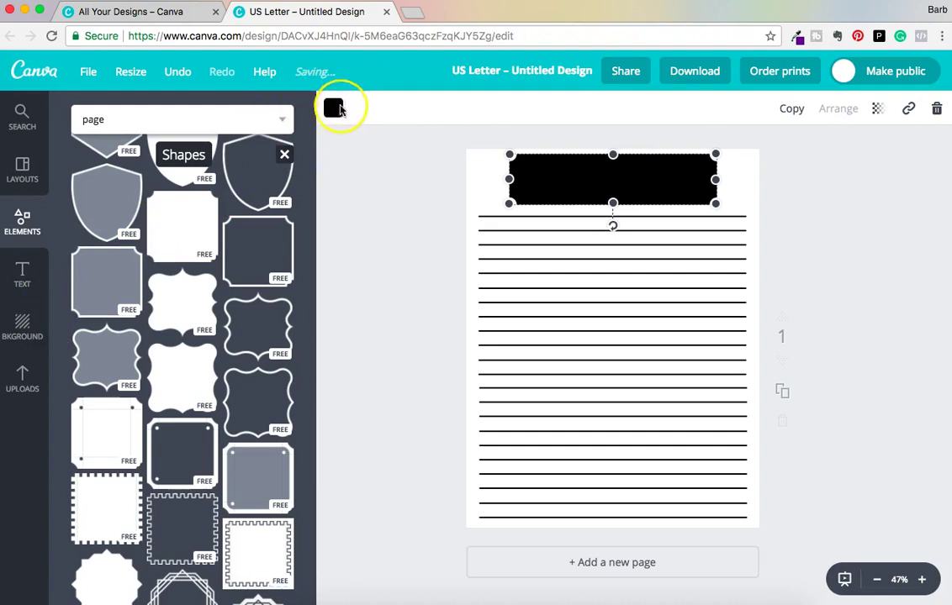
pyautogui.click(334, 111)
pyautogui.click(464, 358)
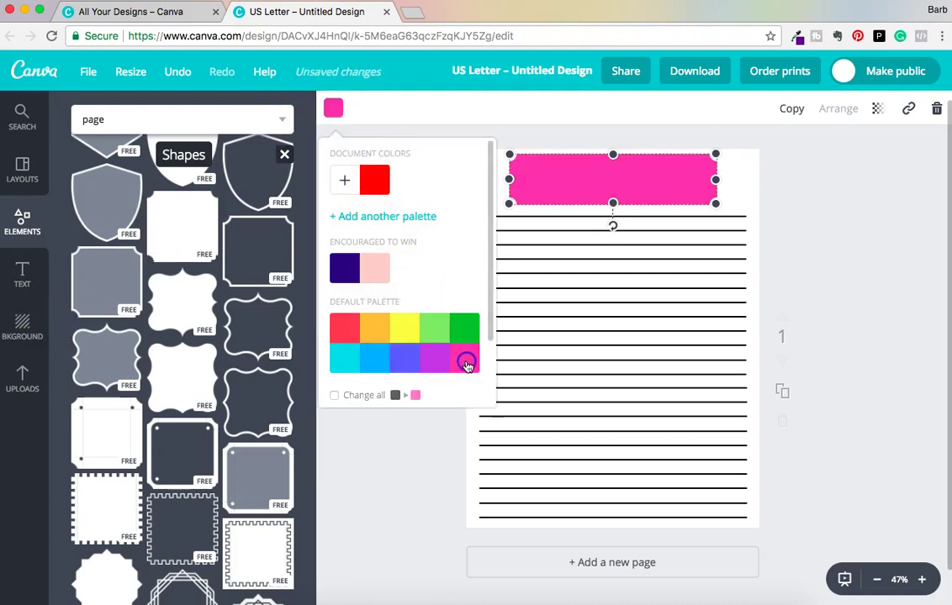
pyautogui.click(782, 221)
pyautogui.click(788, 226)
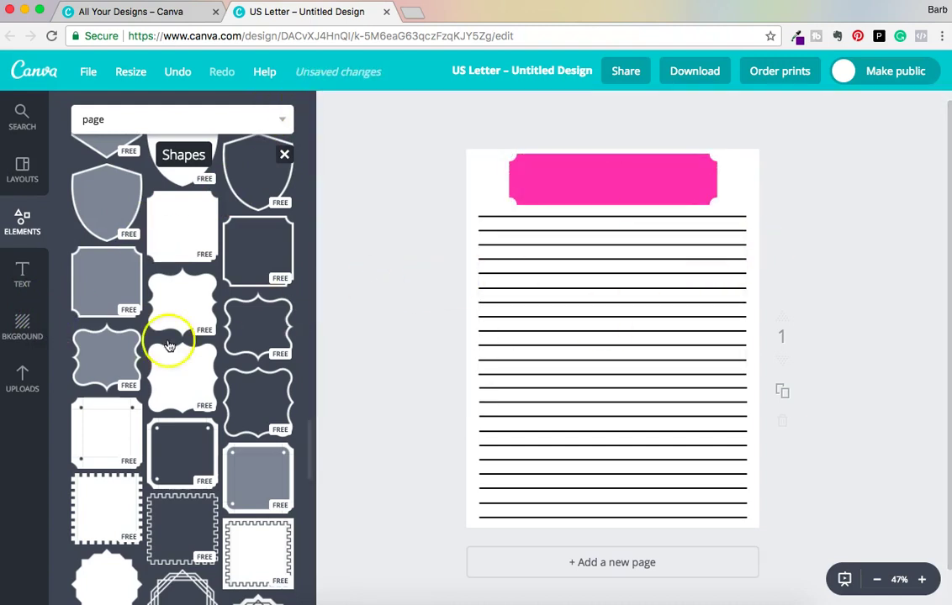
# - Add a subheading, centre it on the pink banner, and replace its text with "Personal Reflections"
pyautogui.click(39, 277)
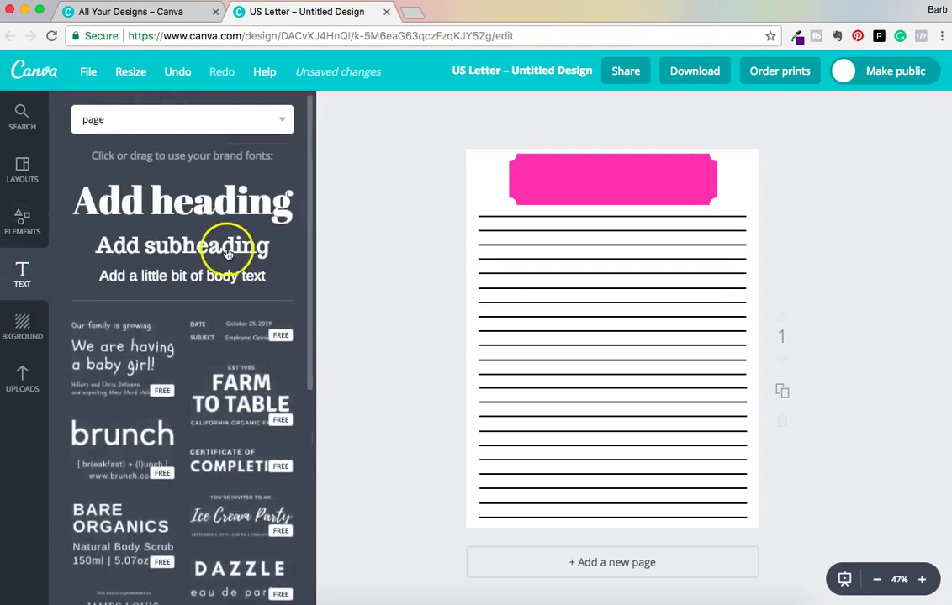
pyautogui.click(225, 247)
pyautogui.doubleClick(616, 348)
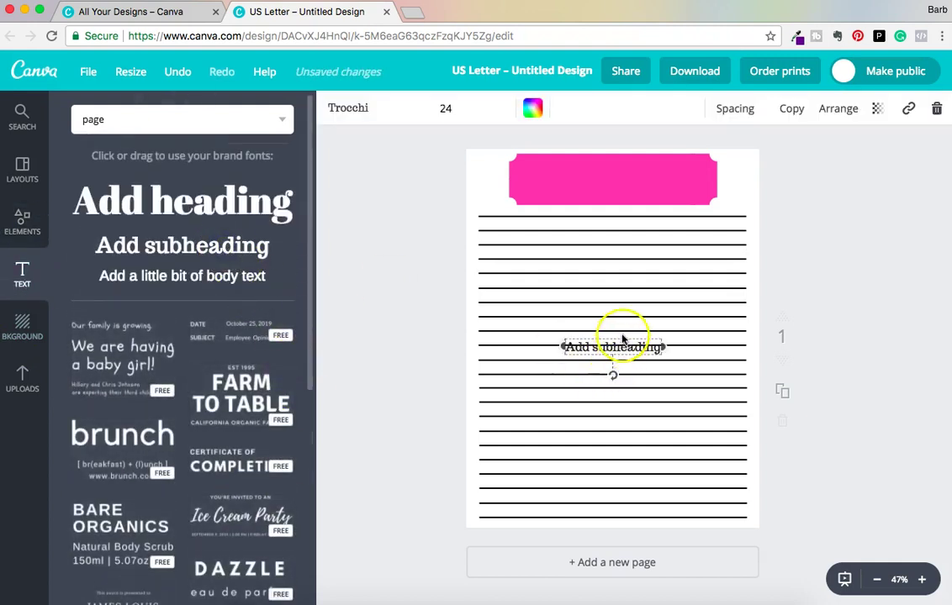
pyautogui.moveTo(622, 334); pyautogui.dragTo(623, 167)
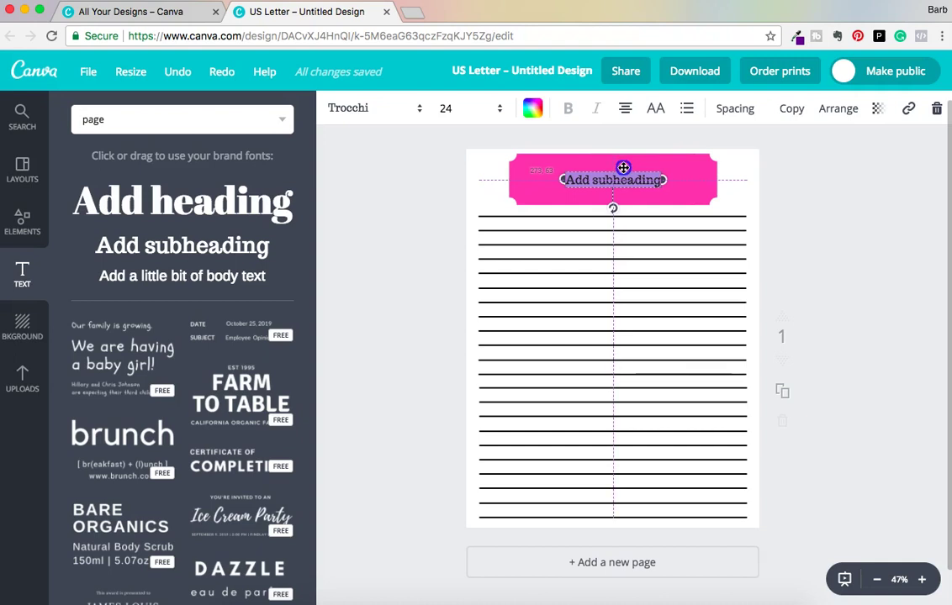
pyautogui.moveTo(623, 167); pyautogui.dragTo(622, 169)
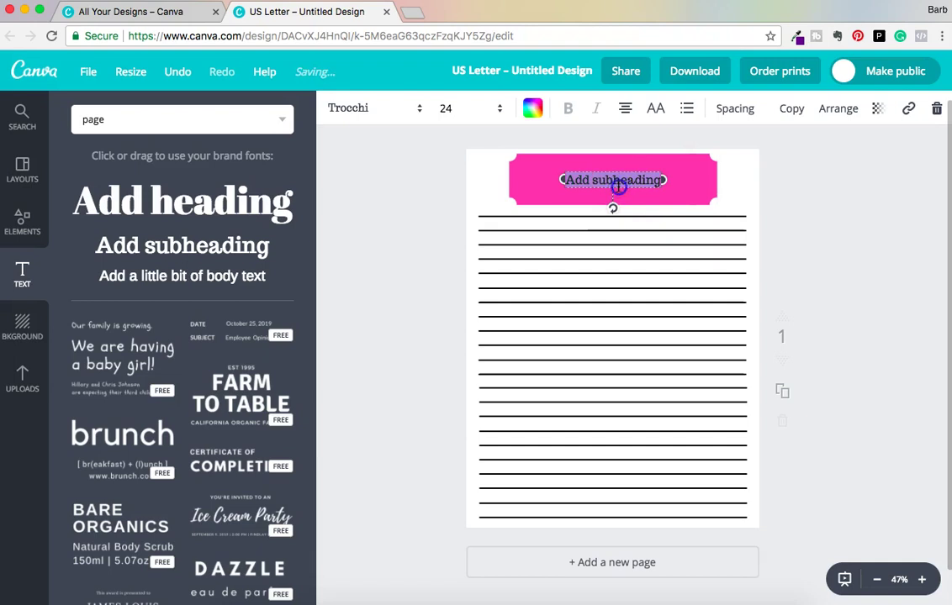
pyautogui.write('Personal Reflections')
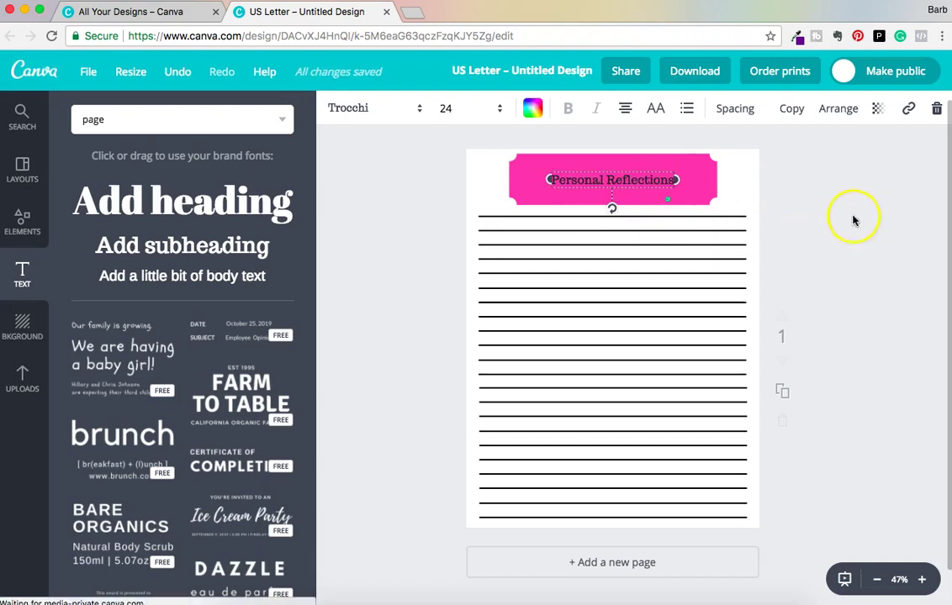
# - Change the "Personal Reflections" title's font to Shadows Into Light
pyautogui.click(385, 109)
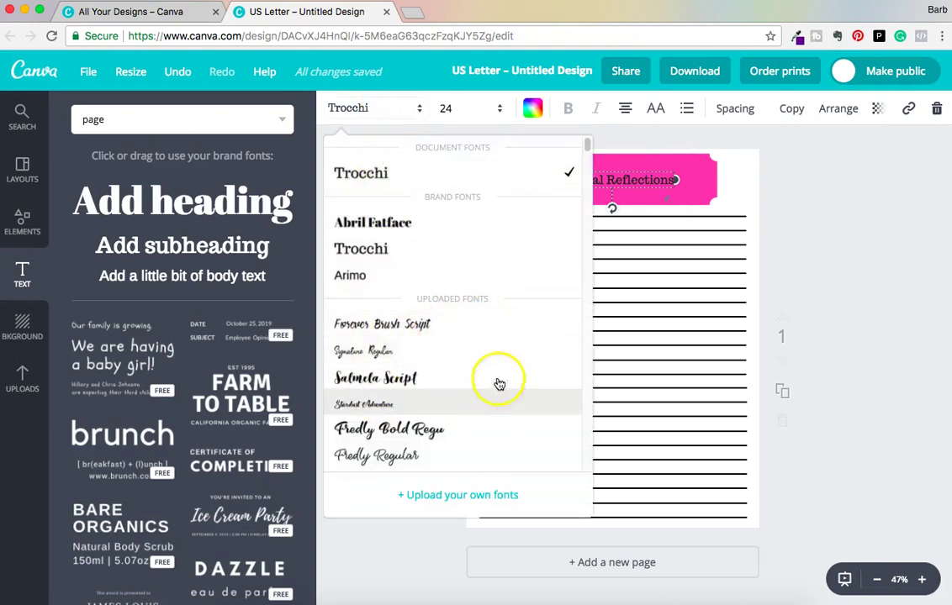
pyautogui.scroll(-1, 487, 393)
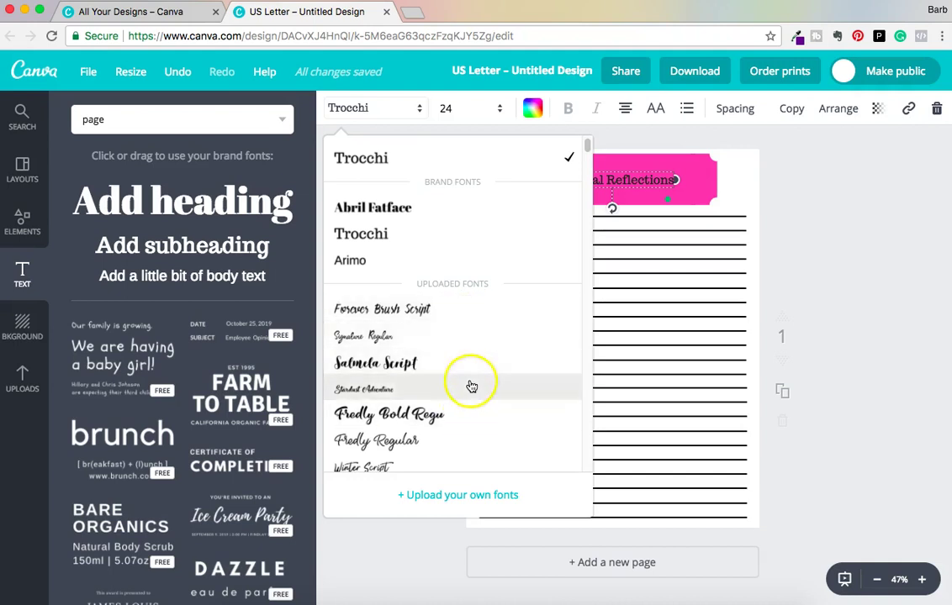
pyautogui.scroll(-4, 471, 387)
pyautogui.scroll(-3, 472, 385)
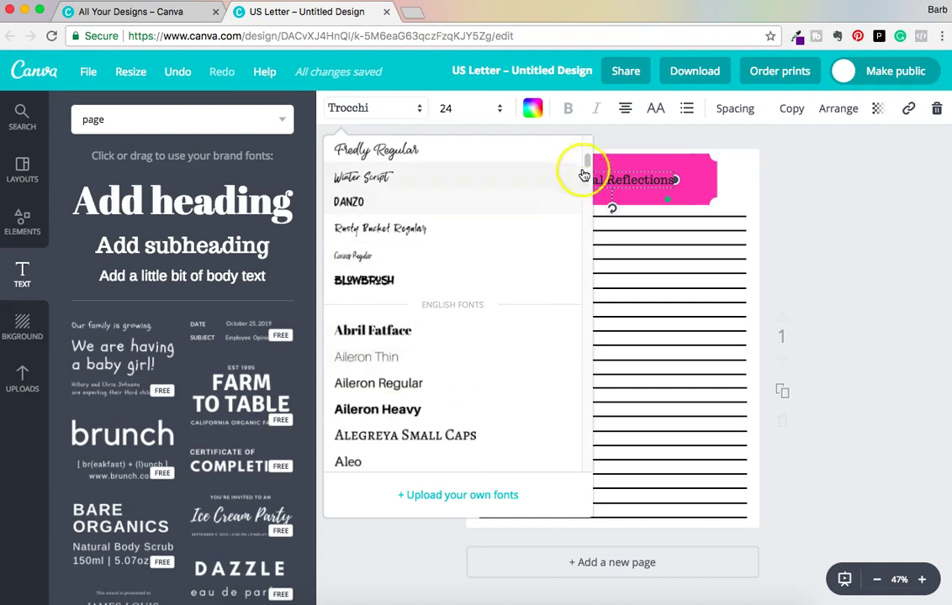
pyautogui.moveTo(587, 161); pyautogui.dragTo(558, 392)
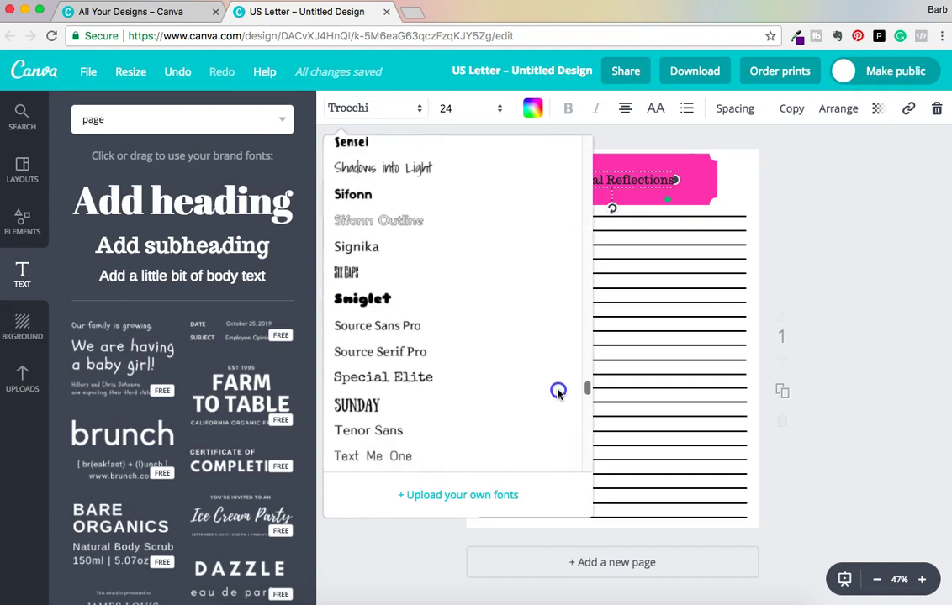
pyautogui.click(388, 169)
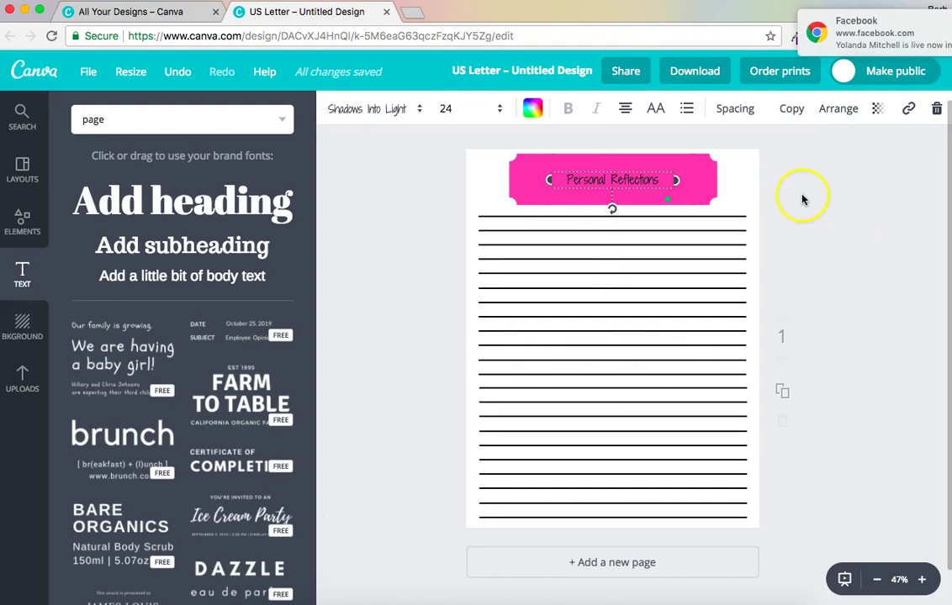
# - Enlarge the title's font size to 48 and recentre it on the pink banner
pyautogui.click(484, 112)
pyautogui.click(446, 383)
pyautogui.click(458, 107)
pyautogui.click(446, 409)
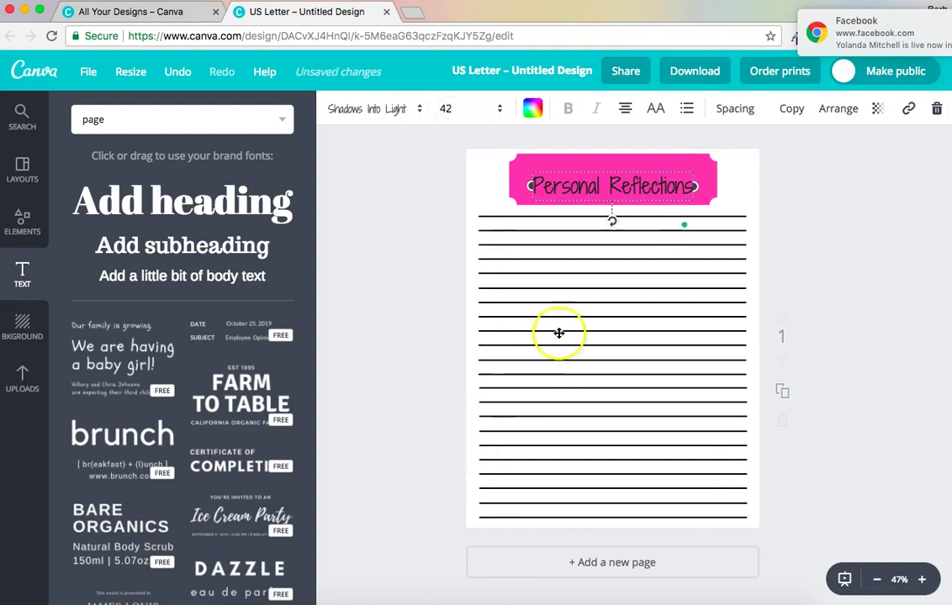
pyautogui.click(467, 106)
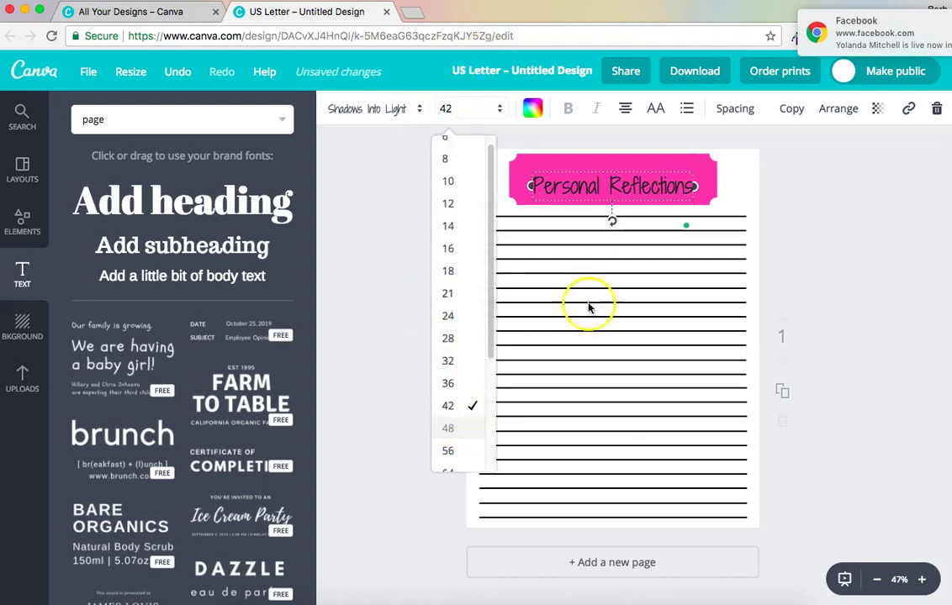
pyautogui.press('Return')
pyautogui.moveTo(640, 164); pyautogui.dragTo(641, 159)
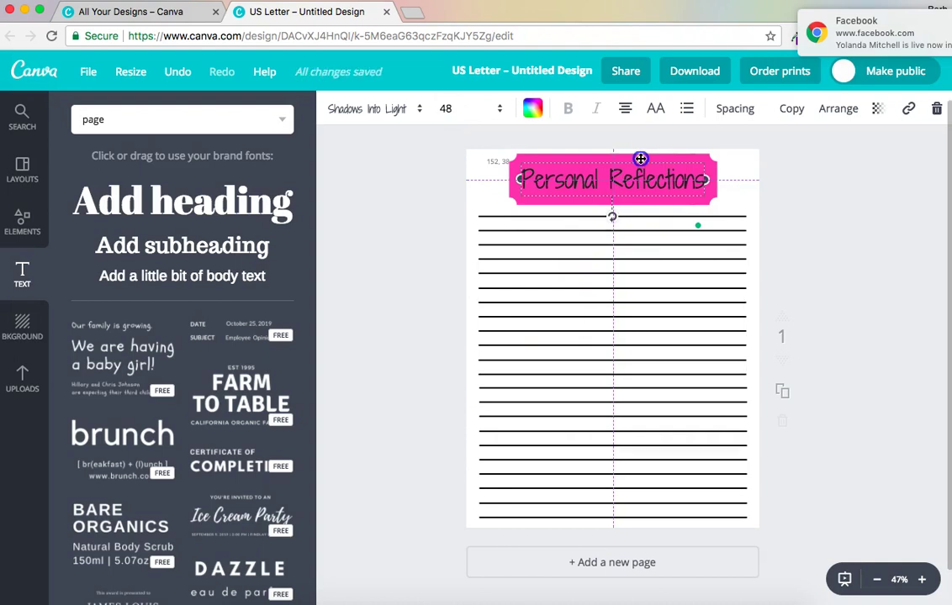
# - Recolour the title text white from the default palette and deselect it
pyautogui.click(540, 107)
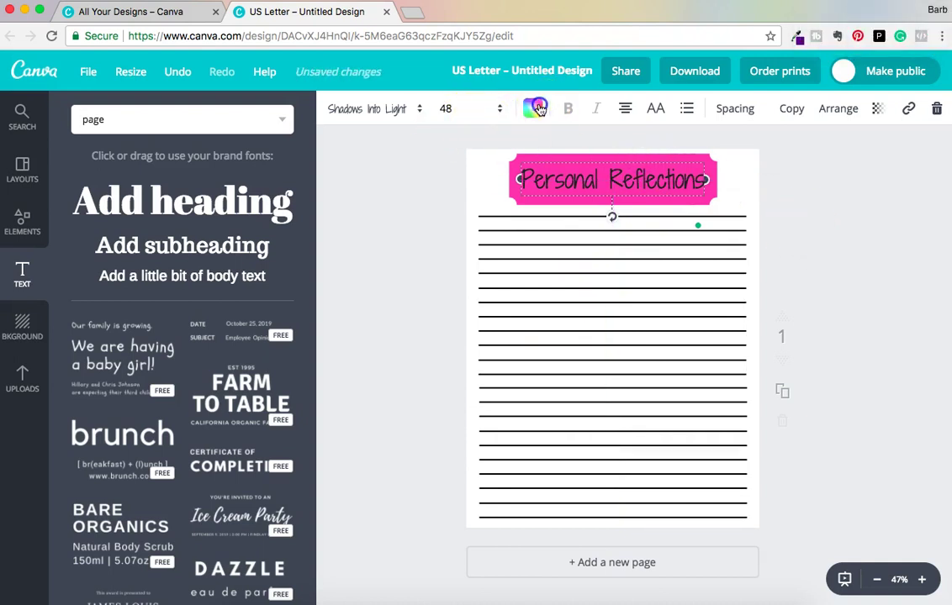
pyautogui.scroll(-2, 684, 312)
pyautogui.click(665, 354)
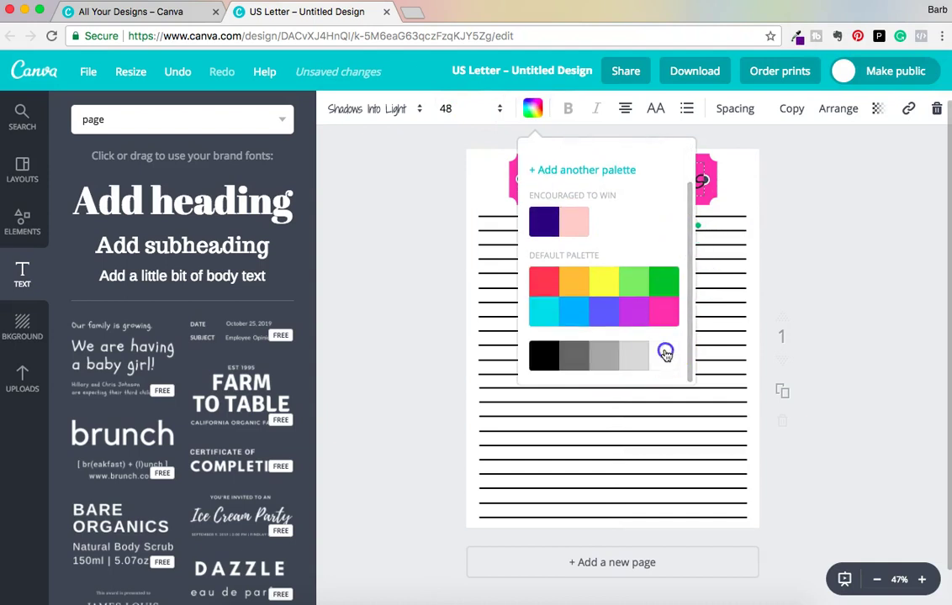
pyautogui.click(846, 242)
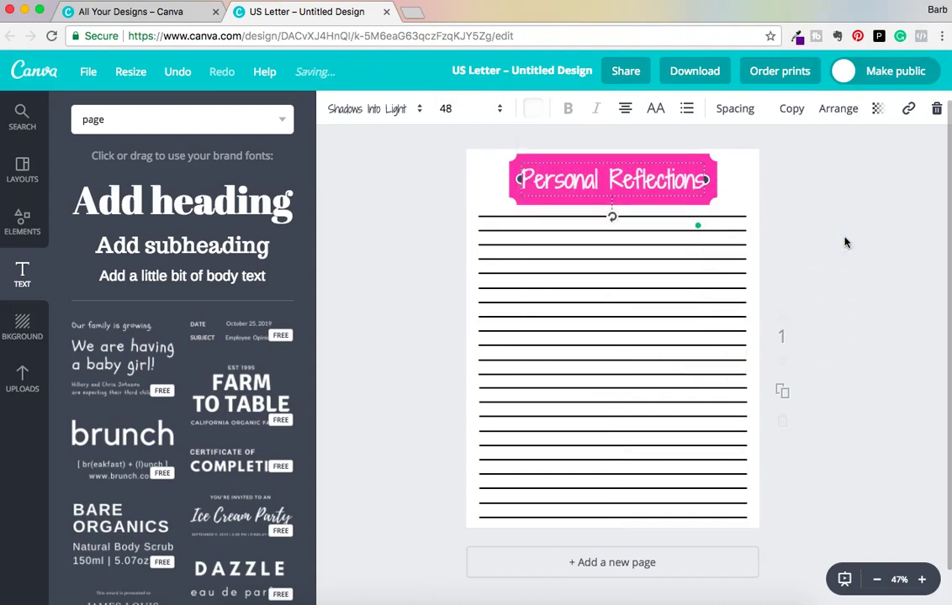
pyautogui.click(838, 240)
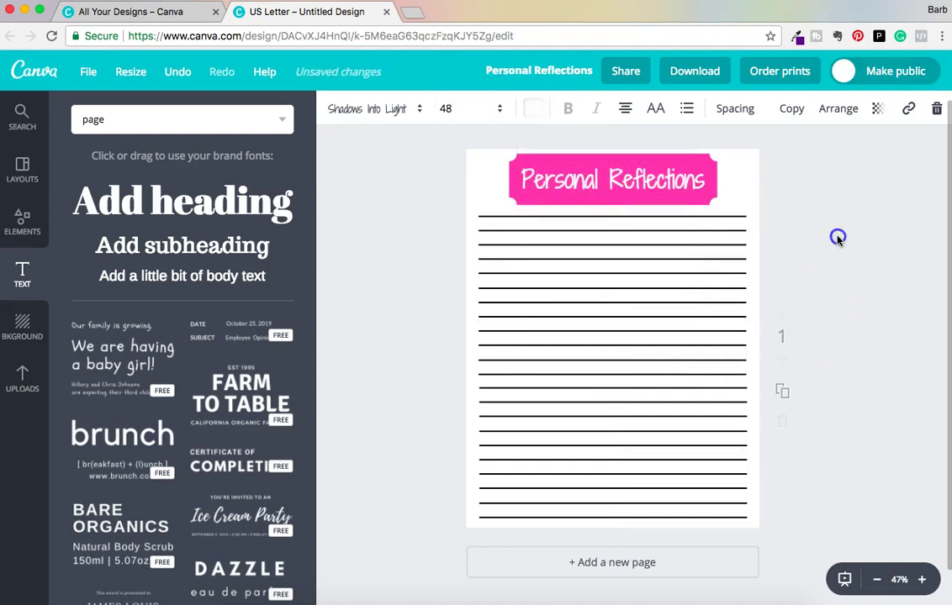
# - Delete the first writing line directly beneath the banner
pyautogui.click(737, 215)
pyautogui.click(799, 260)
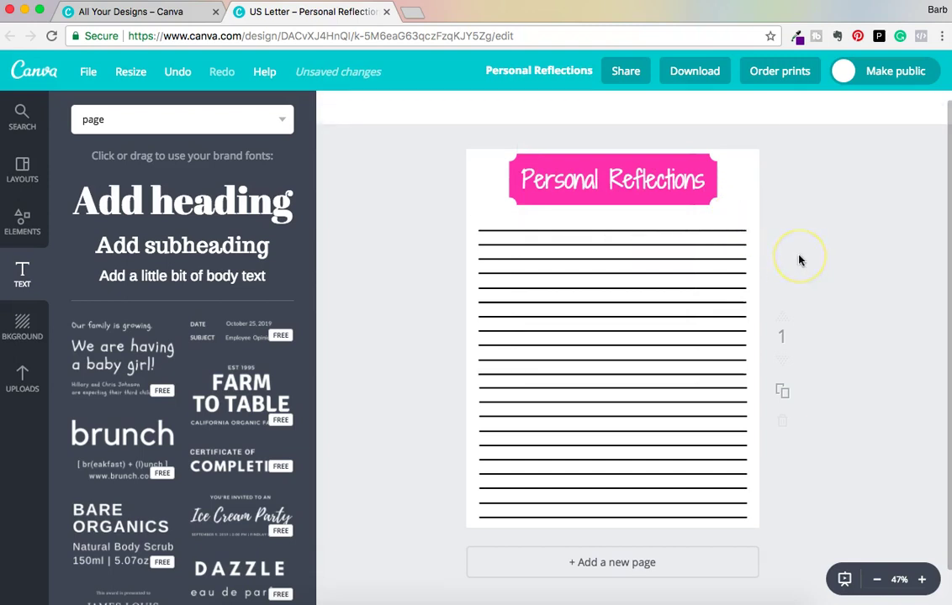
pyautogui.click(733, 229)
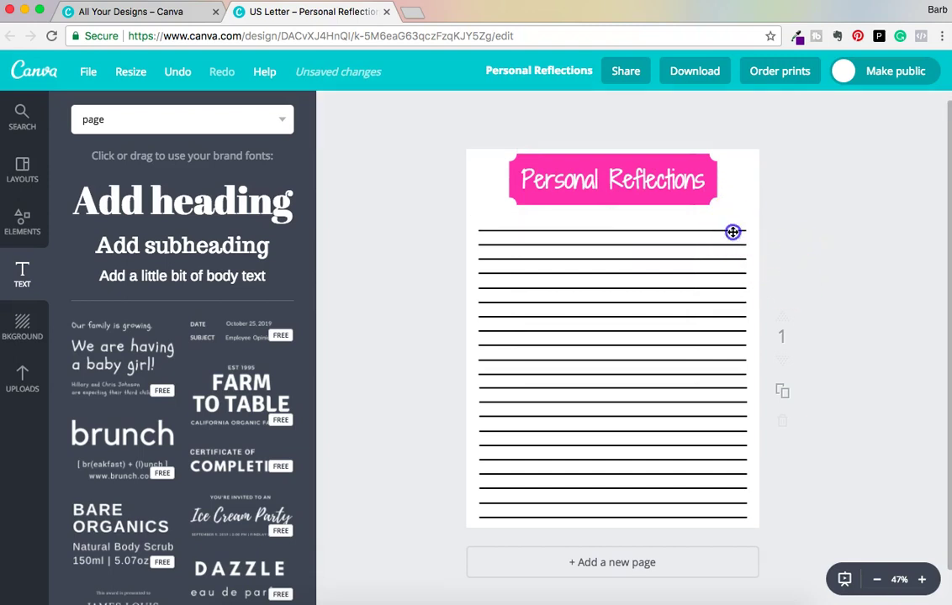
pyautogui.press('Delete')
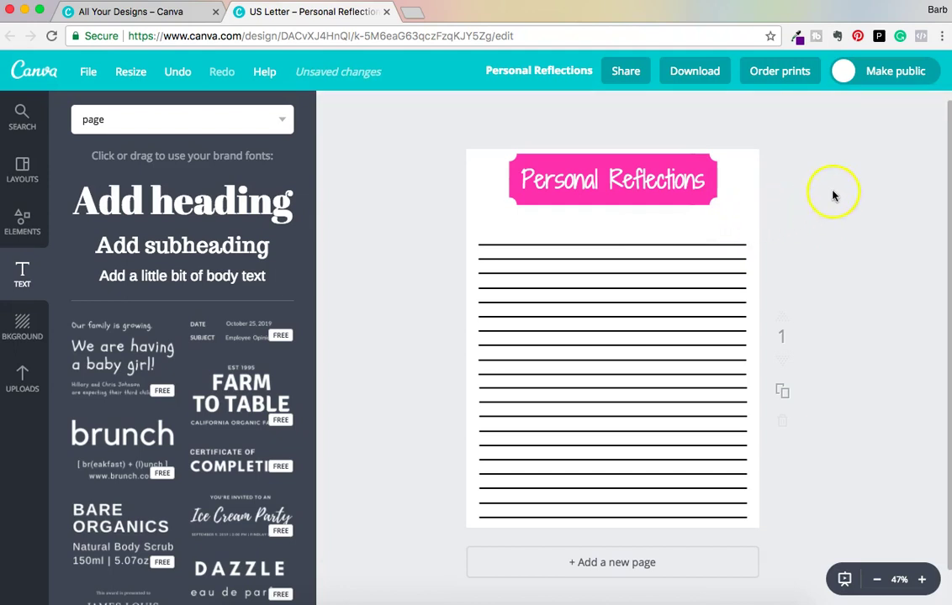
pyautogui.click(174, 74)
pyautogui.click(870, 217)
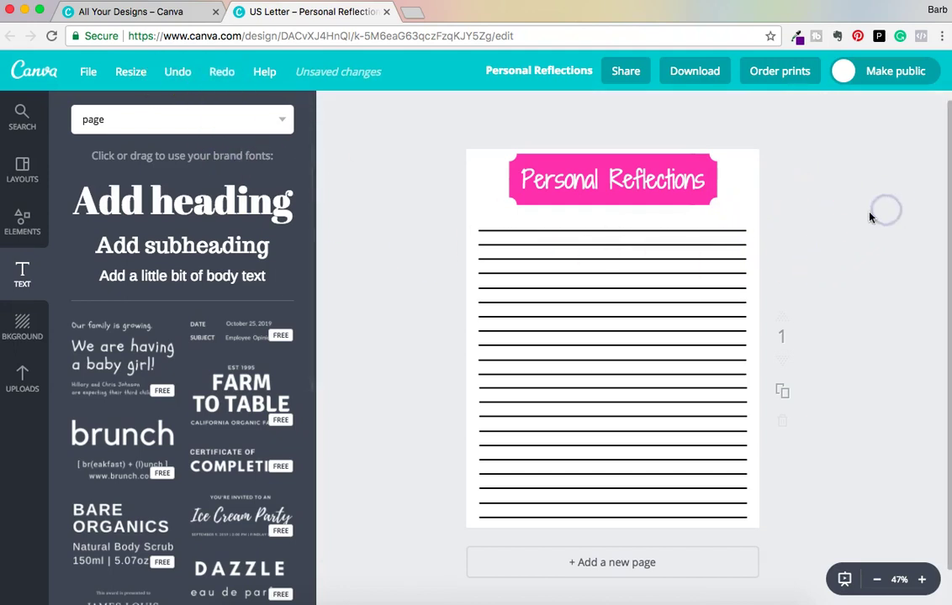
# - Reduce the pink banner to a thin strip about as tall as the title, shifting the title aside and recentring it on the banner
pyautogui.scroll(-2, 871, 219)
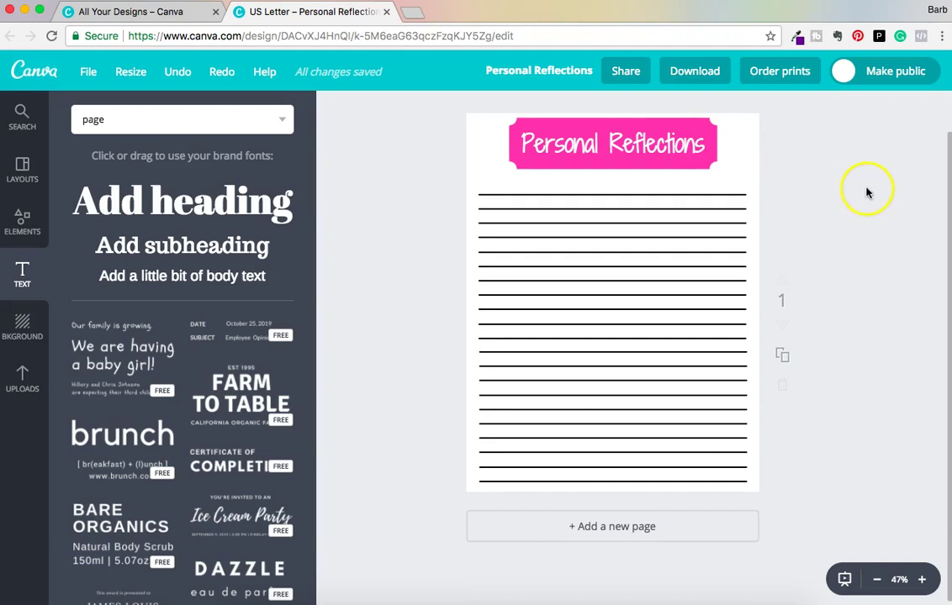
pyautogui.click(703, 126)
pyautogui.moveTo(621, 171); pyautogui.dragTo(612, 197)
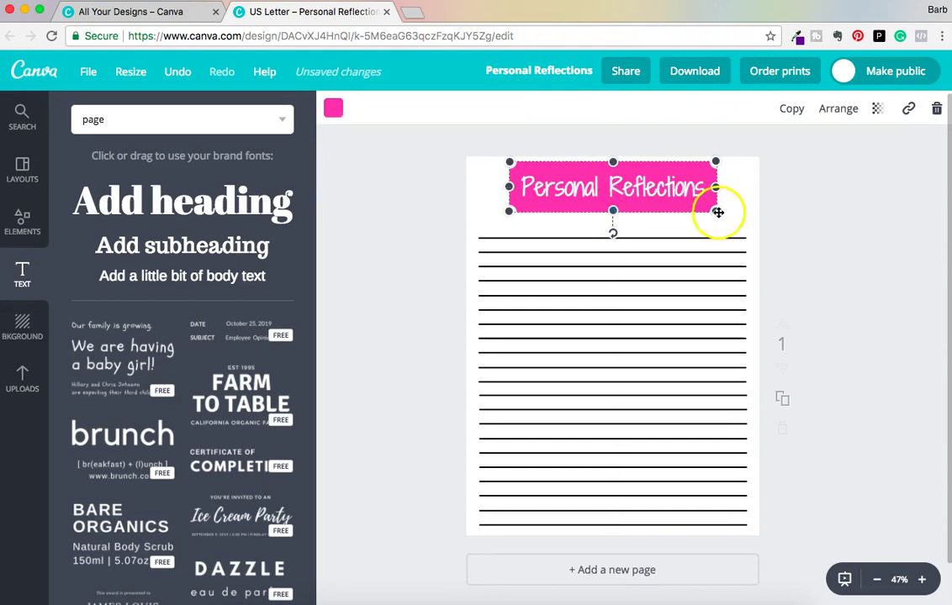
pyautogui.click(701, 227)
pyautogui.moveTo(628, 187); pyautogui.dragTo(707, 204)
pyautogui.click(578, 196)
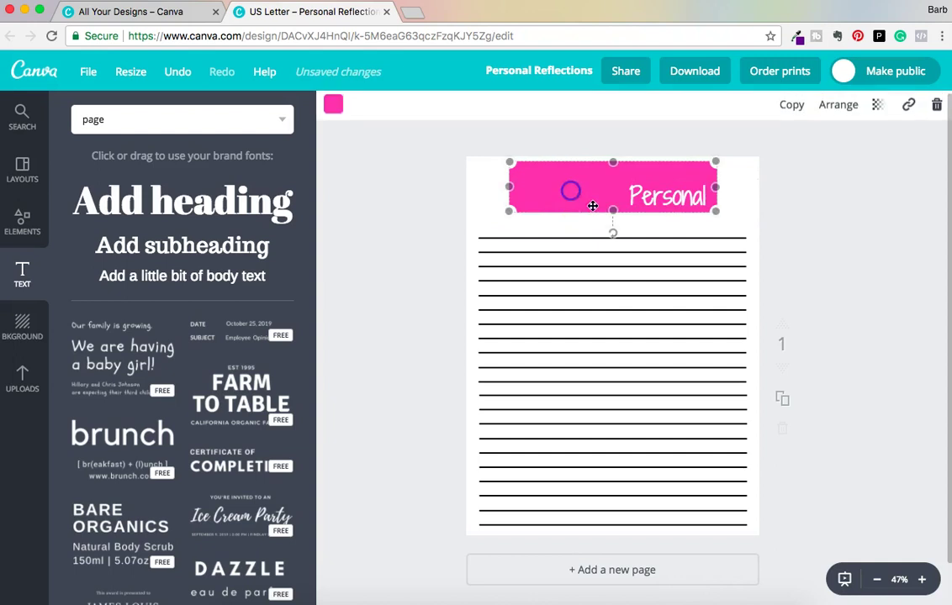
pyautogui.click(610, 204)
pyautogui.click(670, 196)
pyautogui.moveTo(670, 195); pyautogui.dragTo(644, 187)
pyautogui.moveTo(717, 206); pyautogui.dragTo(588, 174)
pyautogui.click(516, 136)
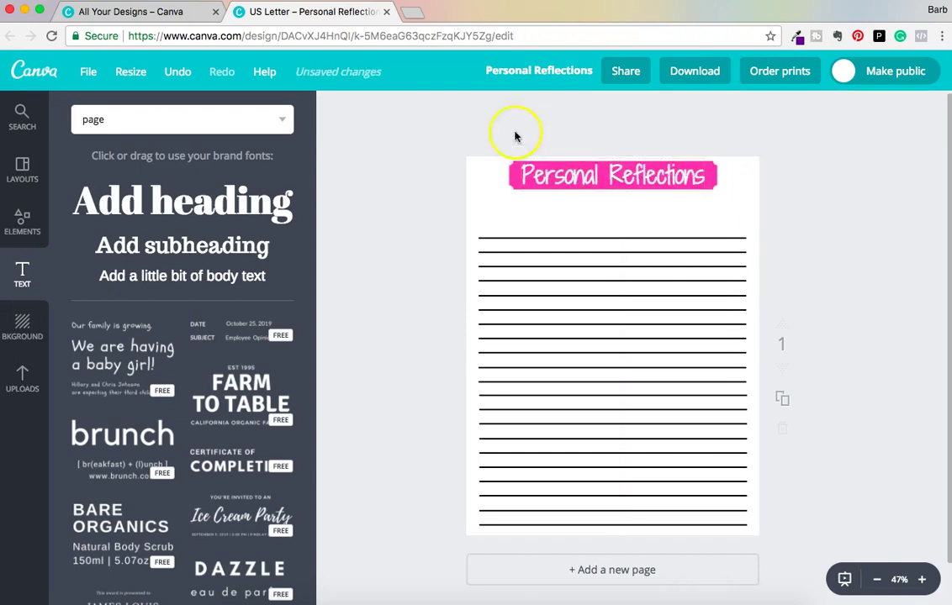
# - Set the title's font size to 42 and centre it on the thinner banner
pyautogui.click(624, 167)
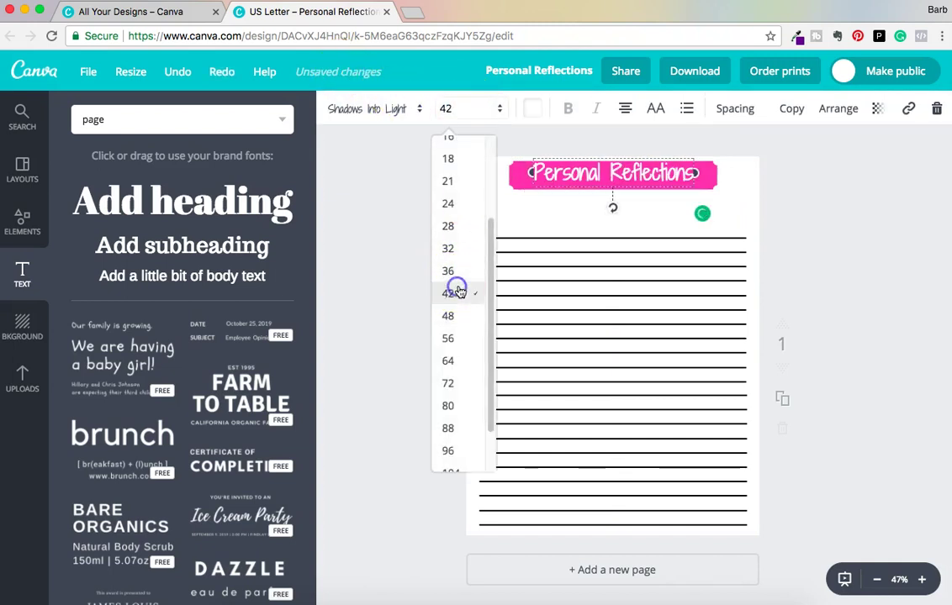
pyautogui.click(448, 292)
pyautogui.moveTo(647, 174); pyautogui.dragTo(650, 182)
# - Duplicate the lowest group of five lines and place the copy just beneath the banner, shifted slightly right of the existing lines
pyautogui.click(626, 238)
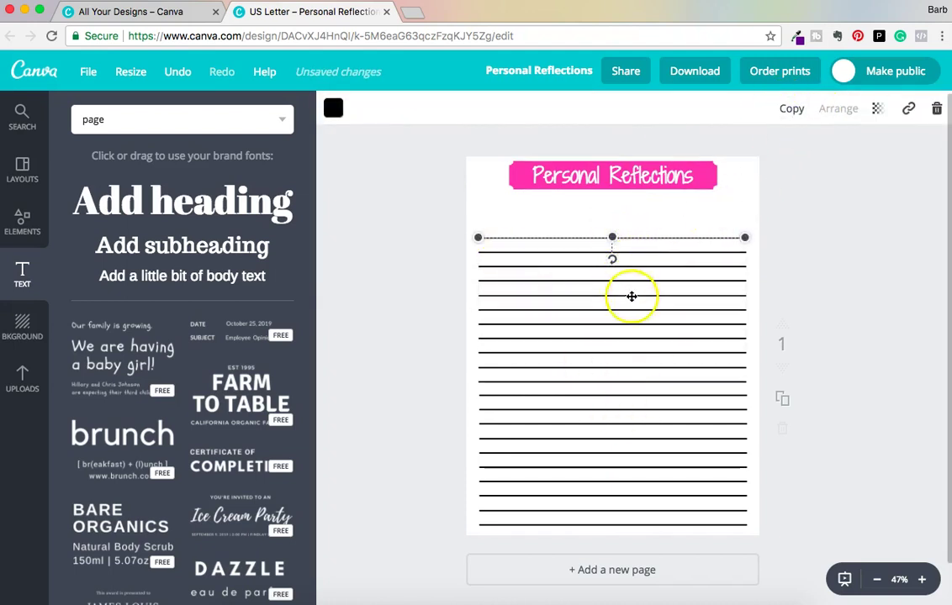
pyautogui.click(632, 466)
pyautogui.click(638, 482)
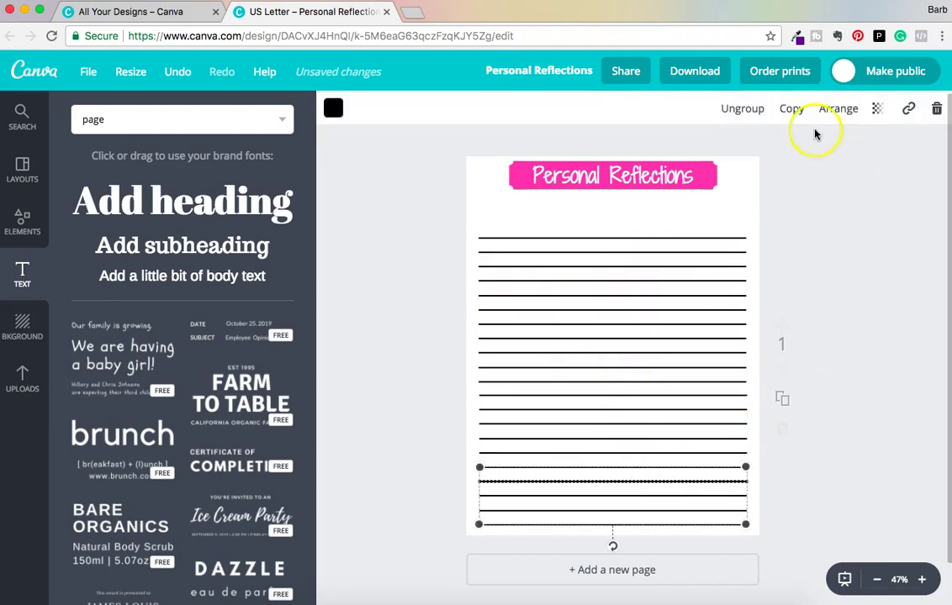
pyautogui.click(791, 110)
pyautogui.moveTo(671, 506); pyautogui.dragTo(662, 240)
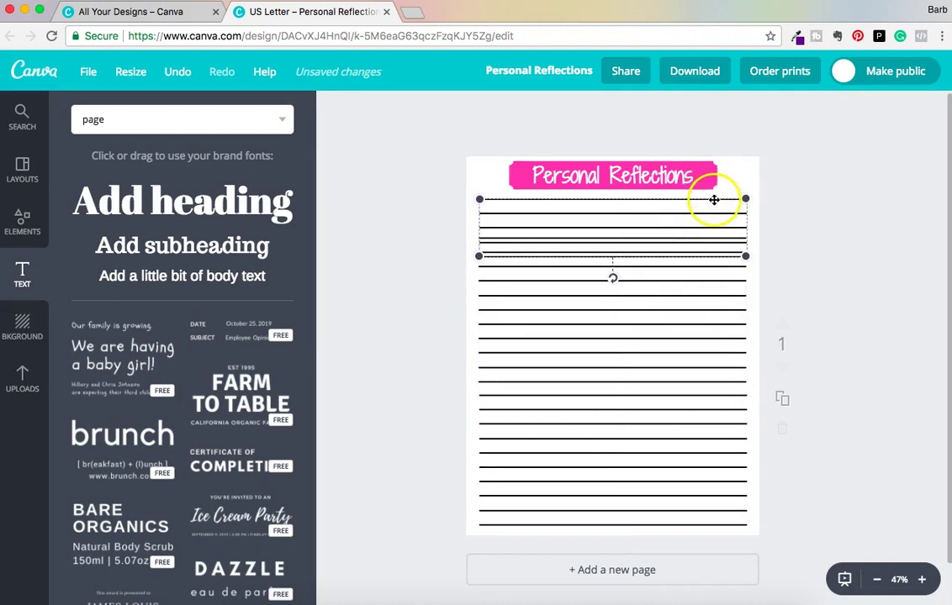
pyautogui.moveTo(714, 199); pyautogui.dragTo(722, 193)
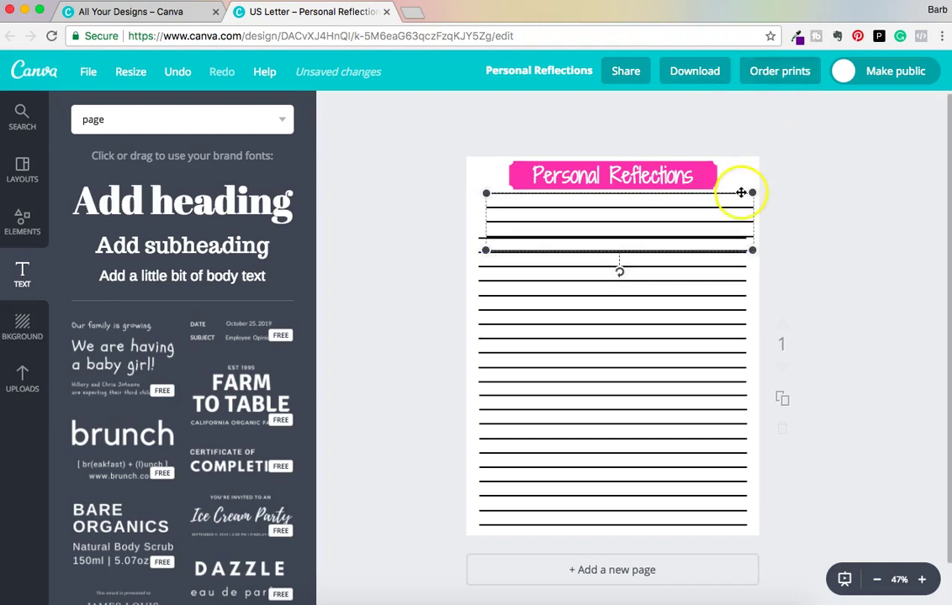
# - Ungroup the copied lines and delete its two lowest lines and its uppermost line
pyautogui.click(736, 106)
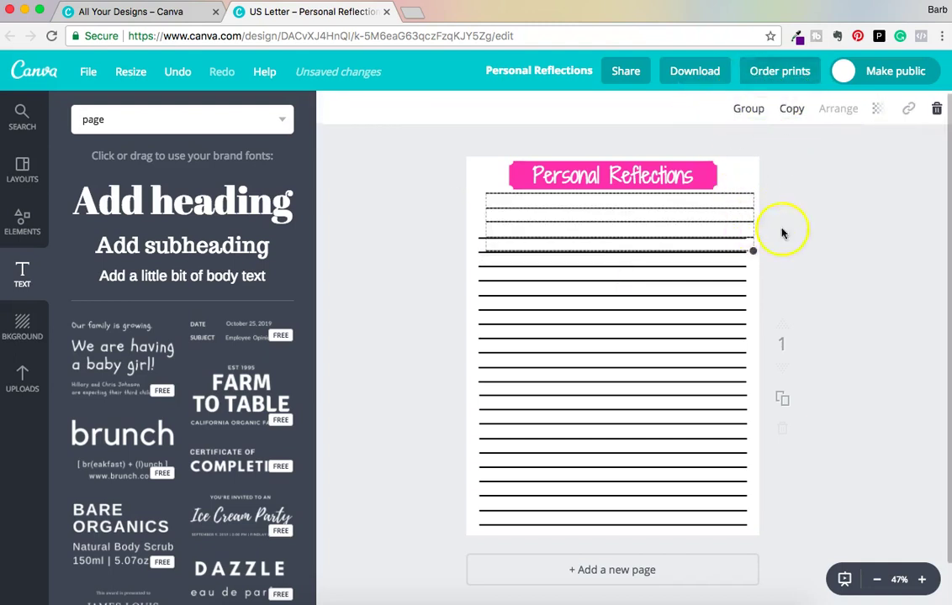
pyautogui.click(771, 201)
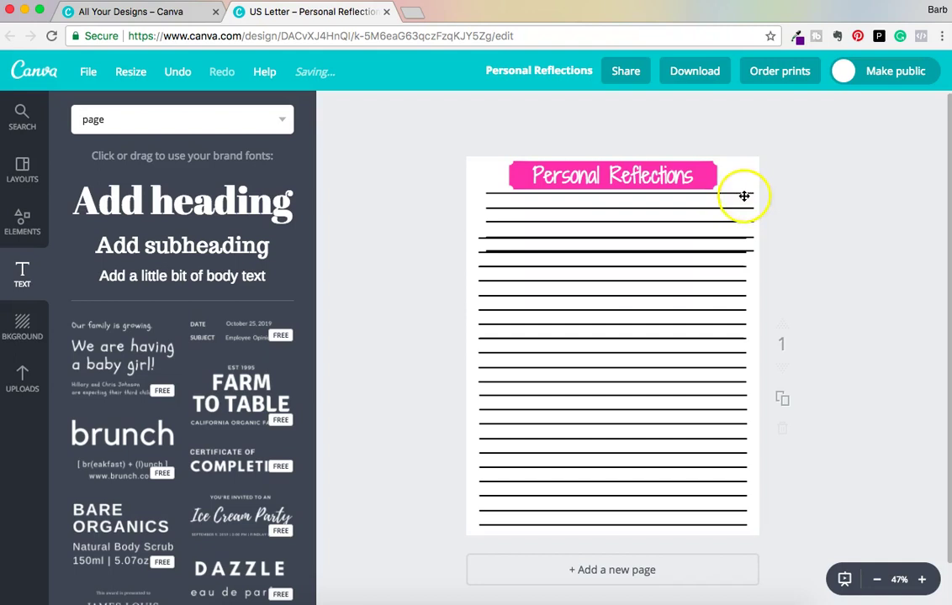
pyautogui.click(751, 251)
pyautogui.press('Delete')
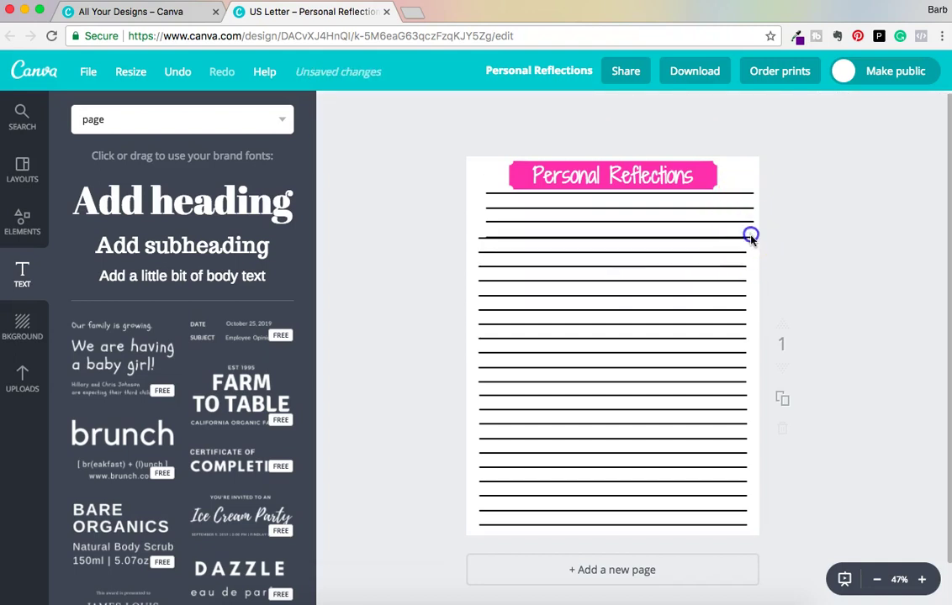
pyautogui.click(751, 237)
pyautogui.press('Delete')
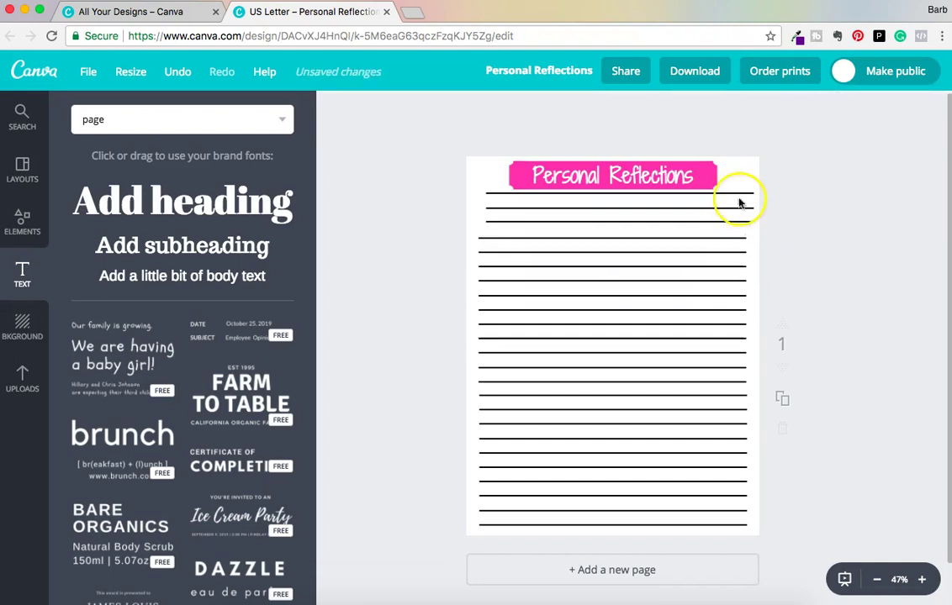
pyautogui.click(743, 193)
pyautogui.press('Delete')
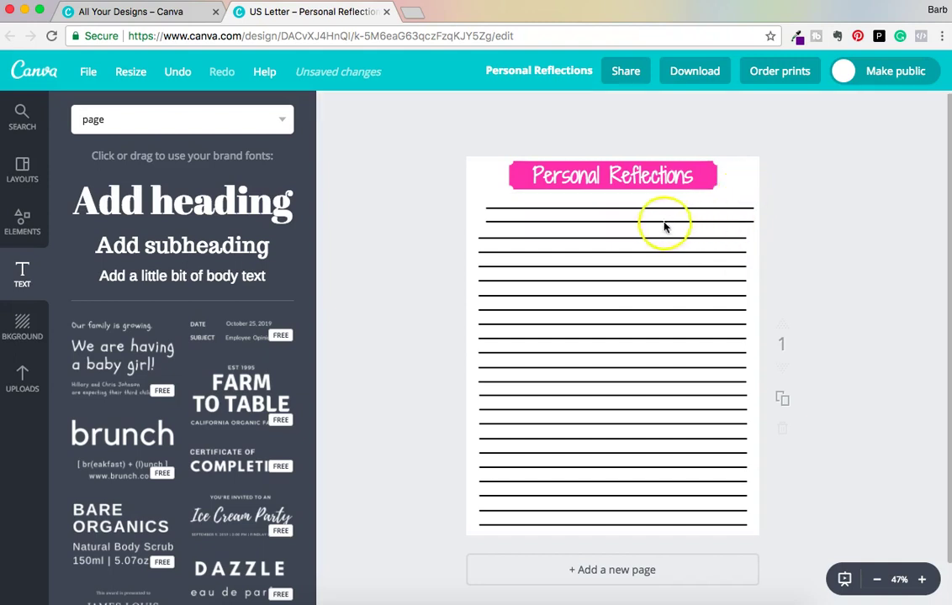
# - Align the lower remaining copied line with the page's other lines, and delete the extra line above it
pyautogui.moveTo(661, 221); pyautogui.dragTo(657, 220)
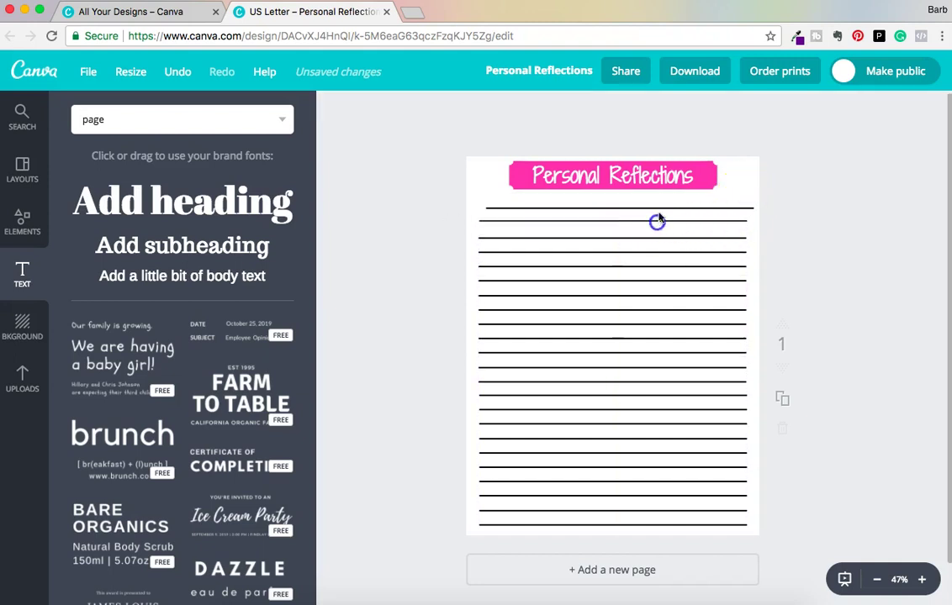
pyautogui.click(663, 207)
pyautogui.press('Delete')
pyautogui.click(822, 219)
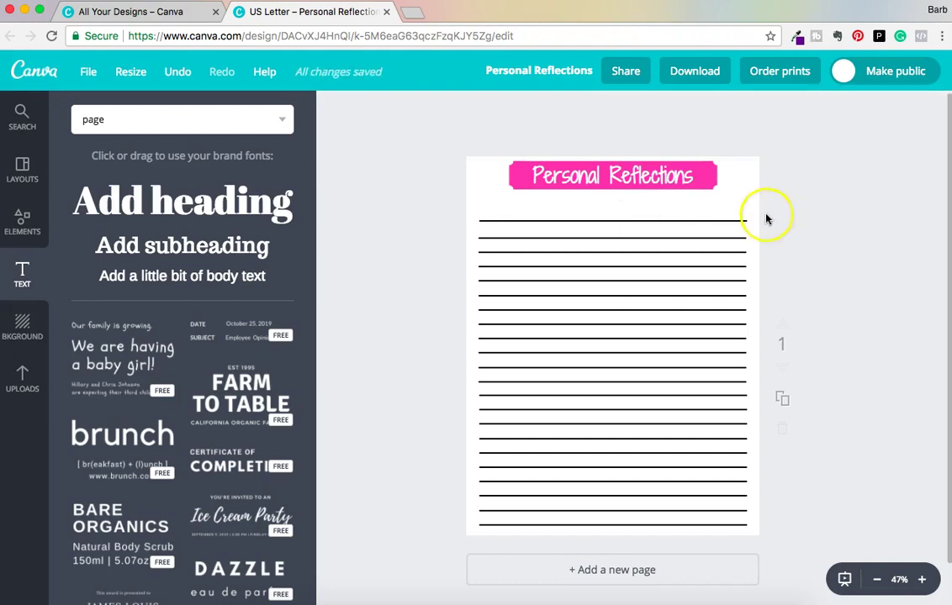
# - Move the banner with its title slightly lower on the page and save the design
pyautogui.moveTo(711, 166); pyautogui.dragTo(664, 181)
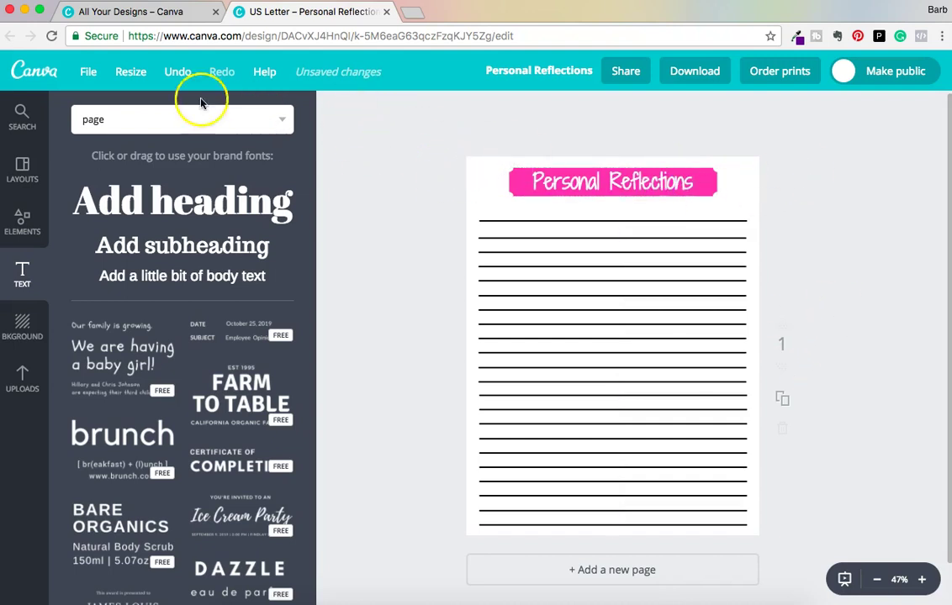
pyautogui.click(86, 74)
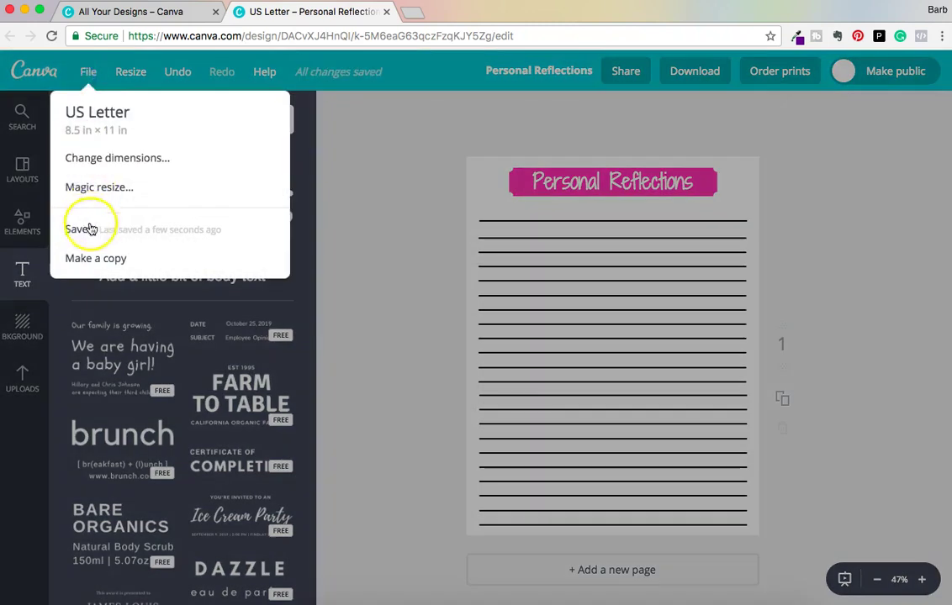
pyautogui.click(89, 227)
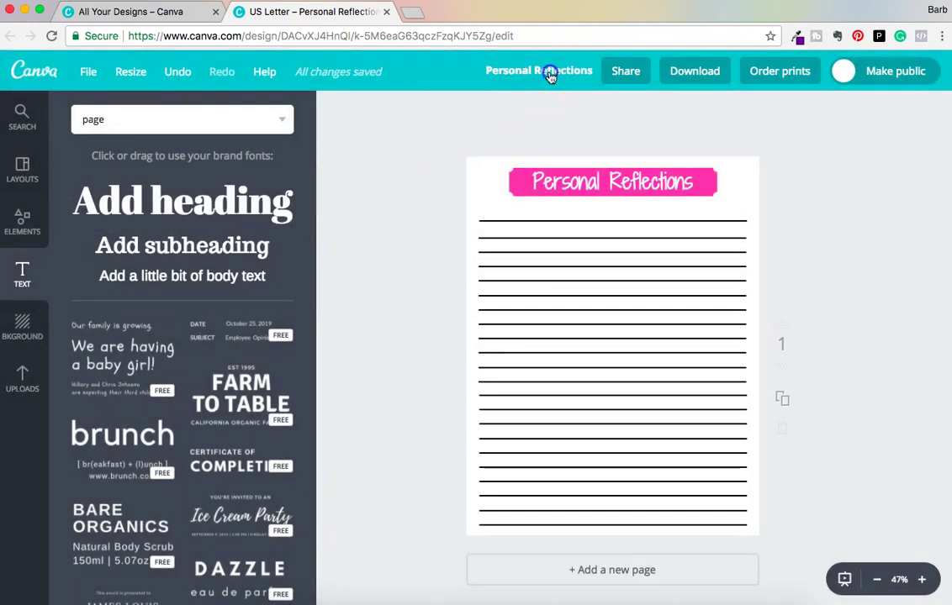
# - Rename the design "Personal Reflection Journal Pages" and save it
pyautogui.click(548, 72)
pyautogui.press('BackSpace')
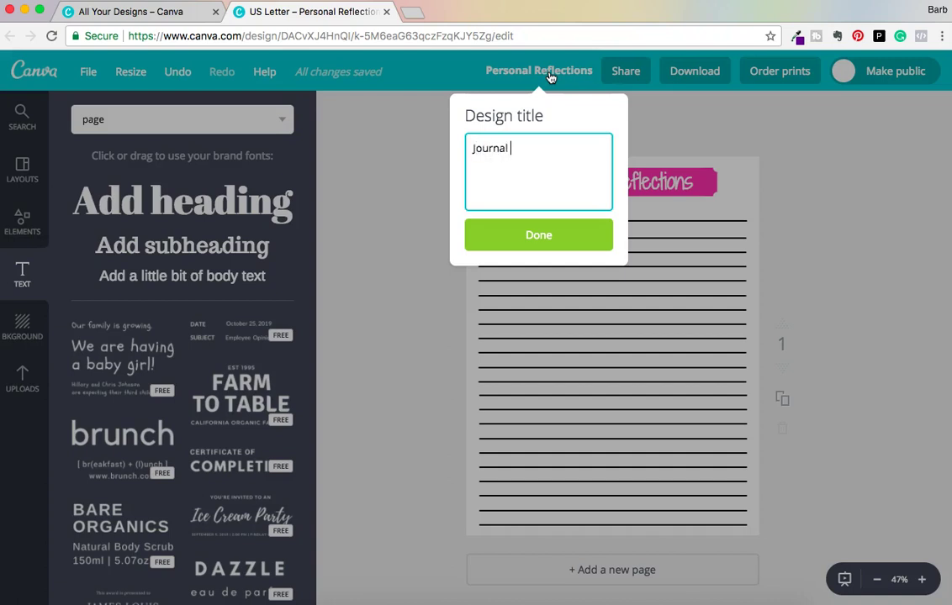
pyautogui.write('Journal Pages')
pyautogui.click(471, 148)
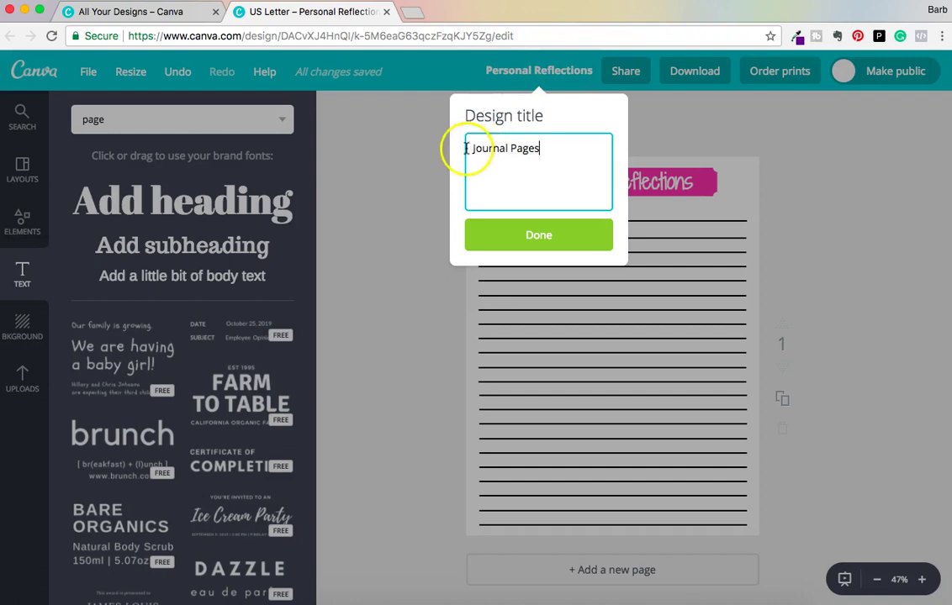
pyautogui.write('Personal Refle')
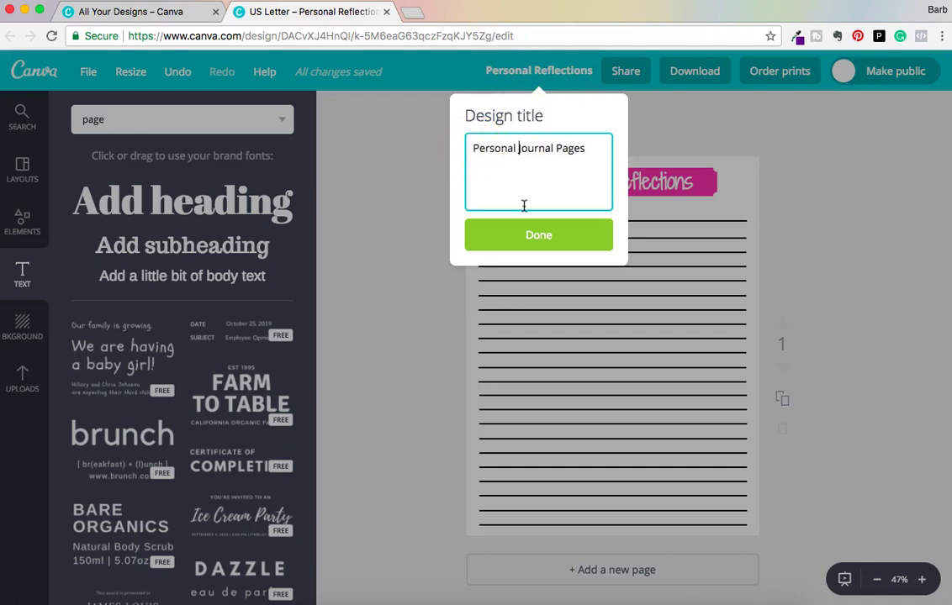
pyautogui.write('ction')
pyautogui.click(531, 237)
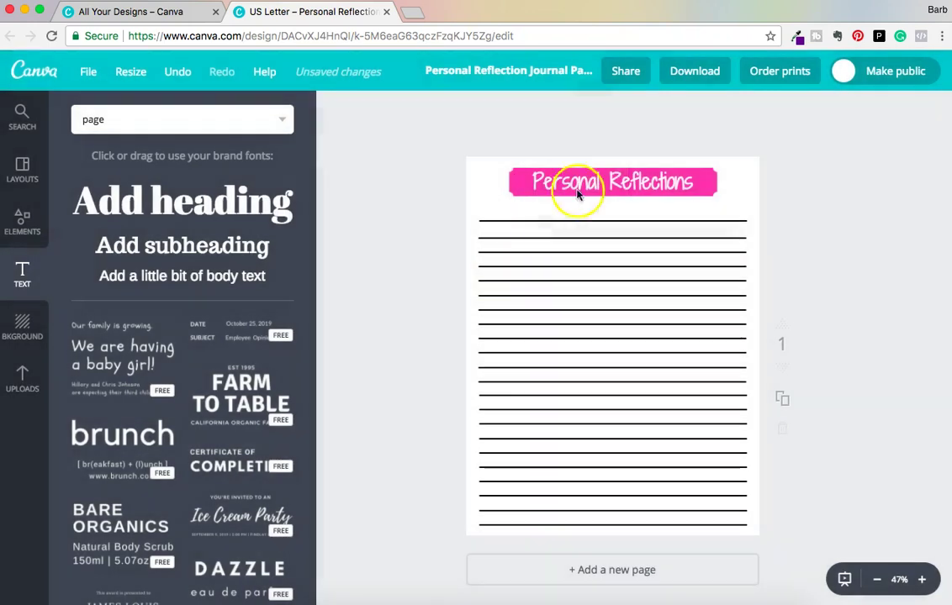
pyautogui.click(87, 71)
pyautogui.click(95, 227)
pyautogui.click(842, 169)
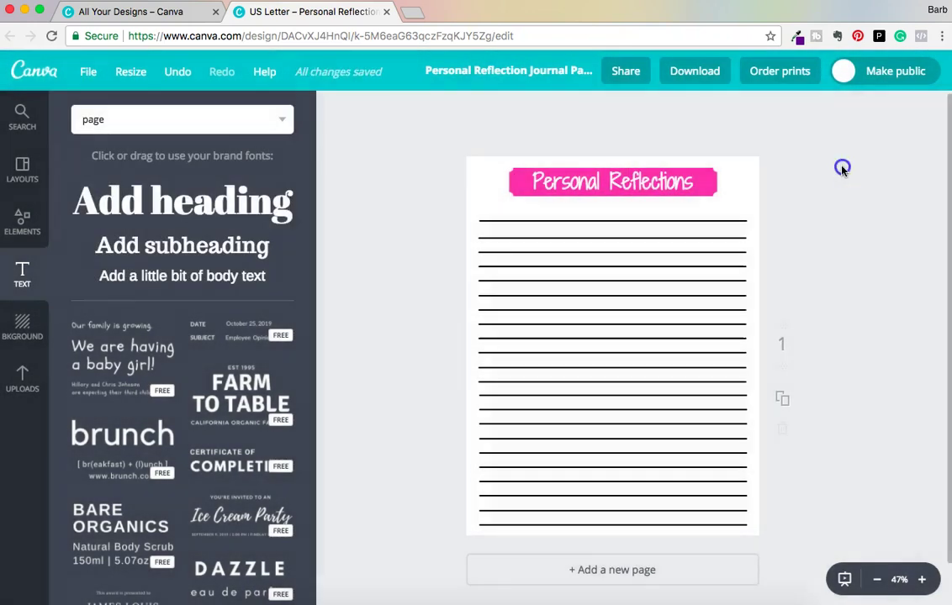
# - Duplicate the finished Personal Reflections page until the design has 30 pages, choosing to wait if the browser reports unresponsive pages
pyautogui.scroll(-2, 847, 207)
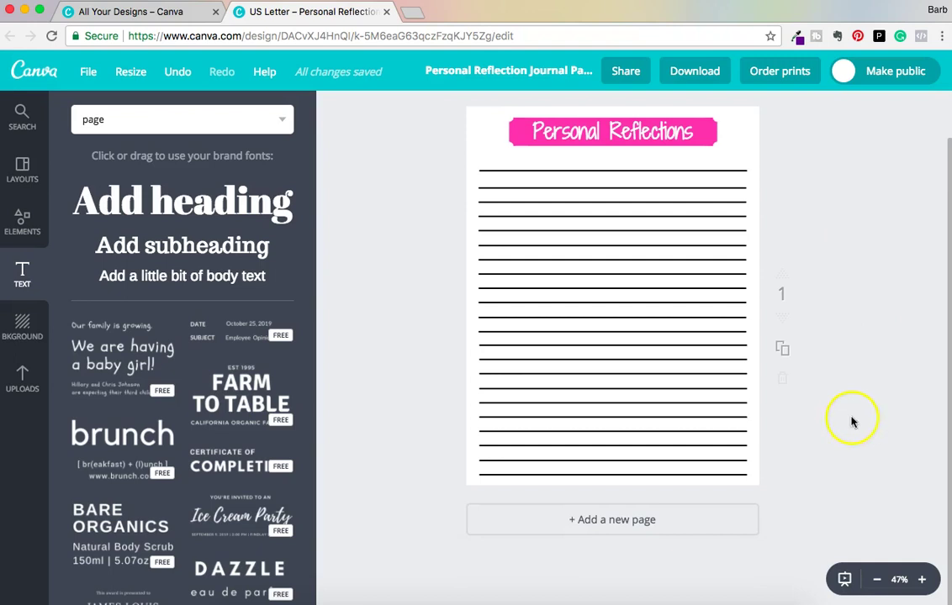
pyautogui.click(785, 354)
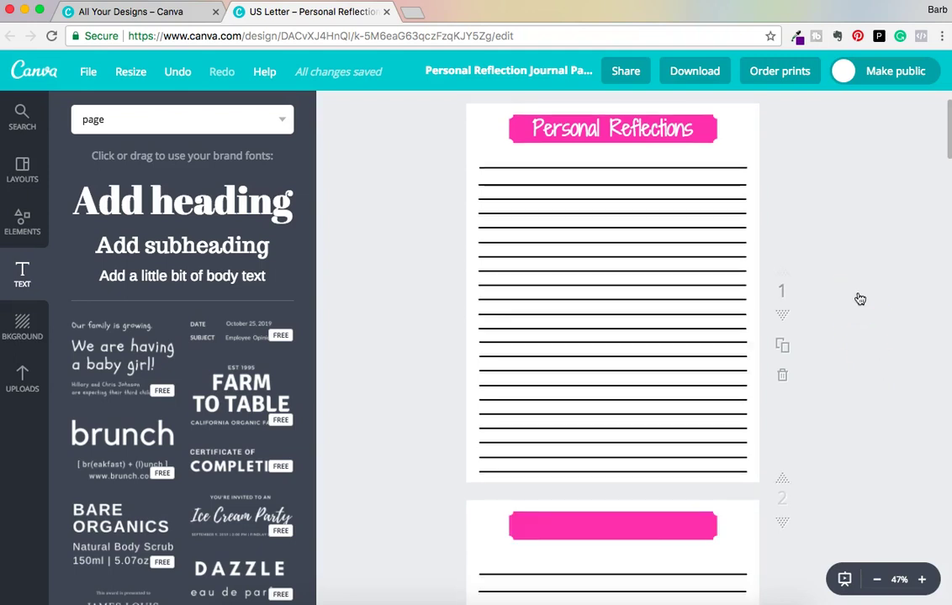
pyautogui.scroll(-5, 860, 299)
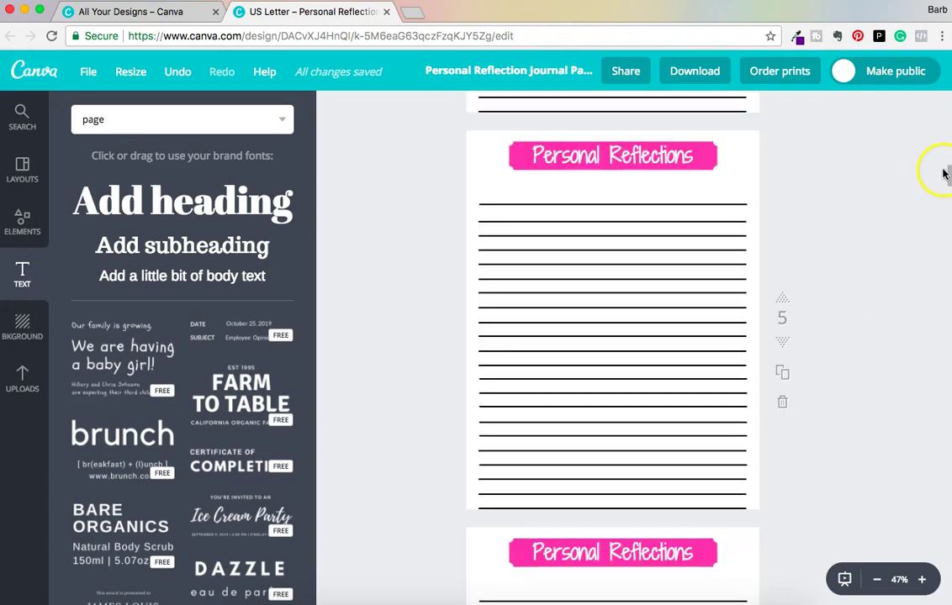
pyautogui.moveTo(948, 175); pyautogui.dragTo(944, 252)
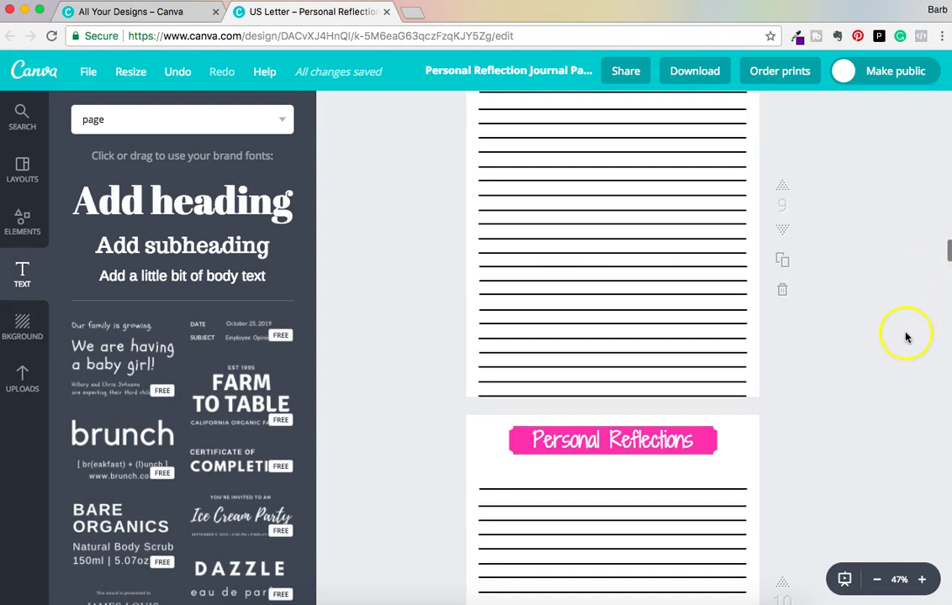
pyautogui.scroll(-10, 902, 341)
pyautogui.click(918, 313)
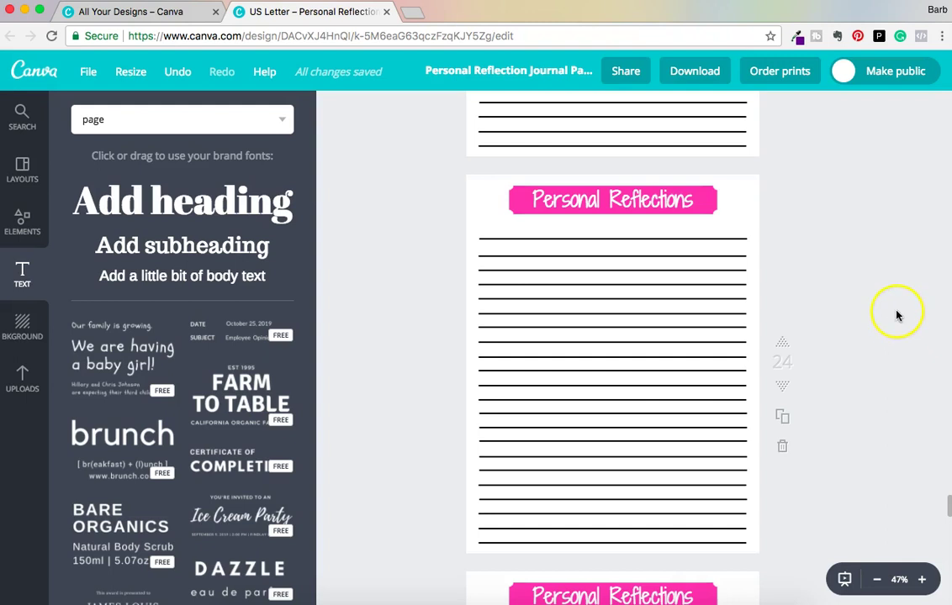
pyautogui.scroll(-1, 884, 340)
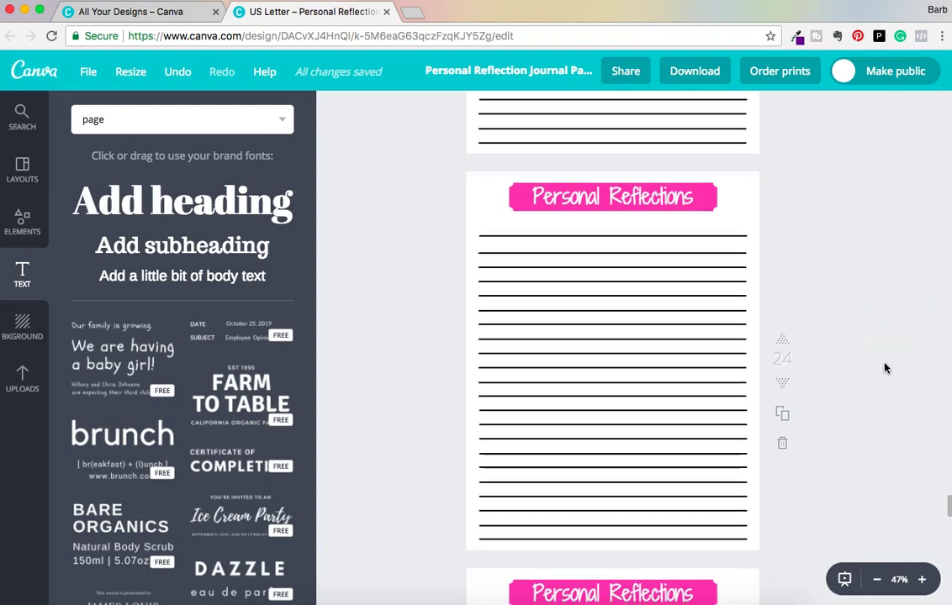
pyautogui.click(947, 506)
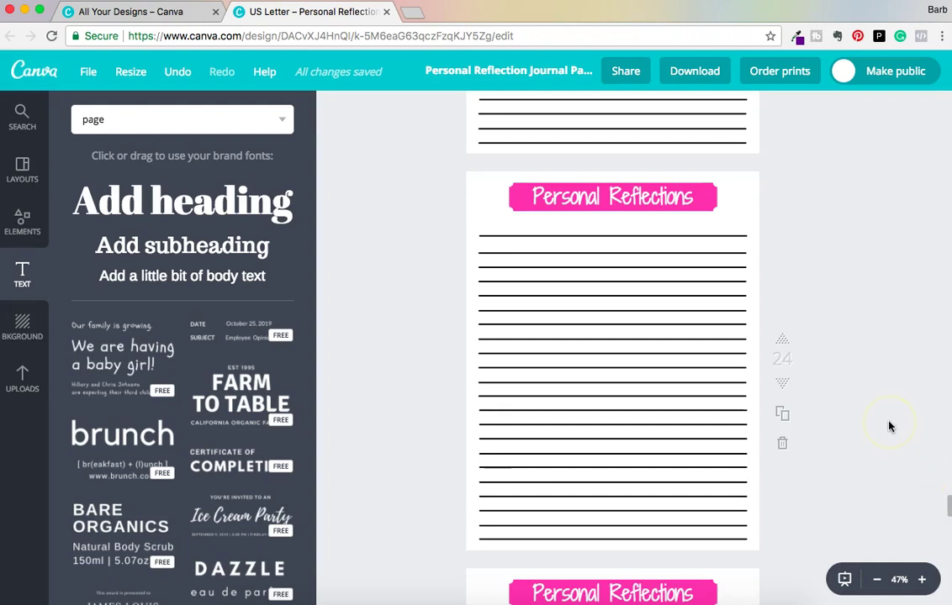
pyautogui.scroll(-2, 890, 426)
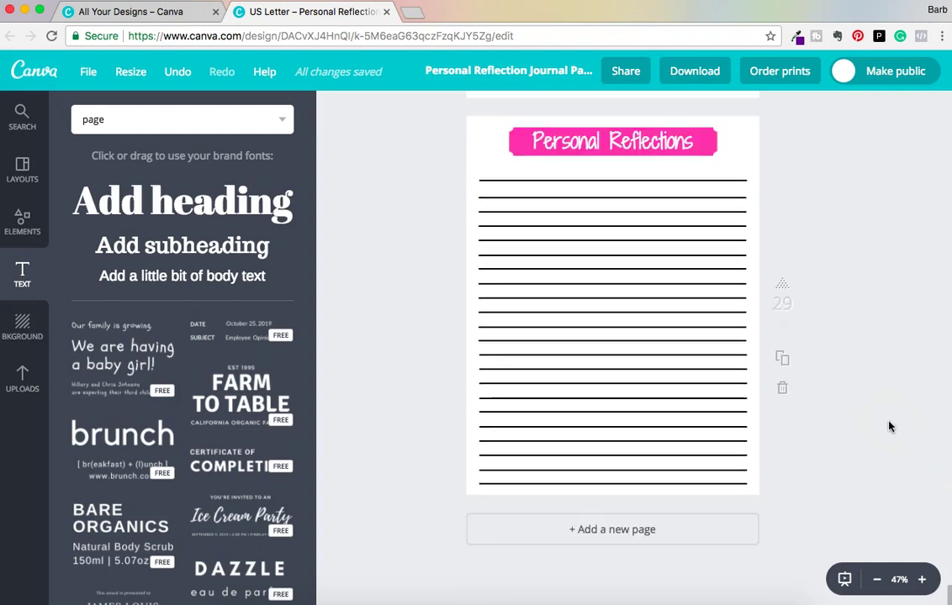
pyautogui.click(781, 360)
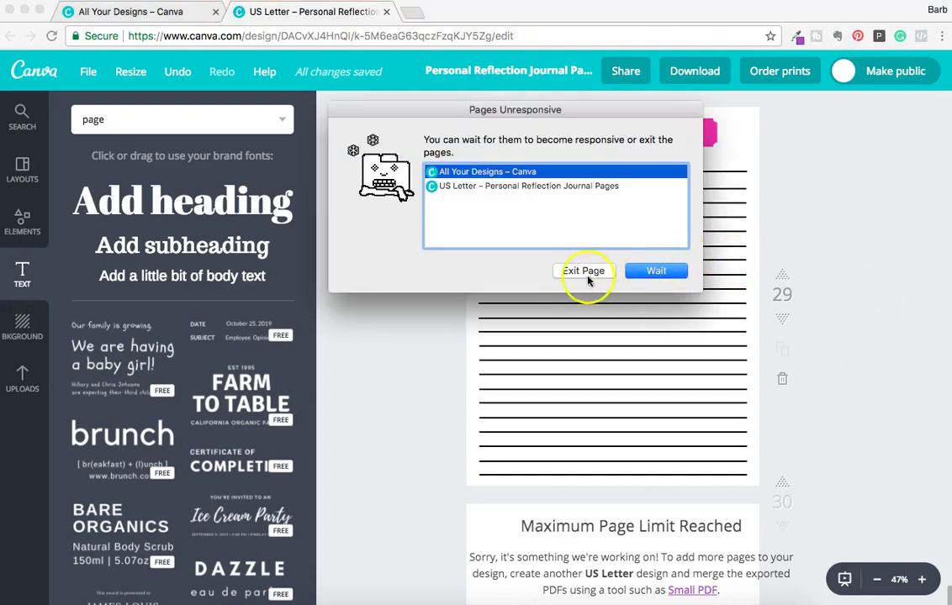
pyautogui.click(657, 272)
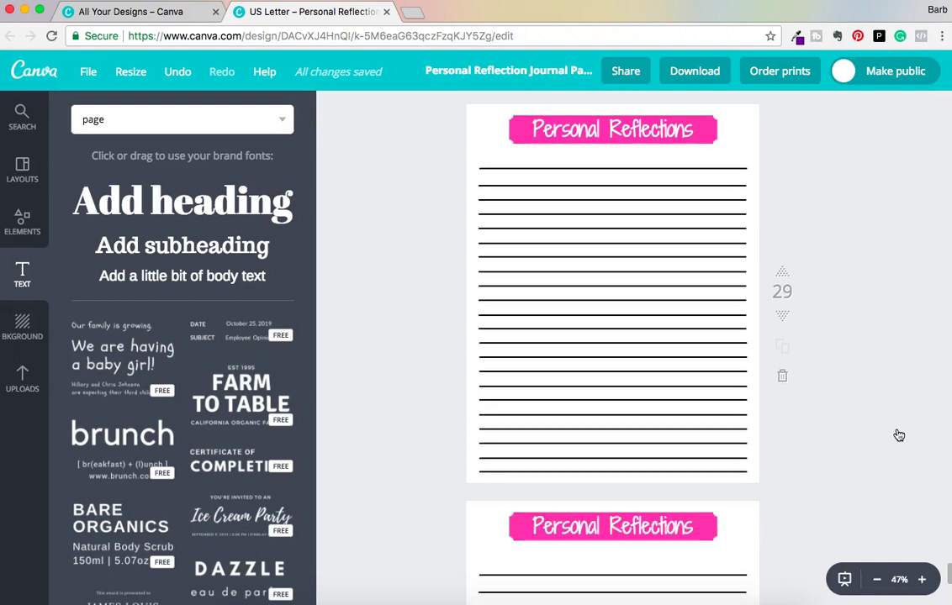
# - Save the multi-page design and download all its pages as PDF - Print
pyautogui.scroll(5, 898, 435)
pyautogui.click(946, 556)
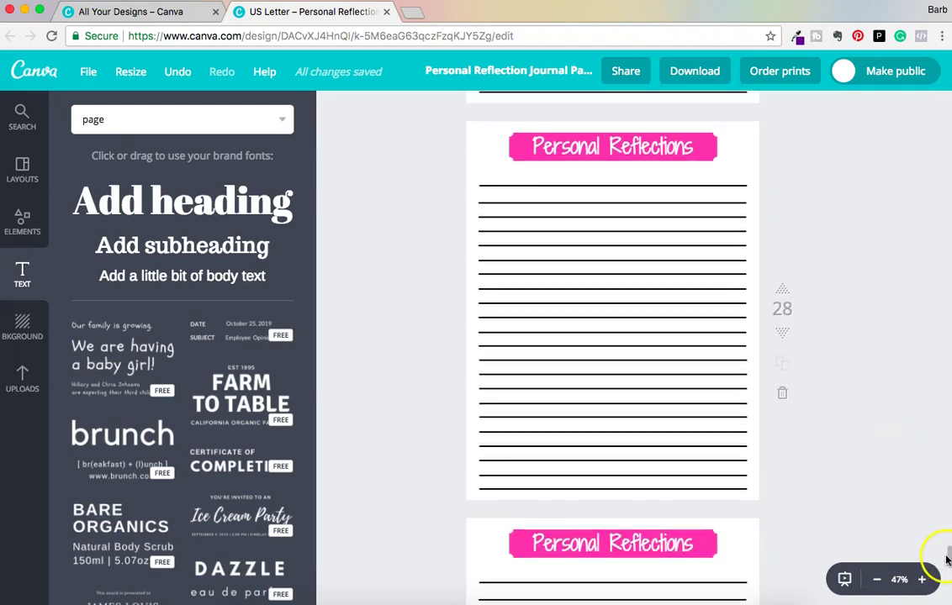
pyautogui.moveTo(948, 559); pyautogui.dragTo(937, 99)
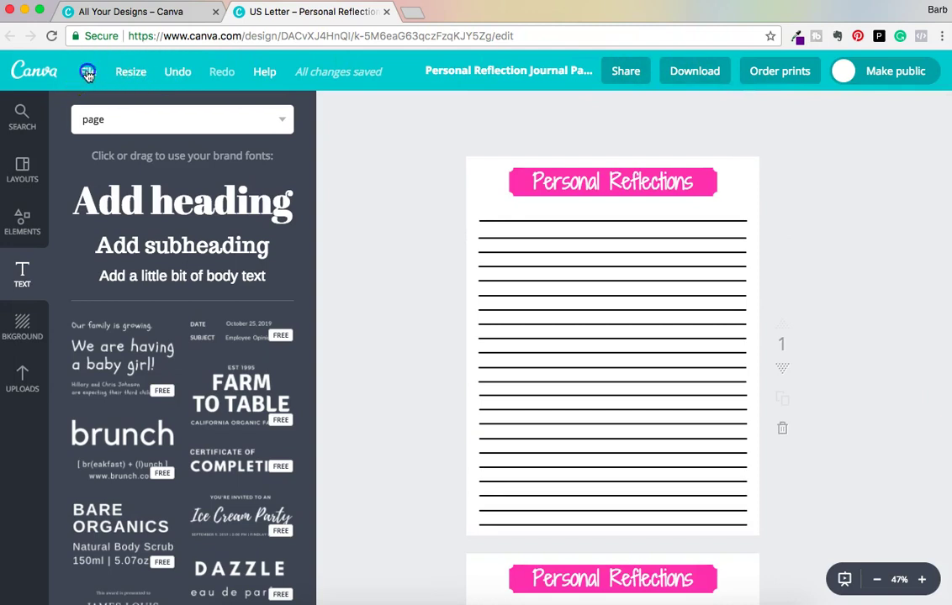
pyautogui.click(87, 73)
pyautogui.click(91, 229)
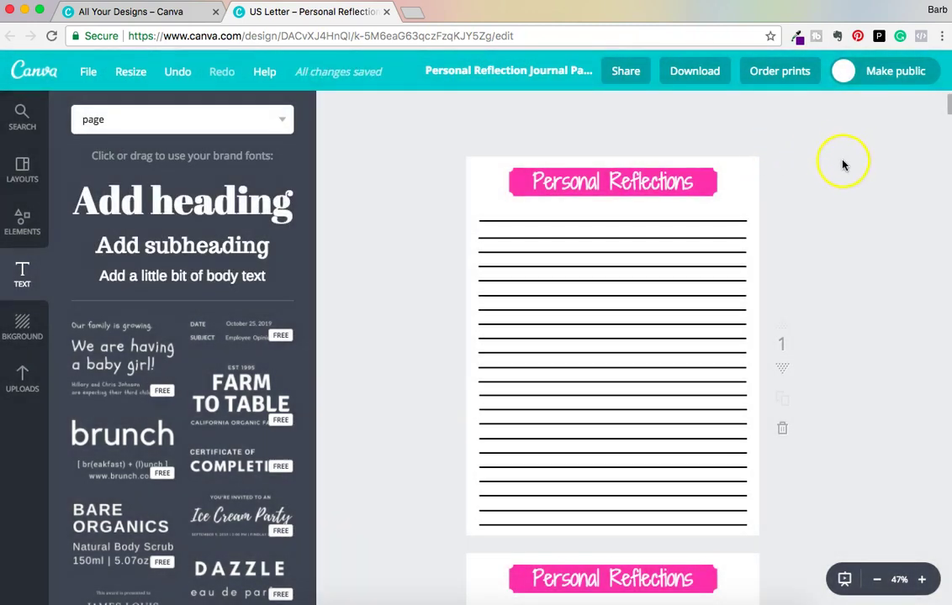
pyautogui.click(708, 76)
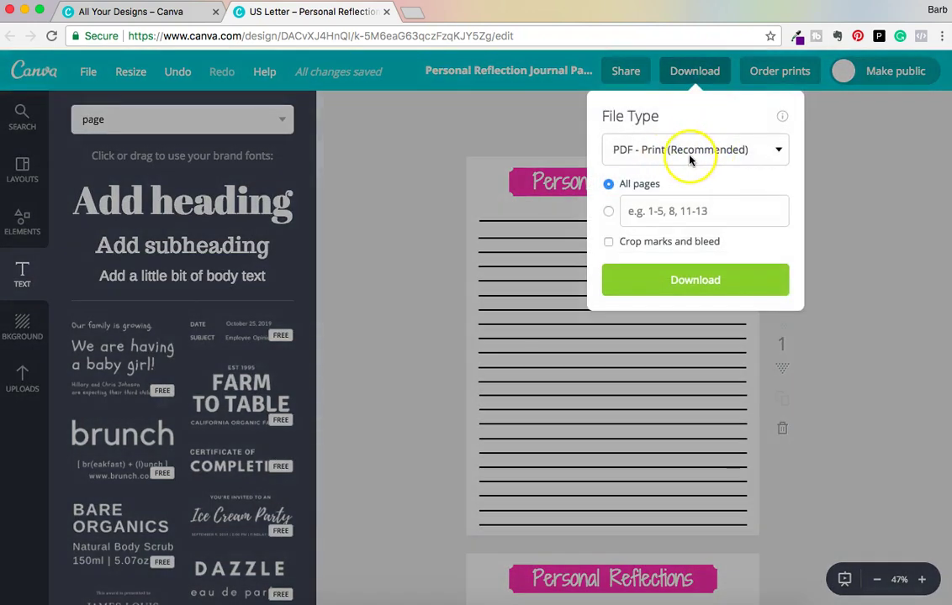
pyautogui.click(699, 280)
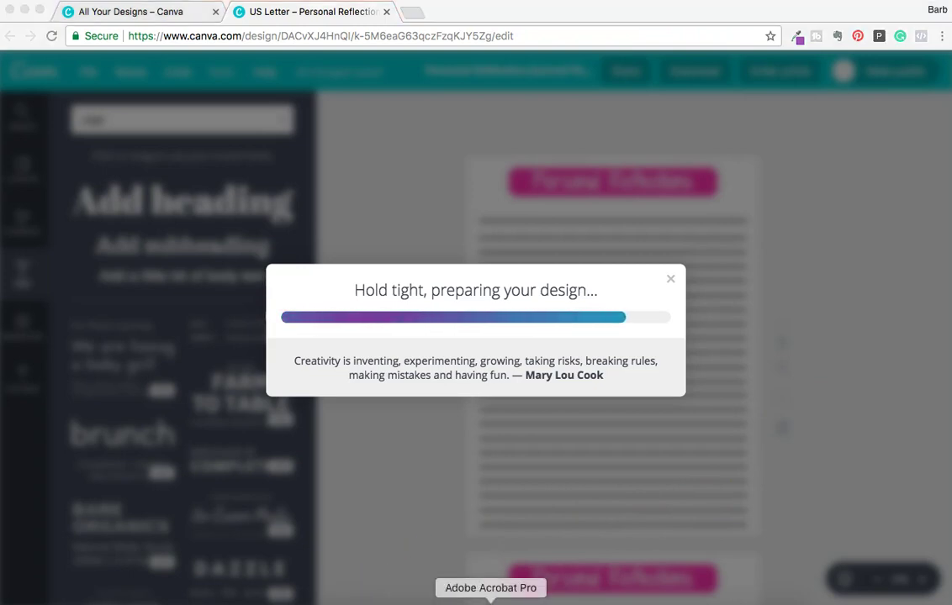
# - In Adobe Acrobat Pro, open "Personal Reflection Journal Pages.pdf" from the Downloads folder and fit one full page in the window
pyautogui.click(82, 0)
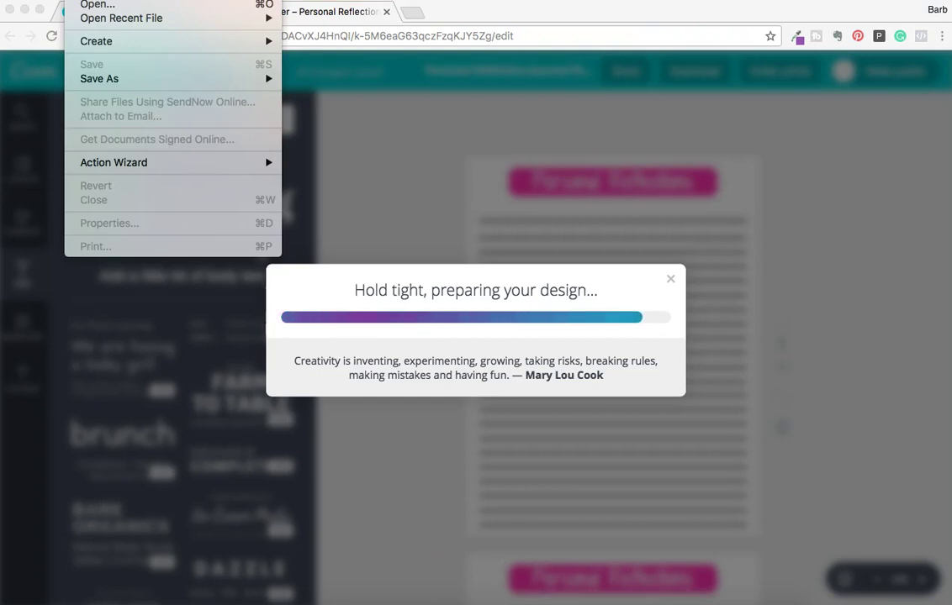
pyautogui.click(95, 10)
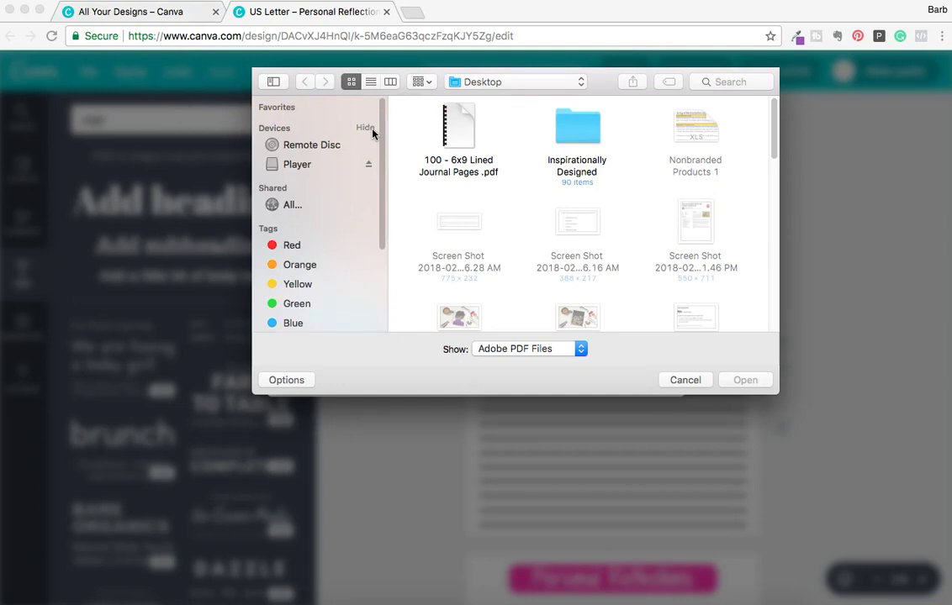
pyautogui.click(570, 84)
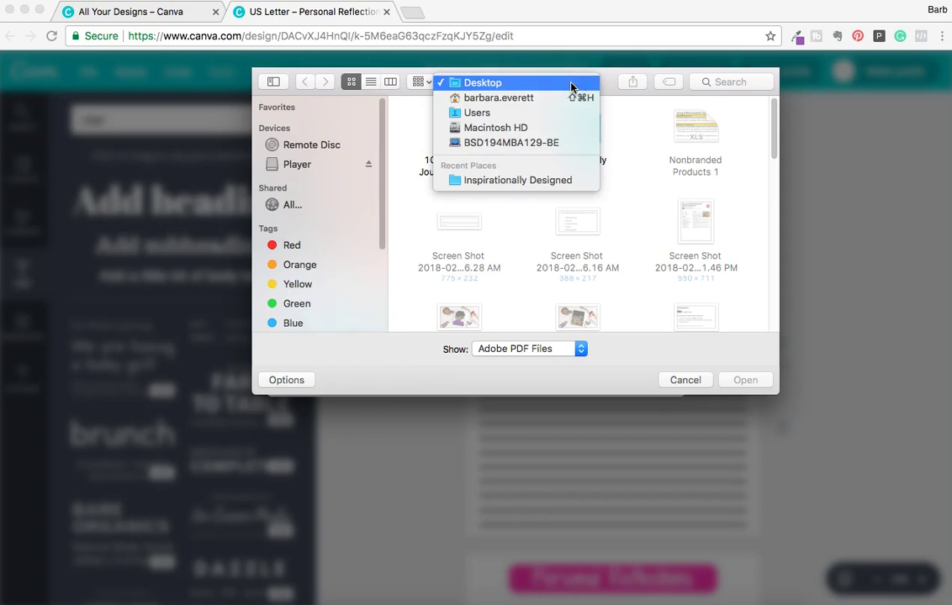
pyautogui.click(569, 98)
pyautogui.click(566, 85)
pyautogui.click(562, 82)
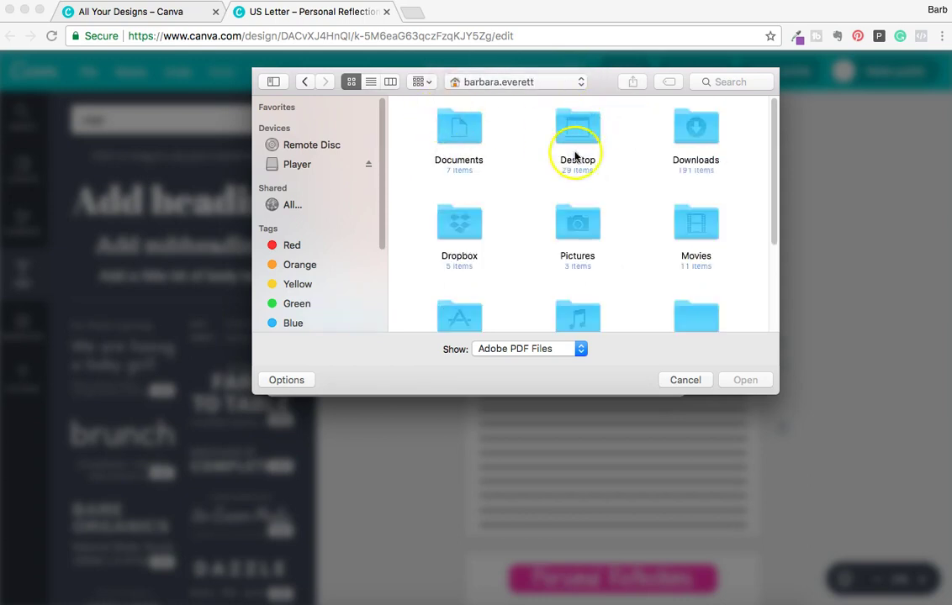
pyautogui.doubleClick(696, 130)
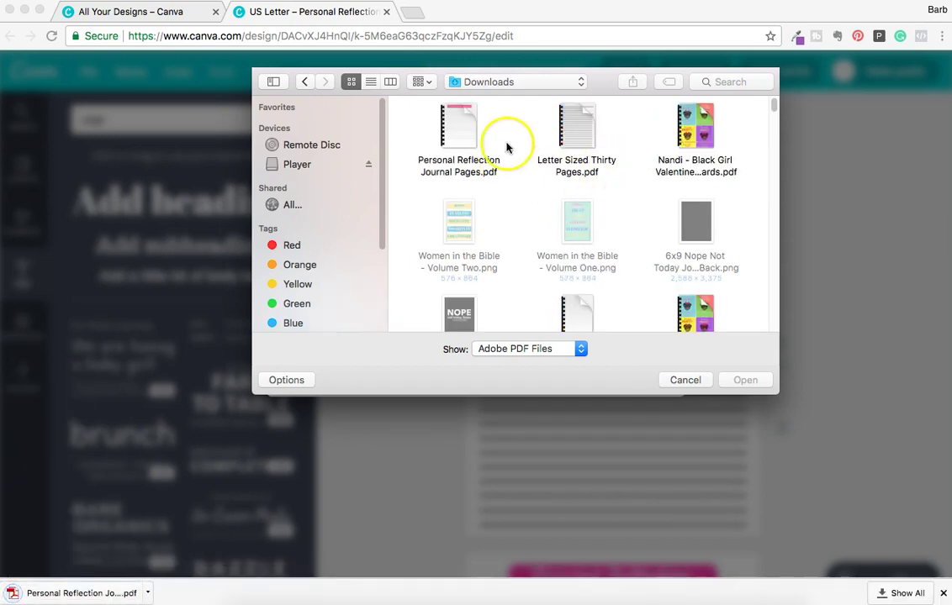
pyautogui.click(461, 126)
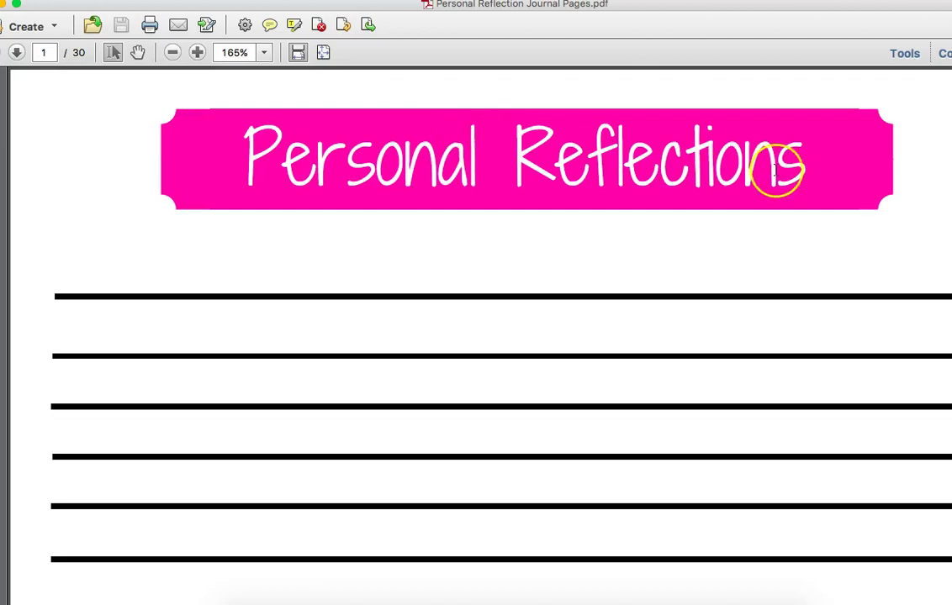
pyautogui.click(323, 52)
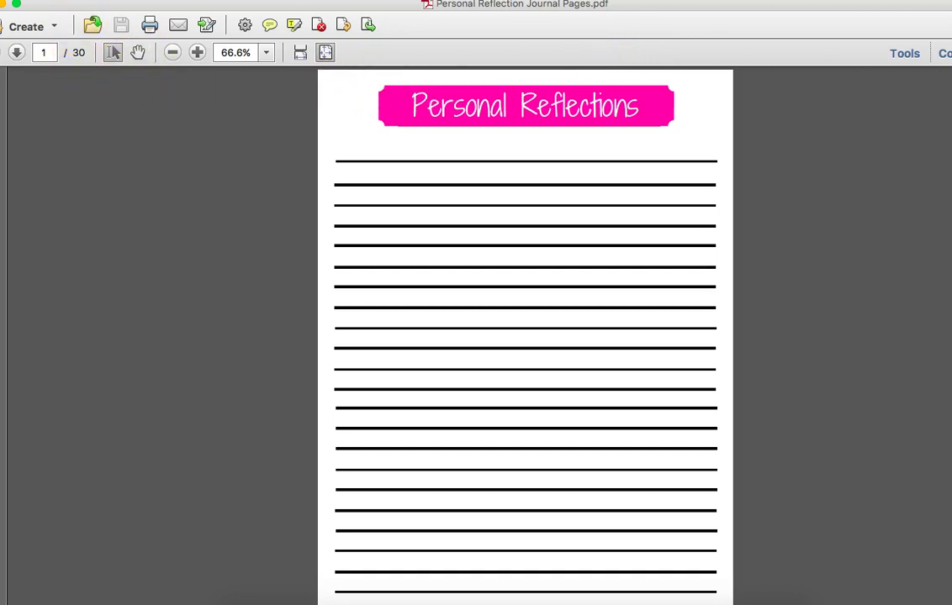
# - Save a PDF copy named "Personal Reflection 100 Journal Pages" to the Desktop
pyautogui.click(84, 0)
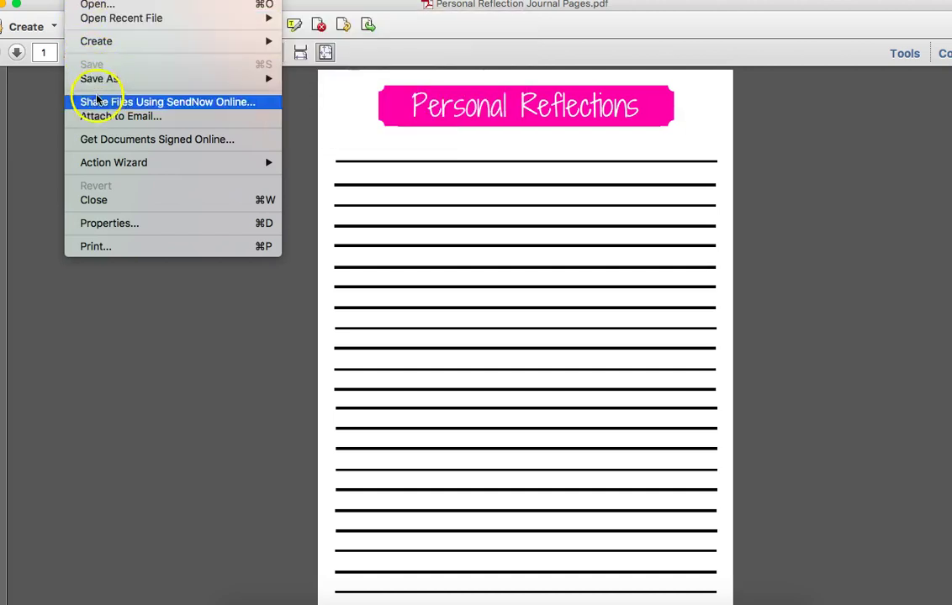
pyautogui.moveTo(93, 78)
pyautogui.click(347, 82)
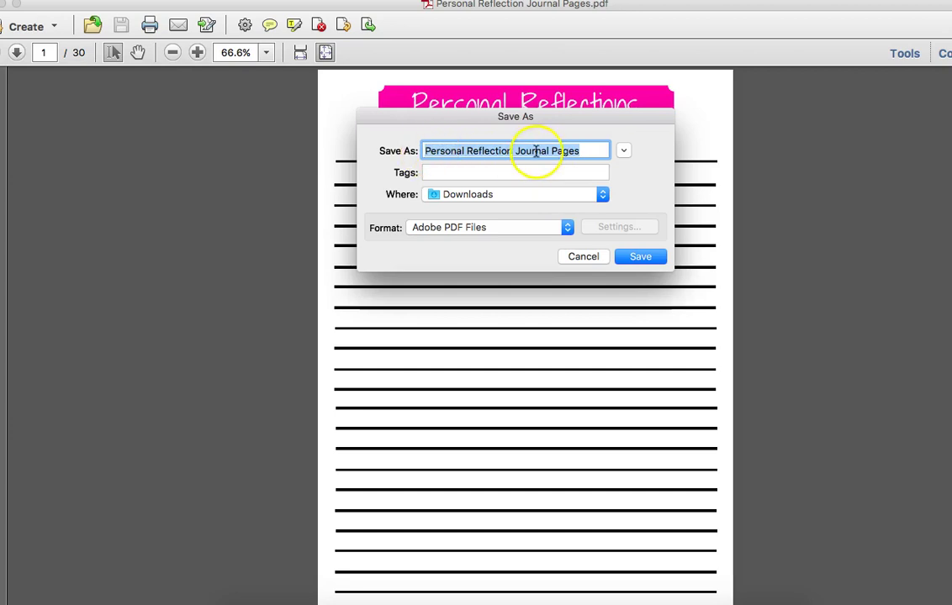
pyautogui.click(551, 151)
pyautogui.click(515, 152)
pyautogui.write('100')
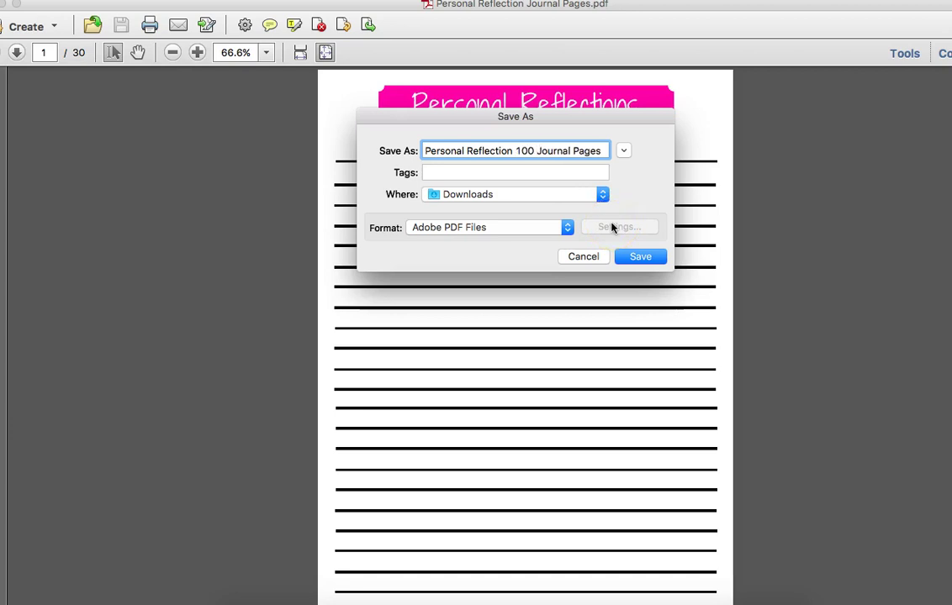
pyautogui.click(463, 196)
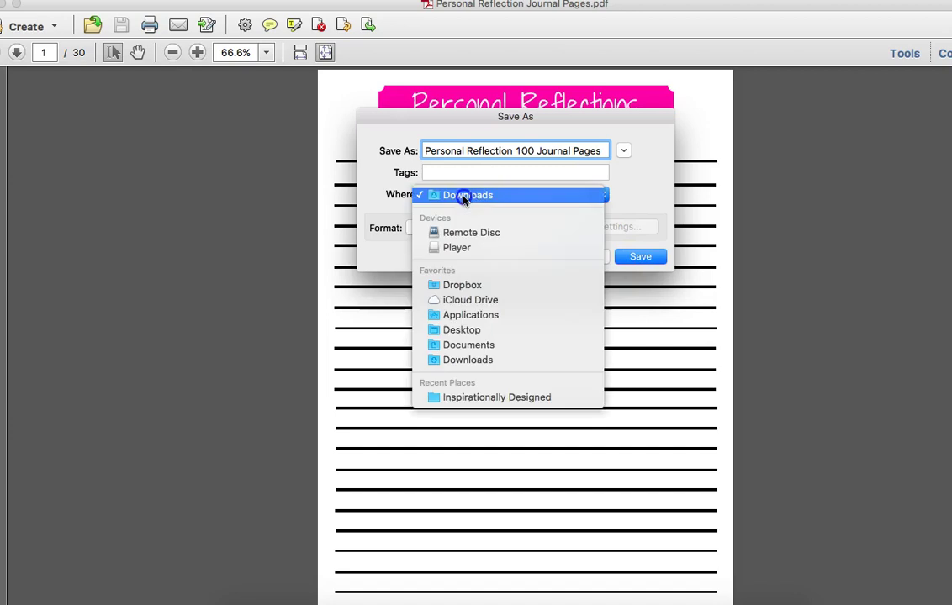
pyautogui.click(473, 331)
pyautogui.click(638, 258)
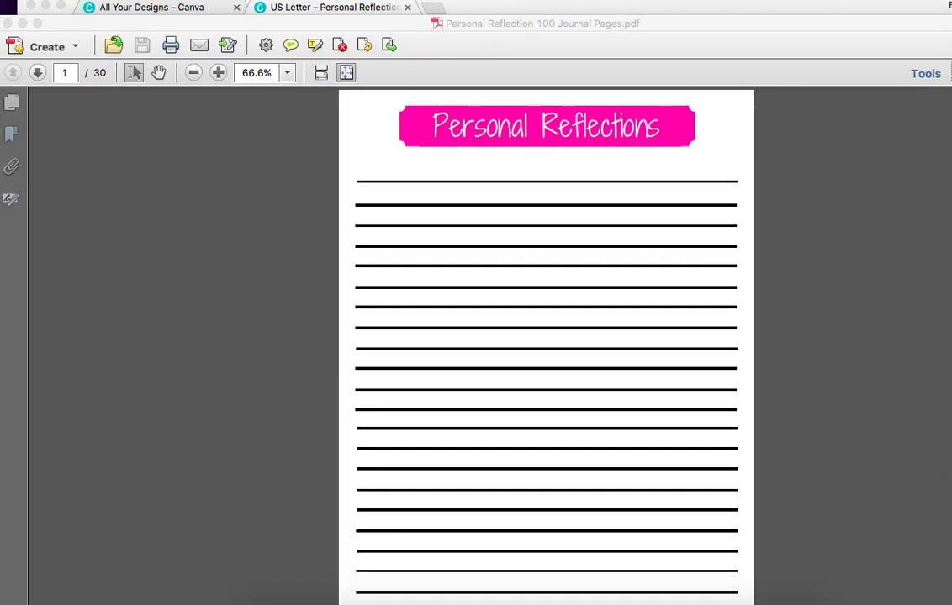
# - Try to insert the pages of "Personal Reflection 100 Journal Pages.pdf" from the Desktop into the open document
pyautogui.click(12, 103)
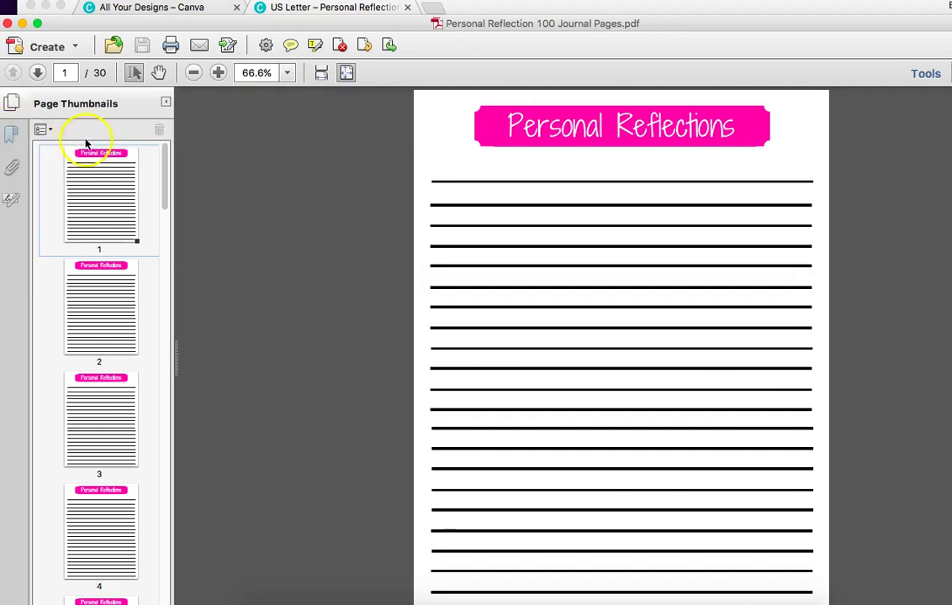
pyautogui.click(43, 131)
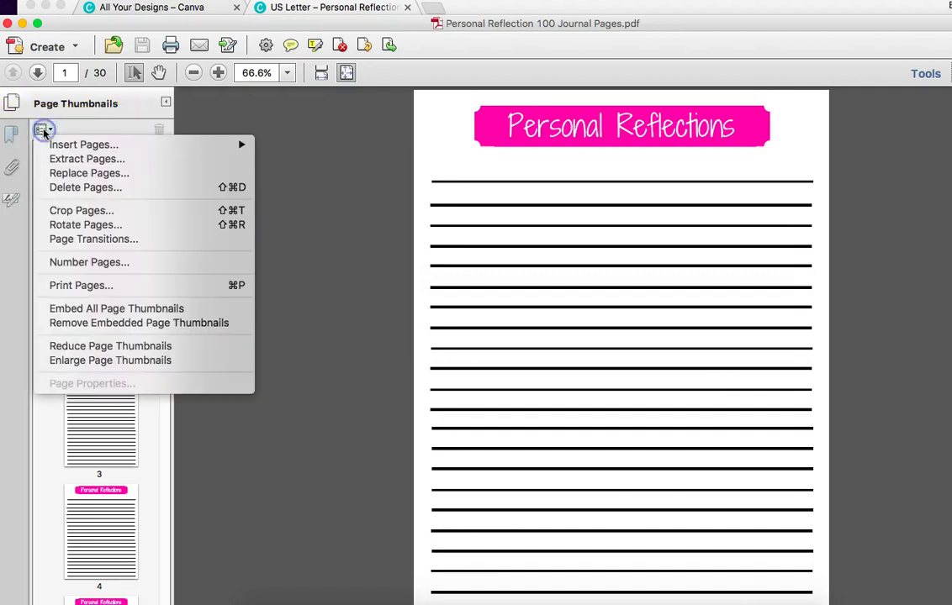
pyautogui.moveTo(43, 143)
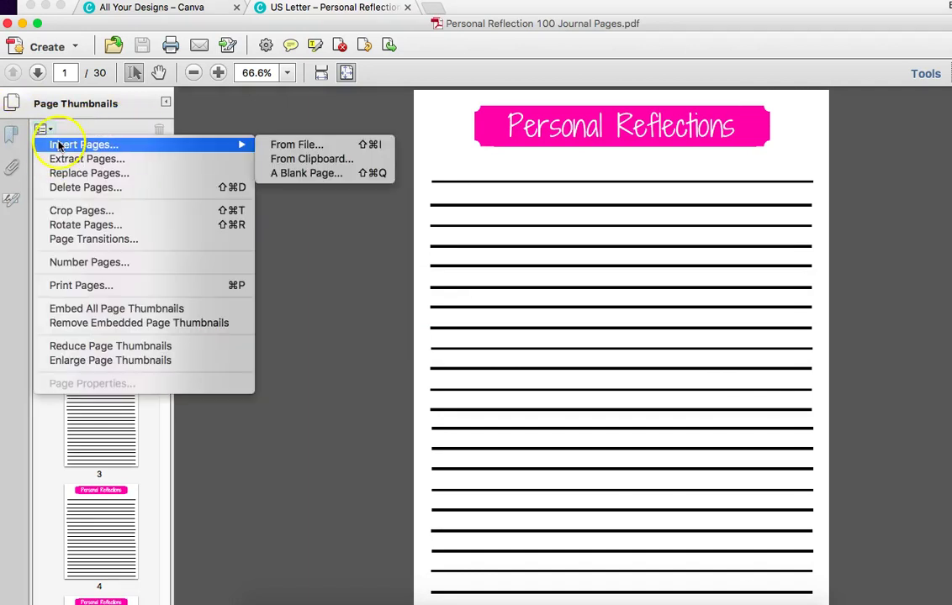
pyautogui.click(299, 145)
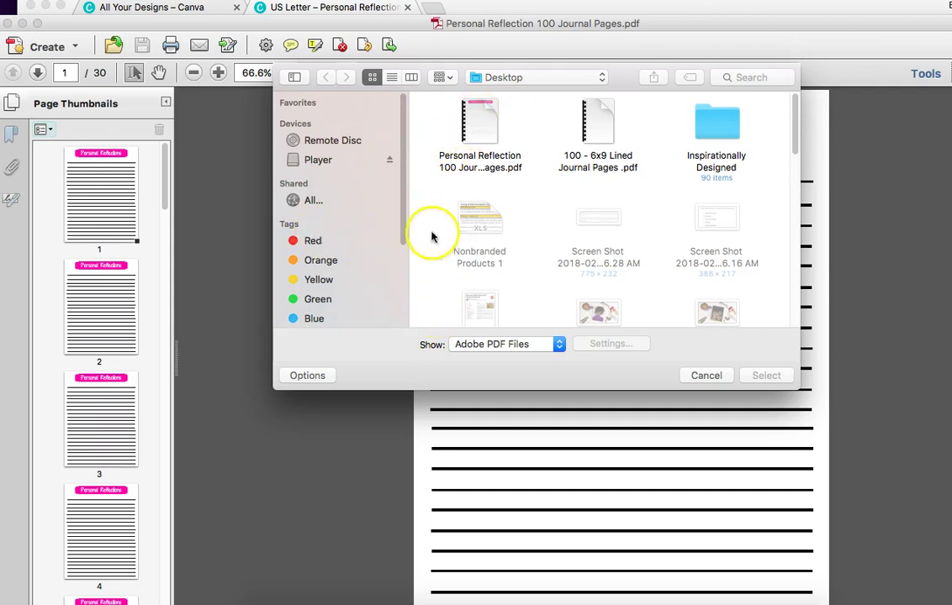
pyautogui.doubleClick(475, 168)
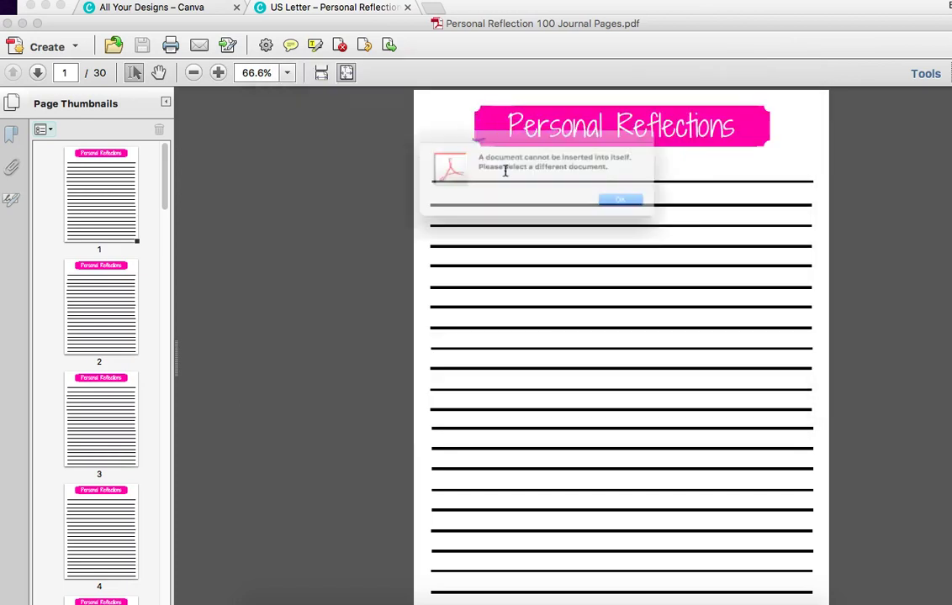
pyautogui.click(649, 207)
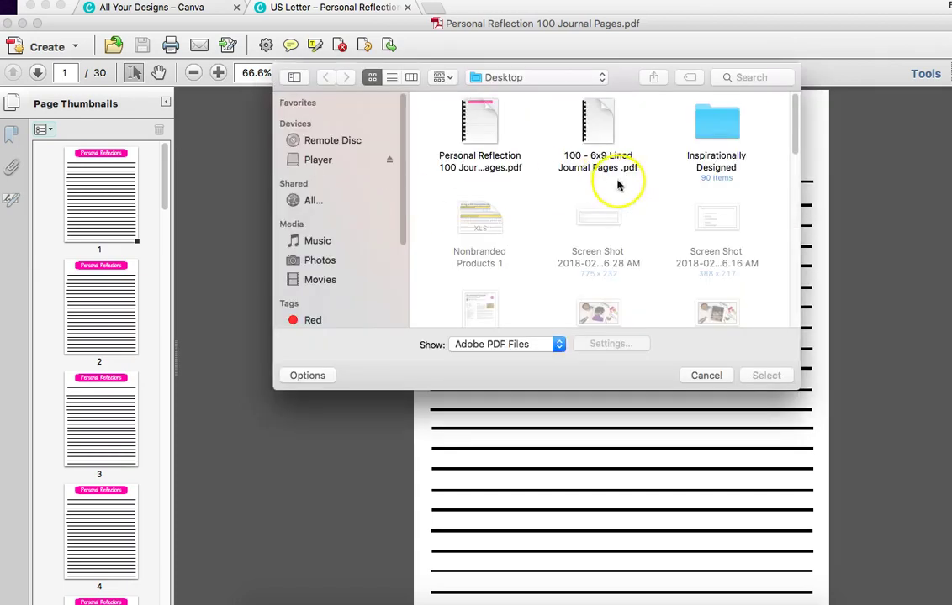
pyautogui.click(706, 375)
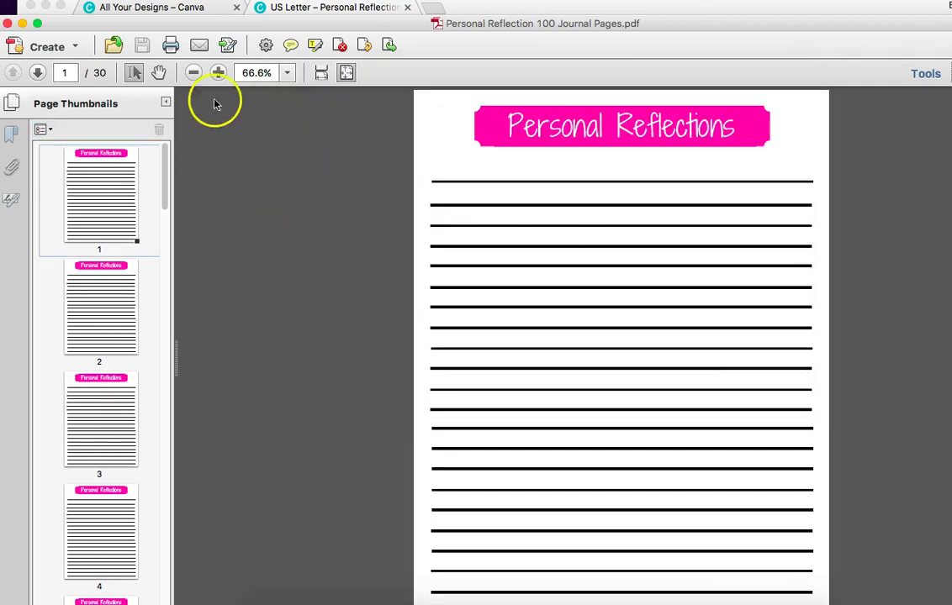
# - Save another PDF copy of the document to the Desktop, named "Personal Reflection 30 Journal Pages"
pyautogui.click(61, 47)
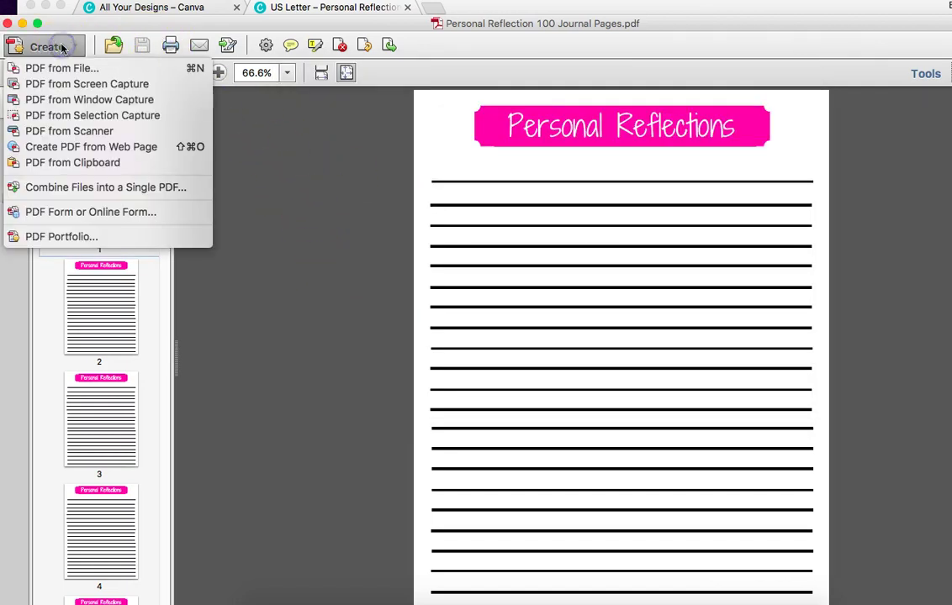
pyautogui.click(314, 101)
pyautogui.click(99, 1)
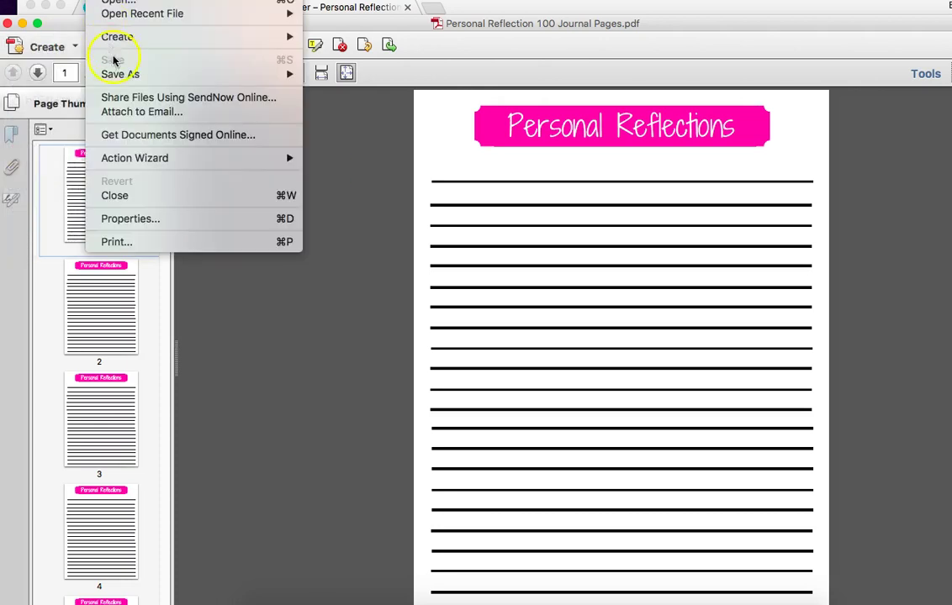
pyautogui.moveTo(155, 74)
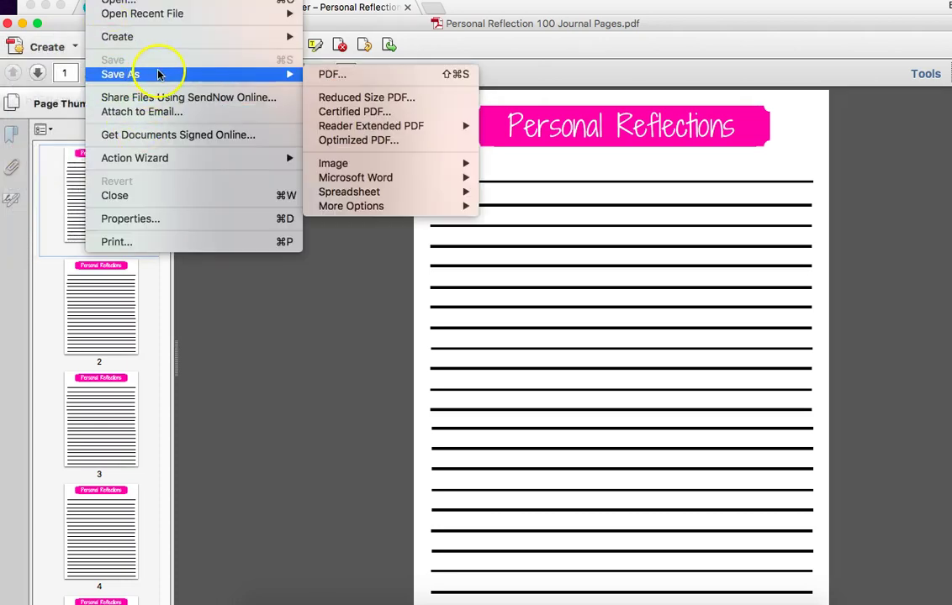
pyautogui.click(345, 76)
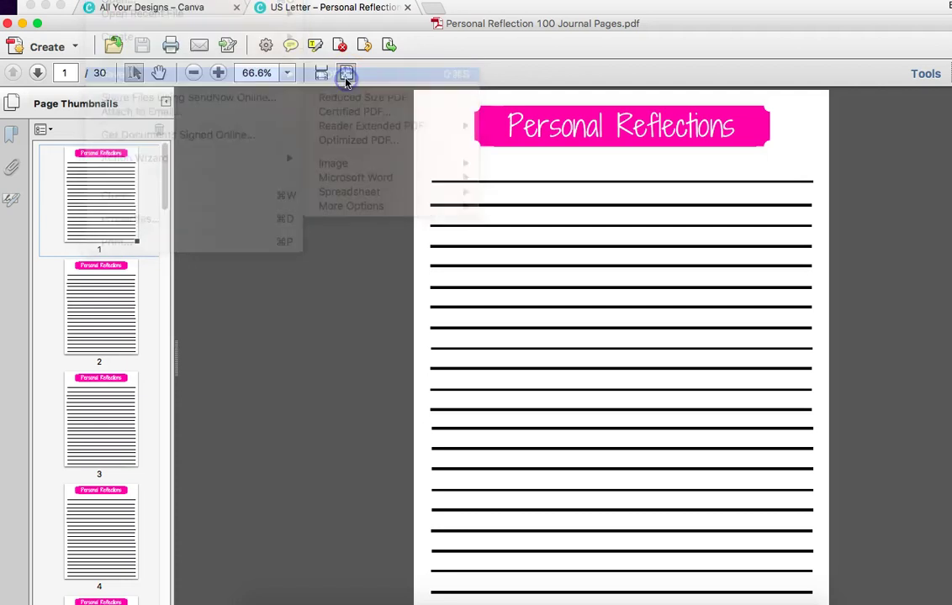
pyautogui.click(547, 146)
pyautogui.doubleClick(546, 147)
pyautogui.write('30 Journal Pages')
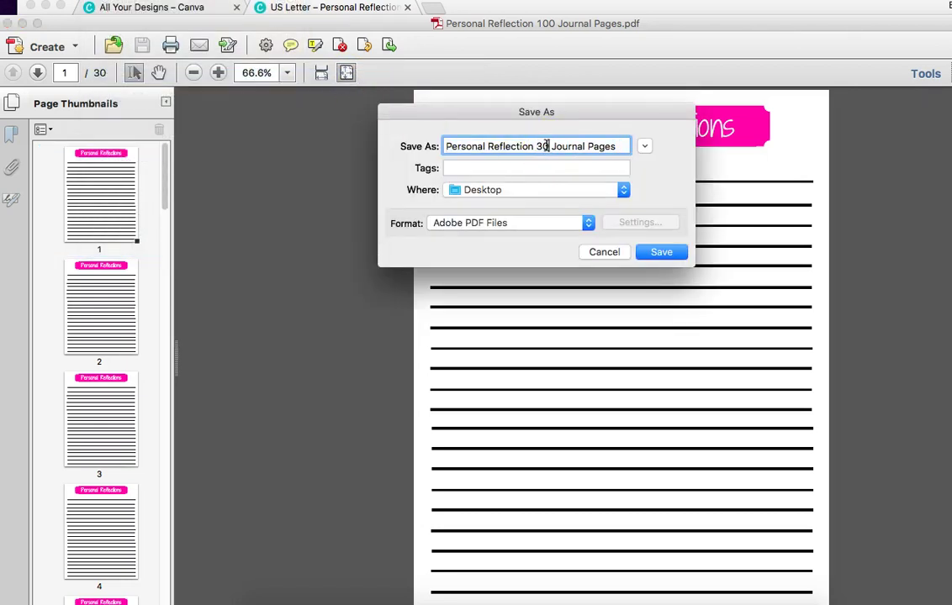
pyautogui.click(663, 252)
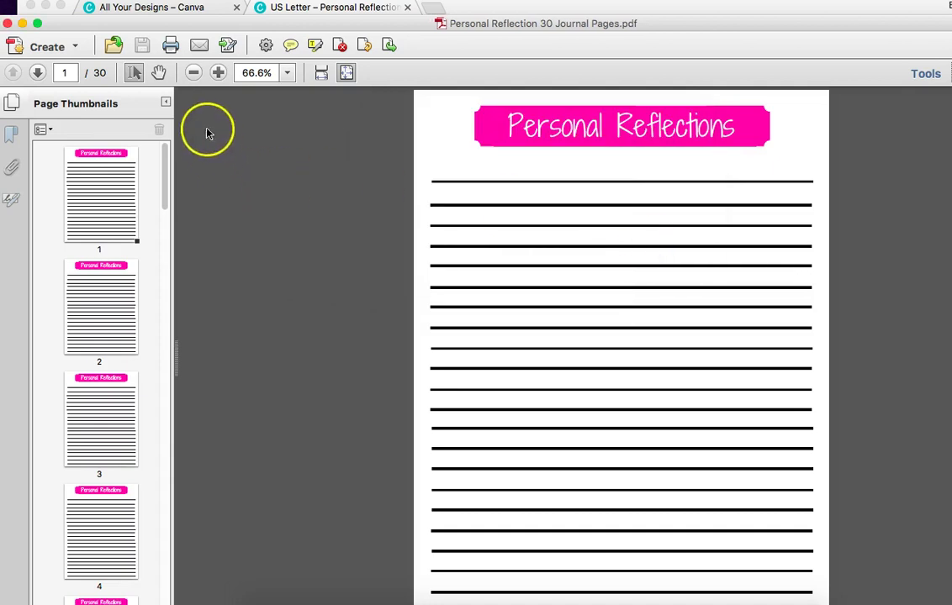
pyautogui.click(42, 130)
pyautogui.moveTo(104, 147)
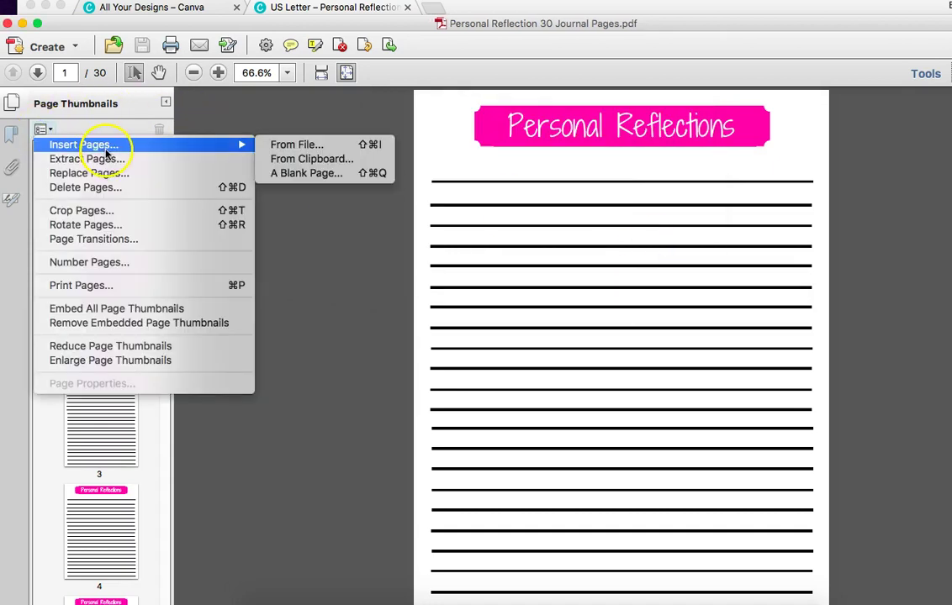
pyautogui.click(296, 145)
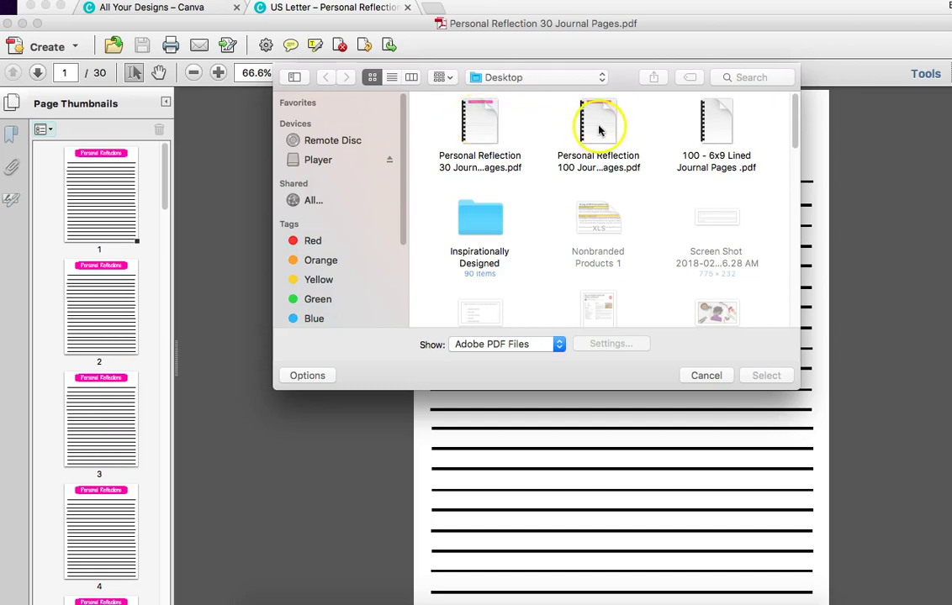
pyautogui.click(725, 380)
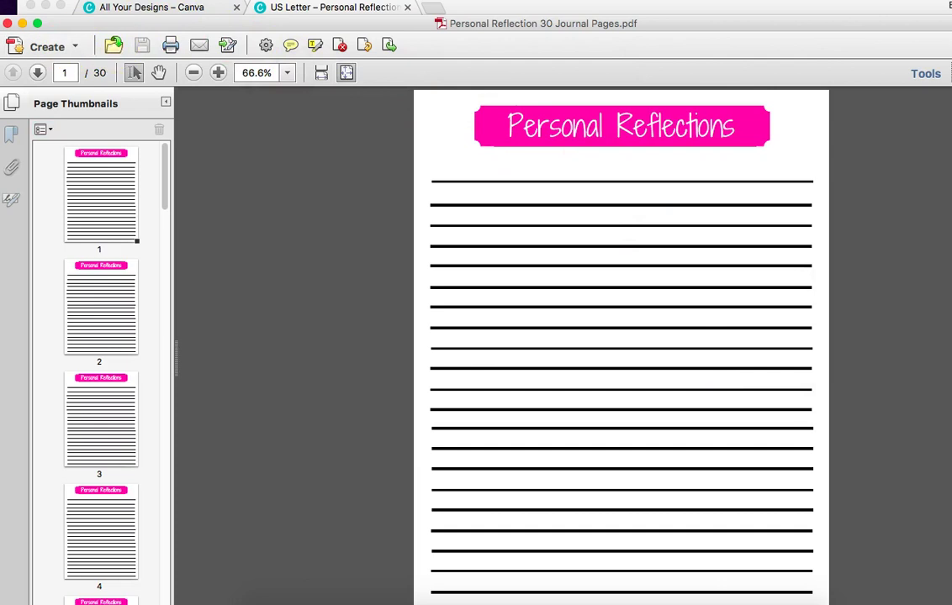
# - Reopen the recent file "Personal Reflection 100 Journal Pages.pdf" and fit one full page in the window
pyautogui.click(117, 2)
pyautogui.moveTo(123, 17)
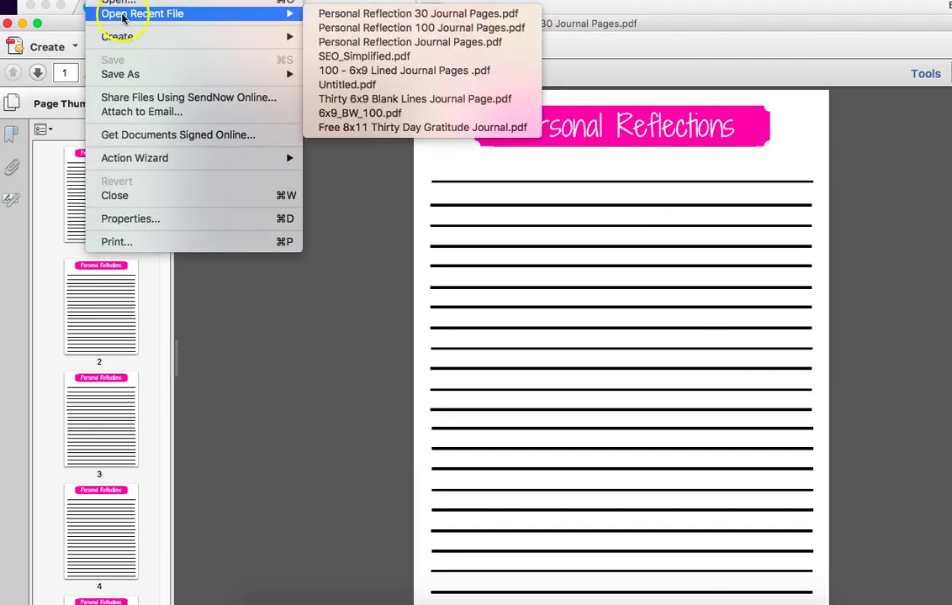
pyautogui.click(374, 28)
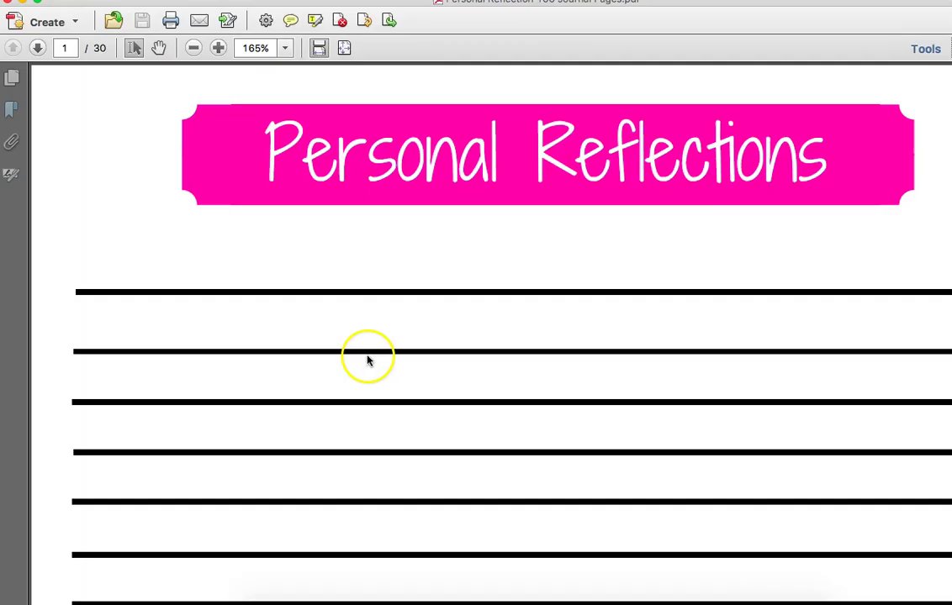
pyautogui.click(344, 48)
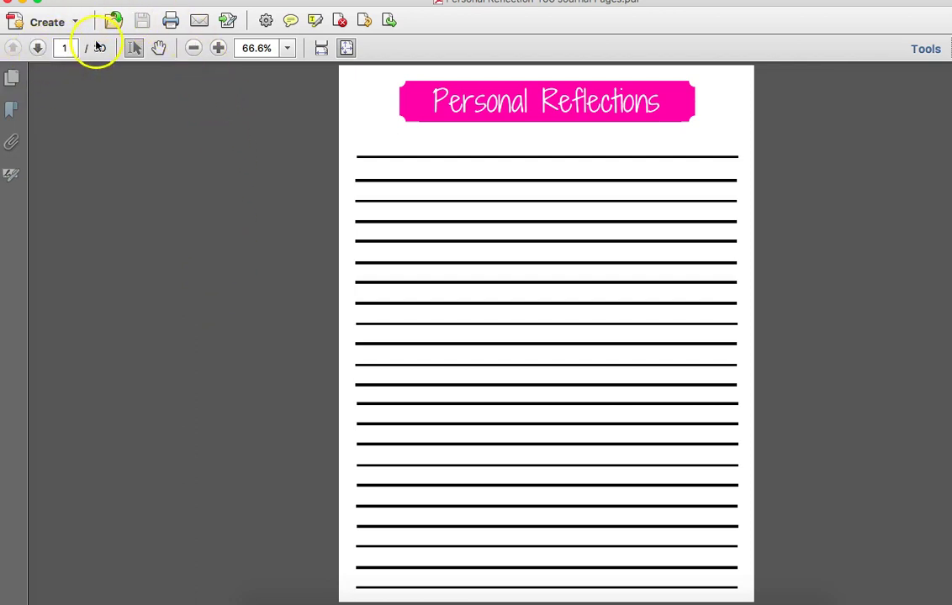
# - Show the page thumbnails and insert "Personal Reflection 30 Journal Pages.pdf" from the Desktop after the last page
pyautogui.click(21, 77)
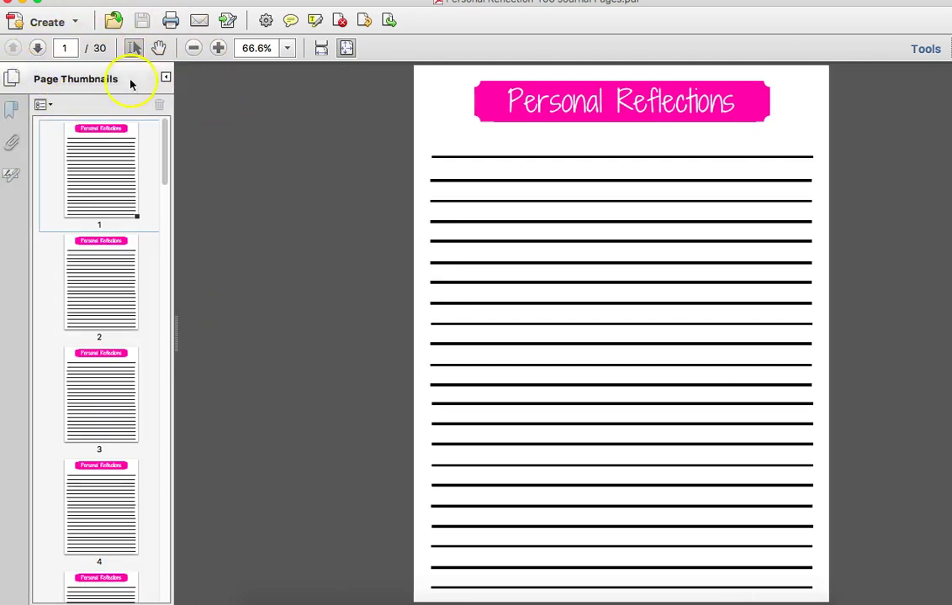
pyautogui.click(45, 105)
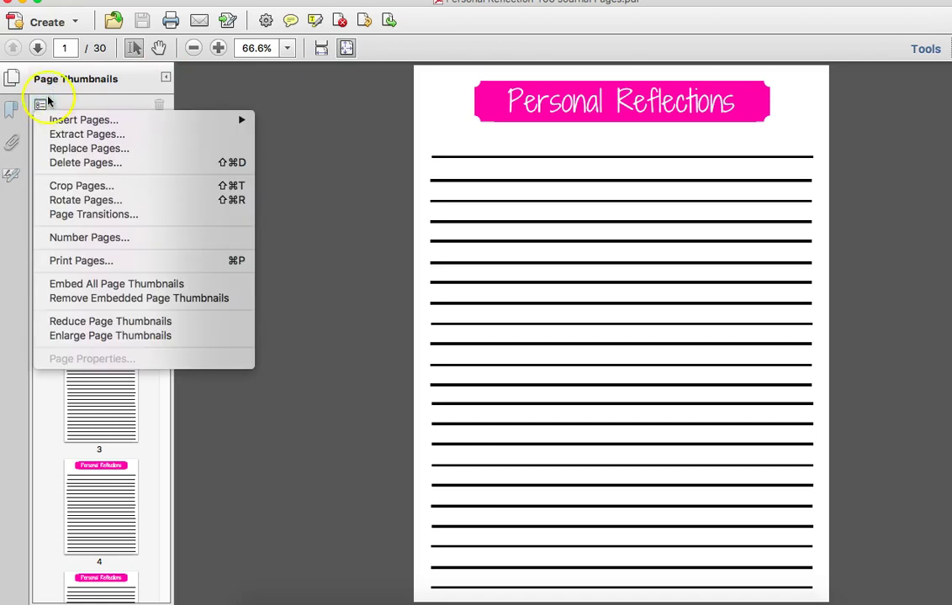
pyautogui.moveTo(56, 119)
pyautogui.click(306, 122)
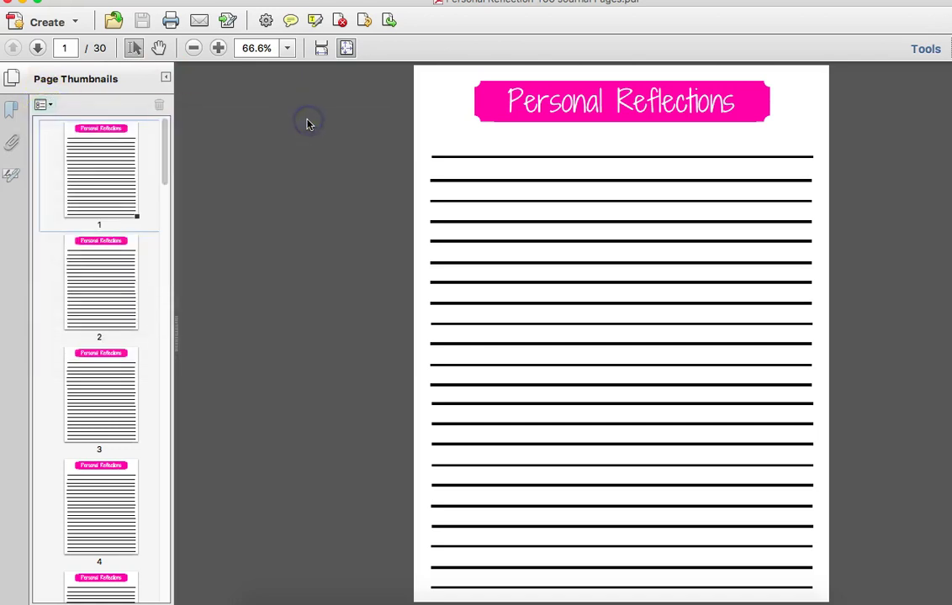
pyautogui.click(475, 122)
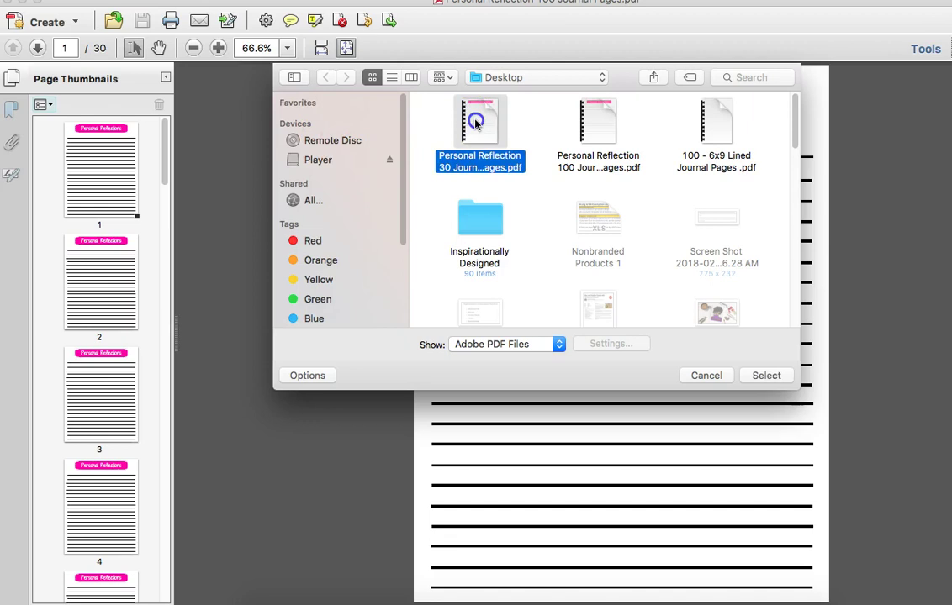
pyautogui.doubleClick(475, 122)
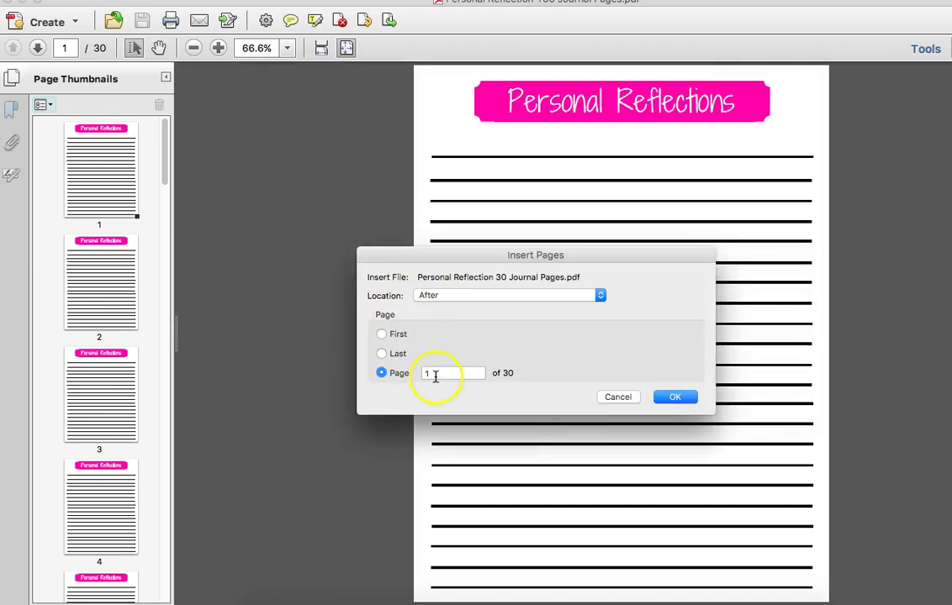
pyautogui.click(381, 355)
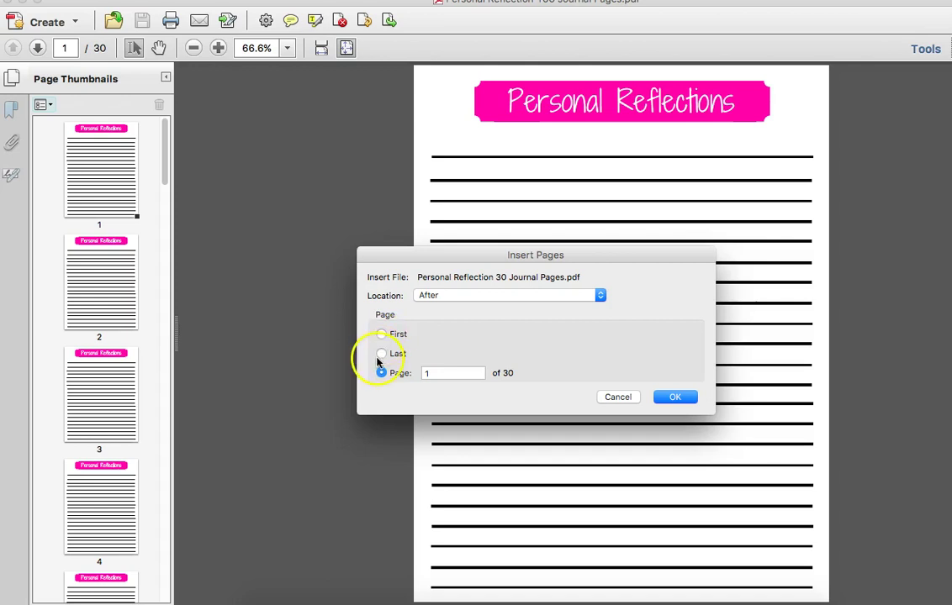
pyautogui.click(685, 399)
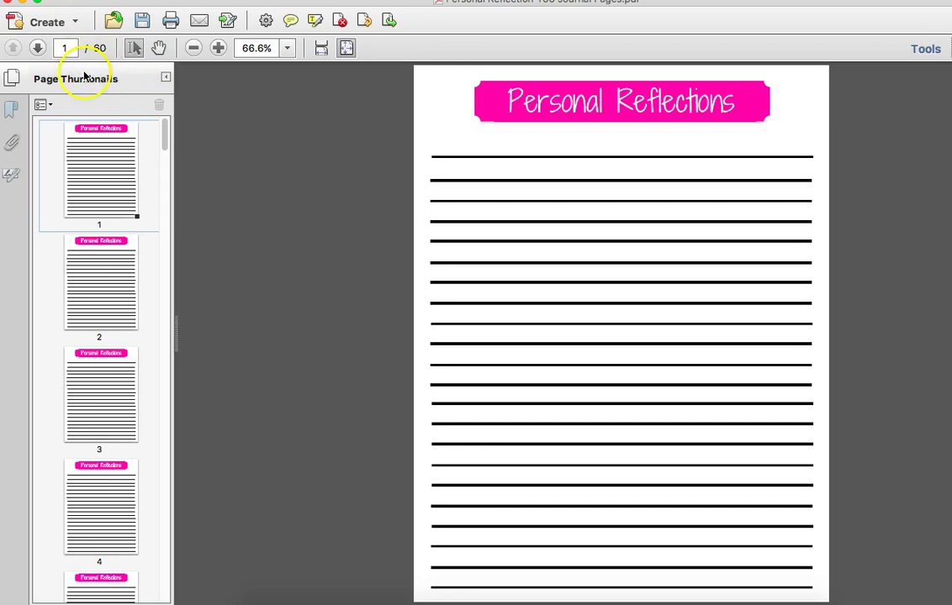
# - Insert "Personal Reflection 30 Journal Pages.pdf" a second time, again after the last page
pyautogui.click(46, 105)
pyautogui.moveTo(50, 124)
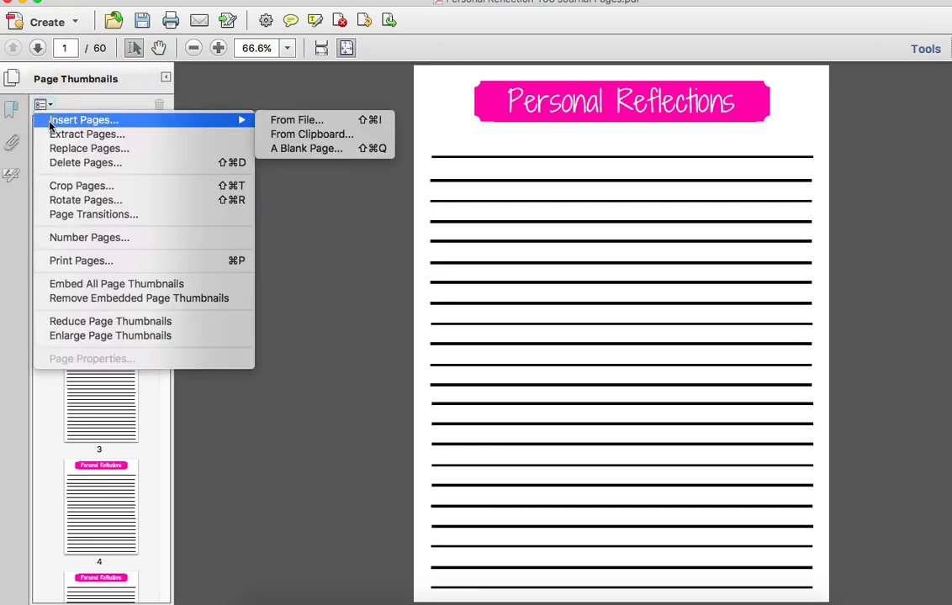
pyautogui.click(284, 119)
pyautogui.doubleClick(441, 149)
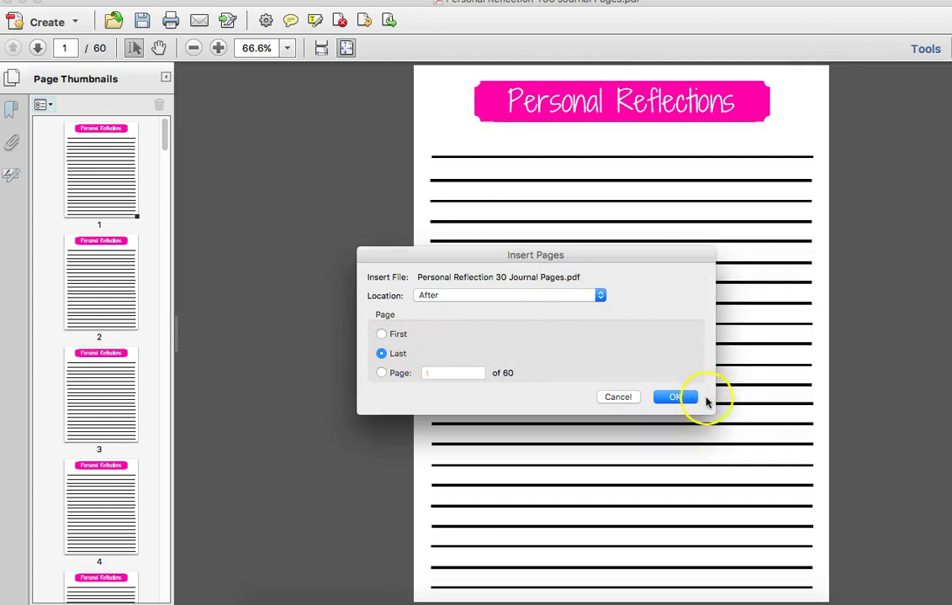
pyautogui.click(679, 397)
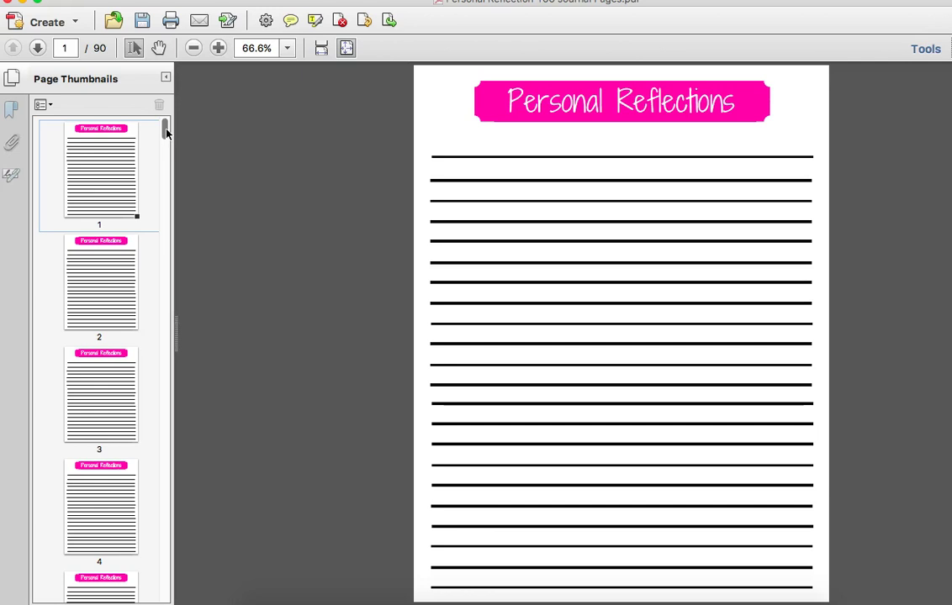
# - Insert "Personal Reflection 30 Journal Pages.pdf" a third time at the end of the document
pyautogui.click(42, 104)
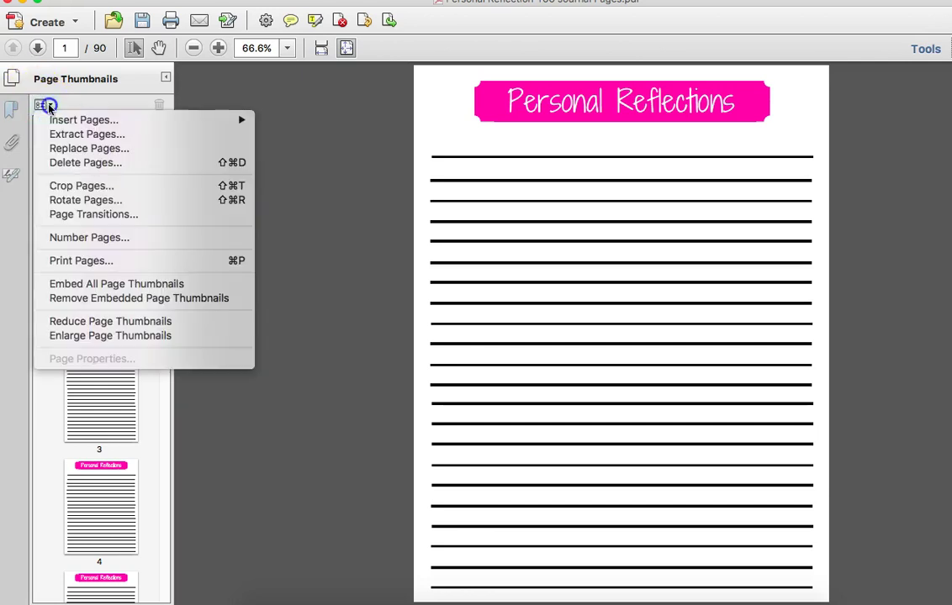
pyautogui.moveTo(233, 119)
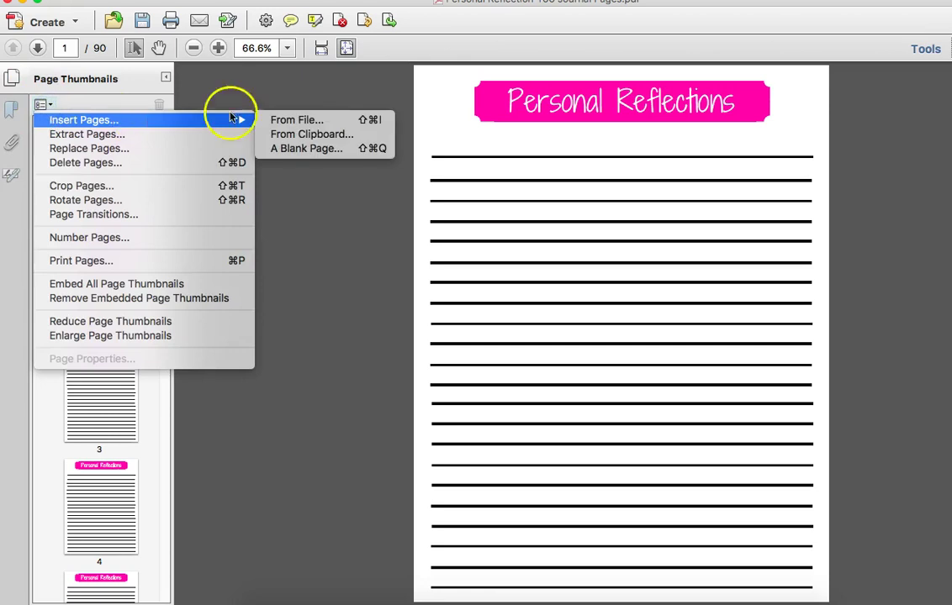
pyautogui.click(304, 121)
pyautogui.doubleClick(437, 148)
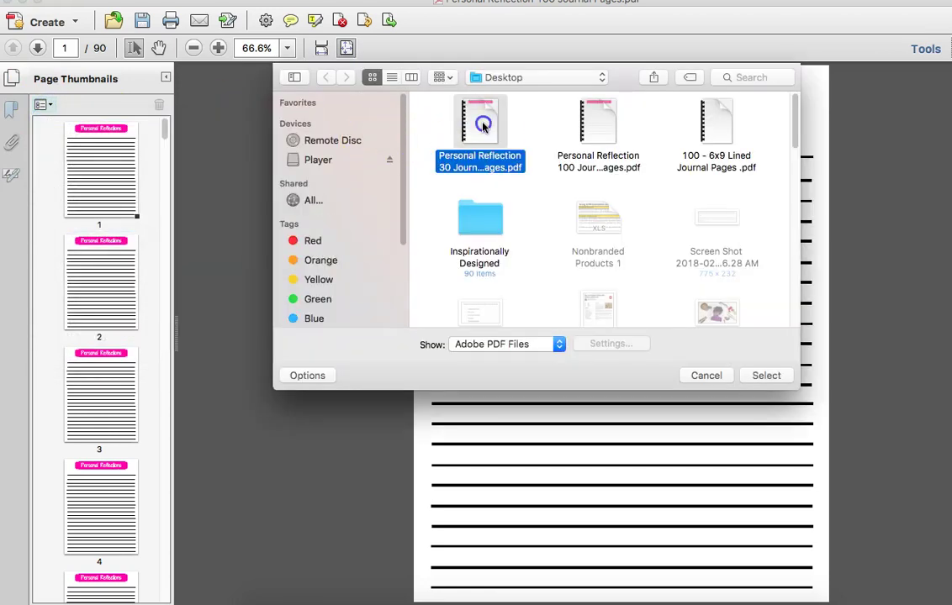
pyautogui.click(676, 397)
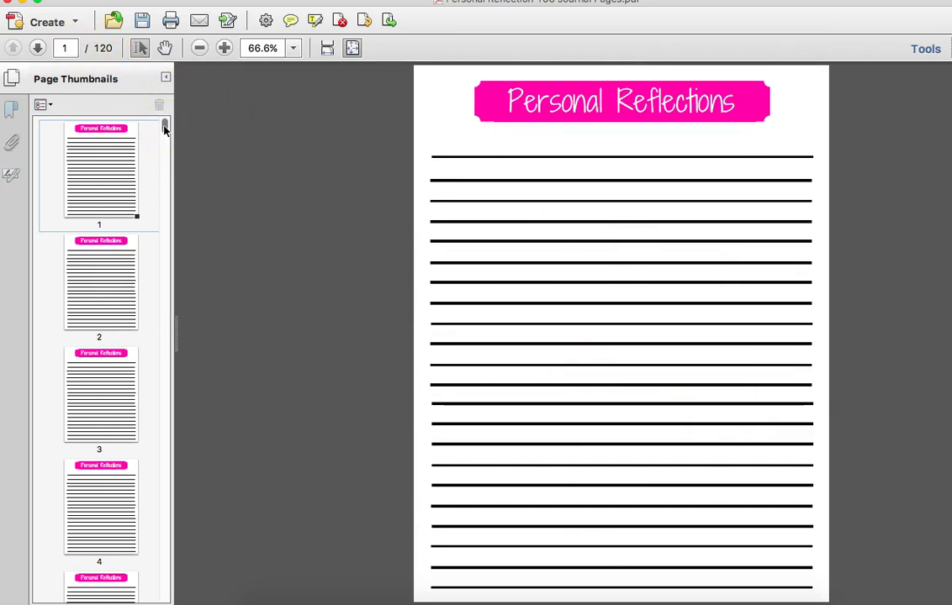
# - Delete pages 101 through 120 from the document
pyautogui.moveTo(165, 128); pyautogui.dragTo(185, 602)
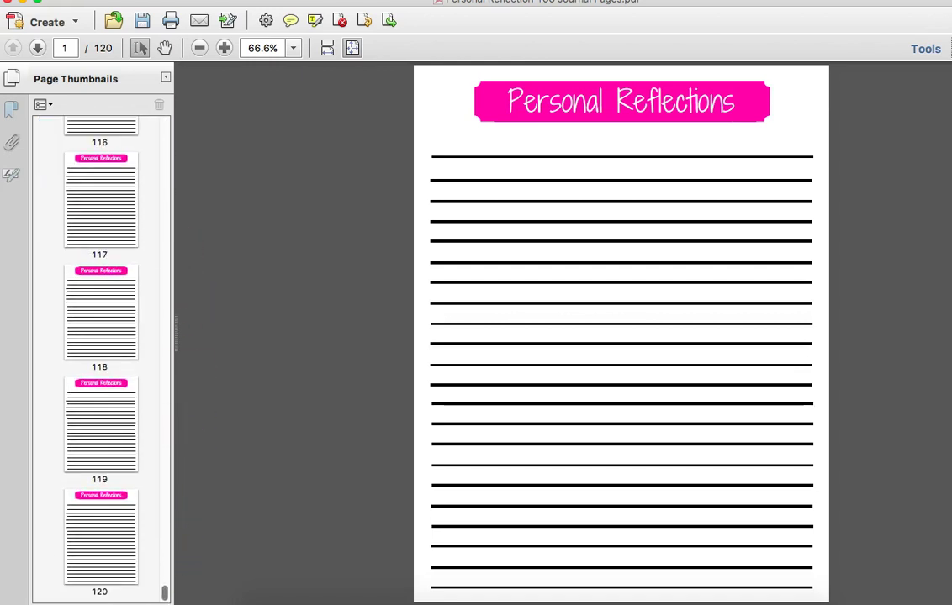
pyautogui.click(96, 557)
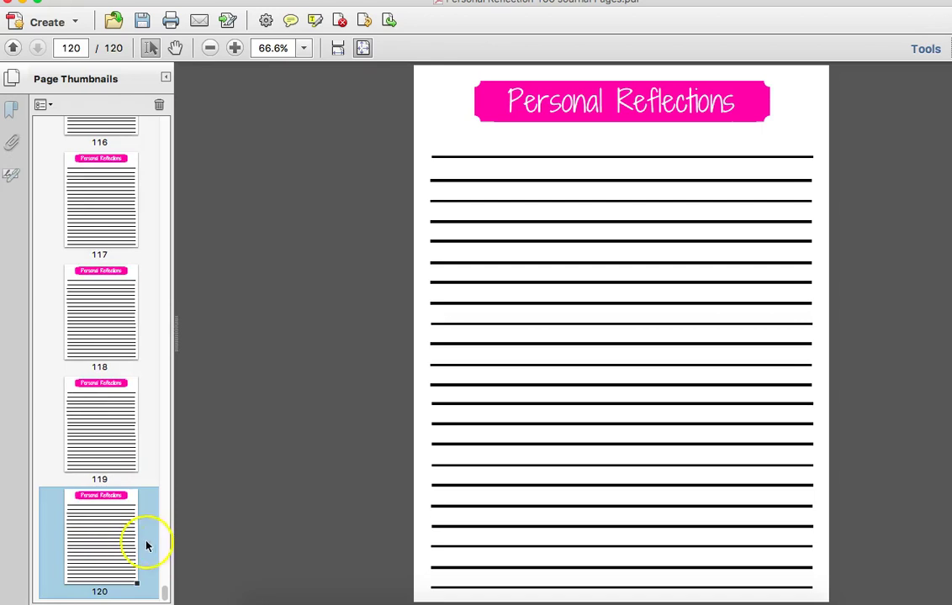
pyautogui.moveTo(164, 578); pyautogui.dragTo(162, 523)
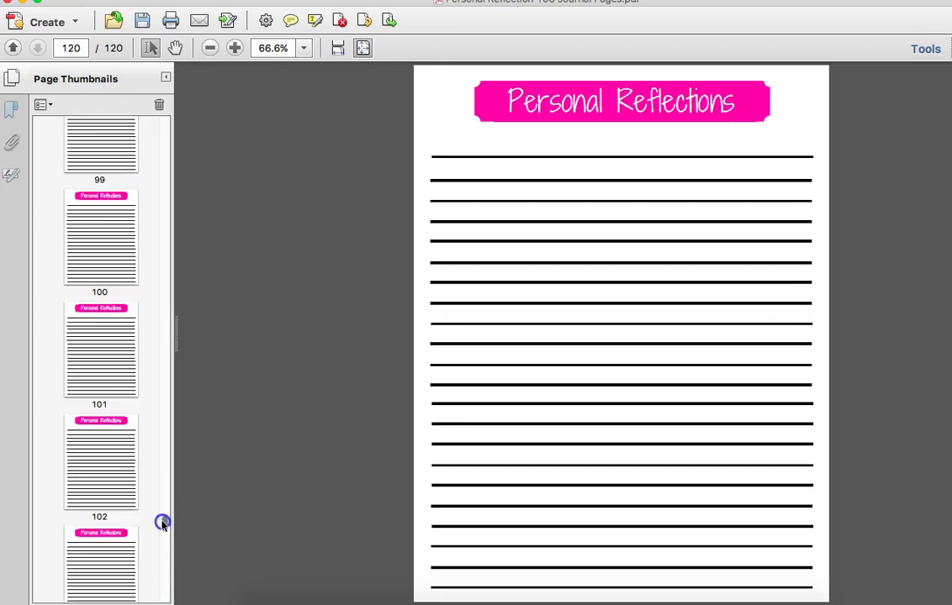
pyautogui.keyDown('shift'); pyautogui.click(111, 342); pyautogui.keyUp('shift')
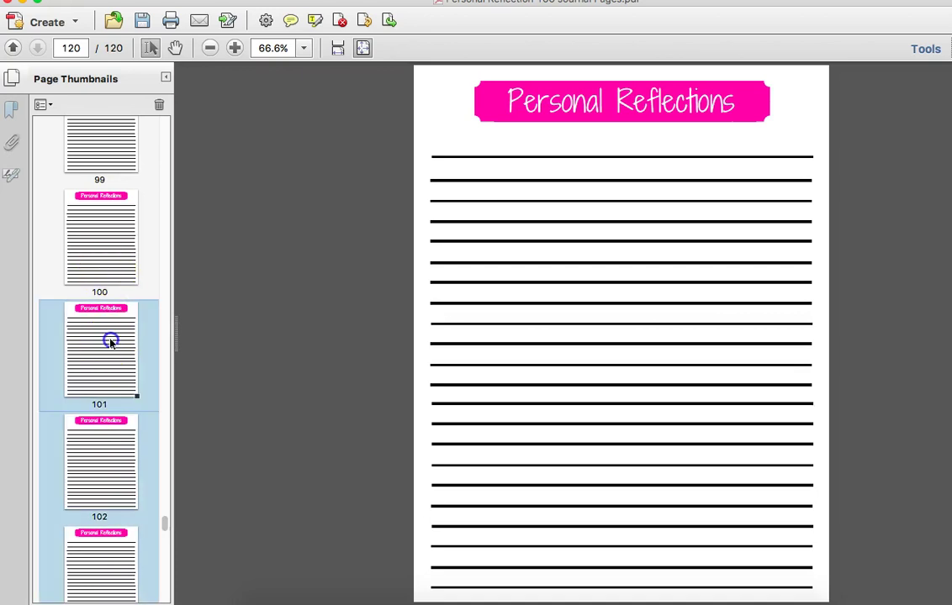
pyautogui.click(159, 105)
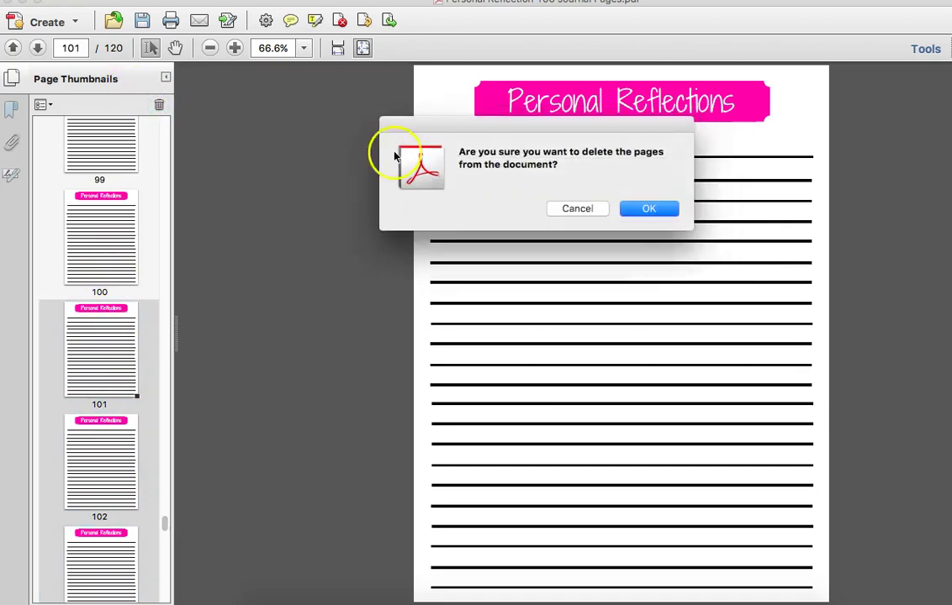
pyautogui.click(648, 207)
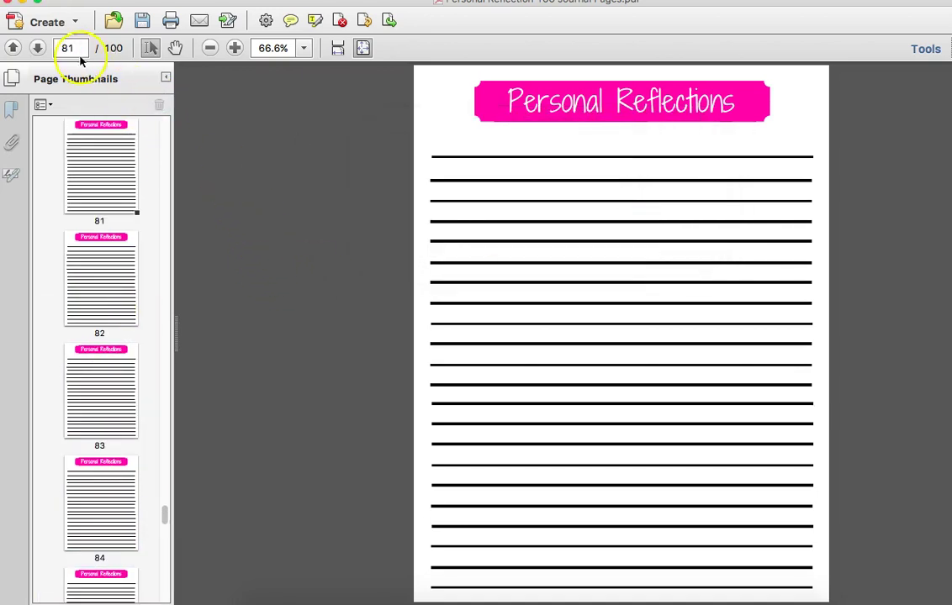
# - Save the document as the PDF "Personal Reflection 100 Journal Pages" on the Desktop, replacing the existing file
pyautogui.moveTo(165, 513); pyautogui.dragTo(151, 68)
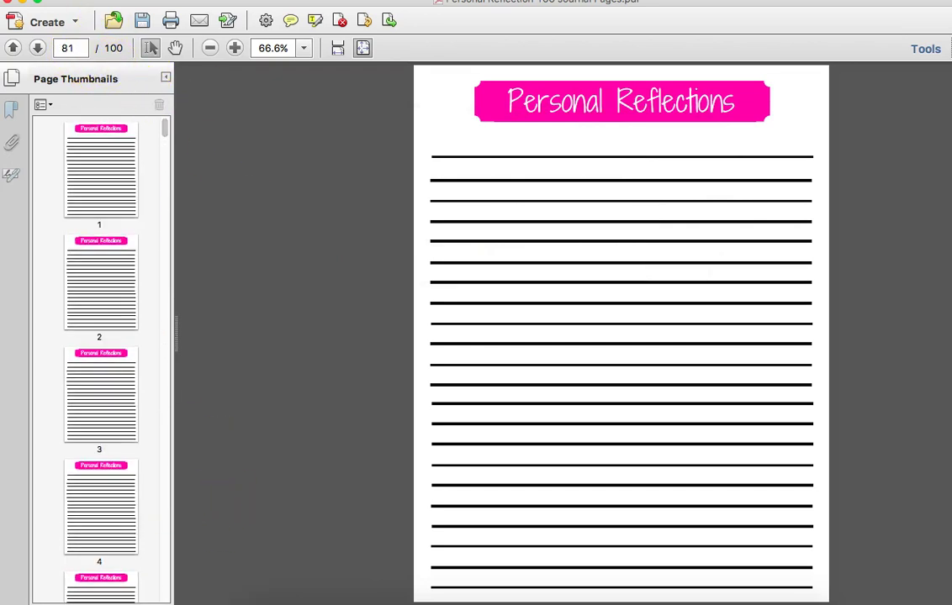
pyautogui.click(105, 5)
pyautogui.moveTo(131, 78)
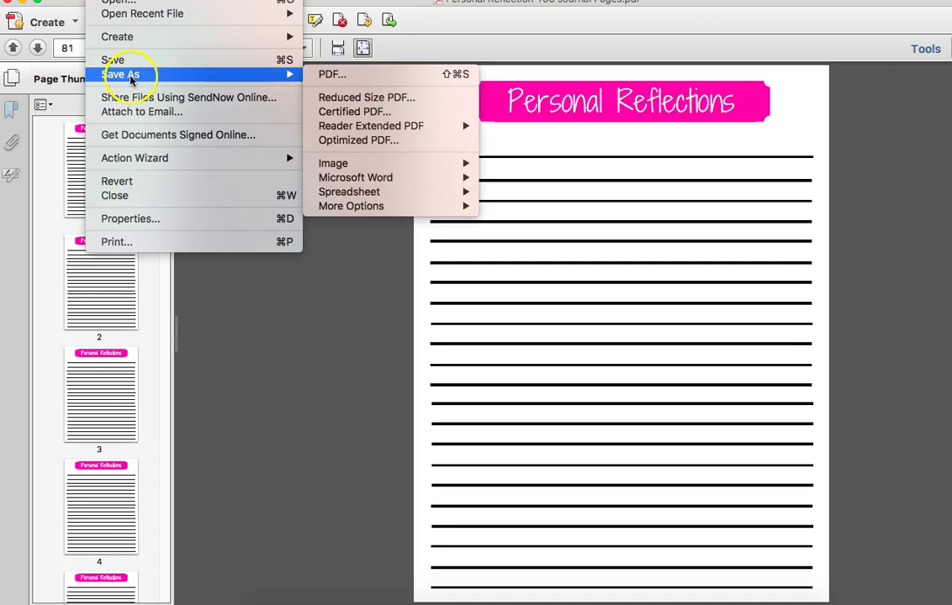
pyautogui.click(327, 76)
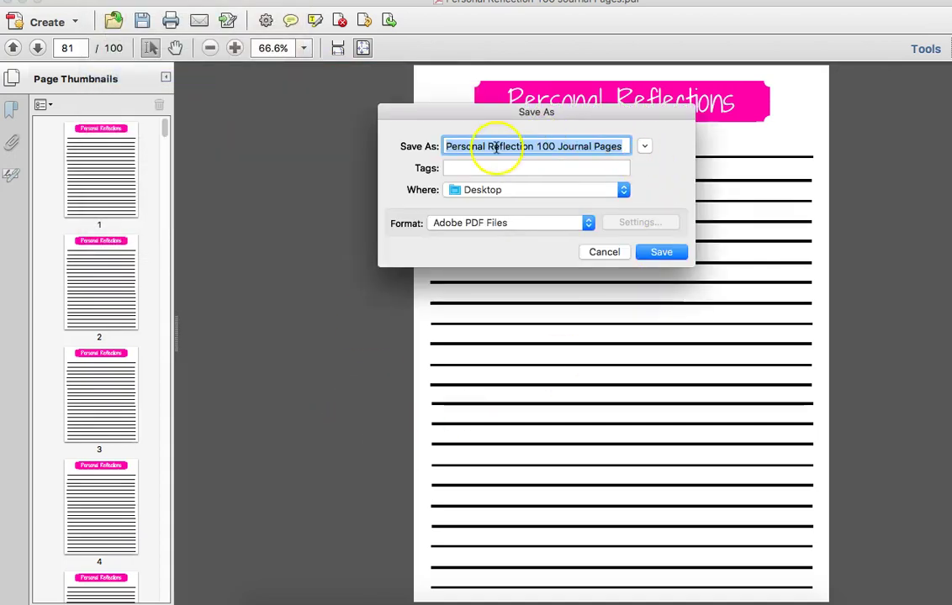
pyautogui.click(672, 252)
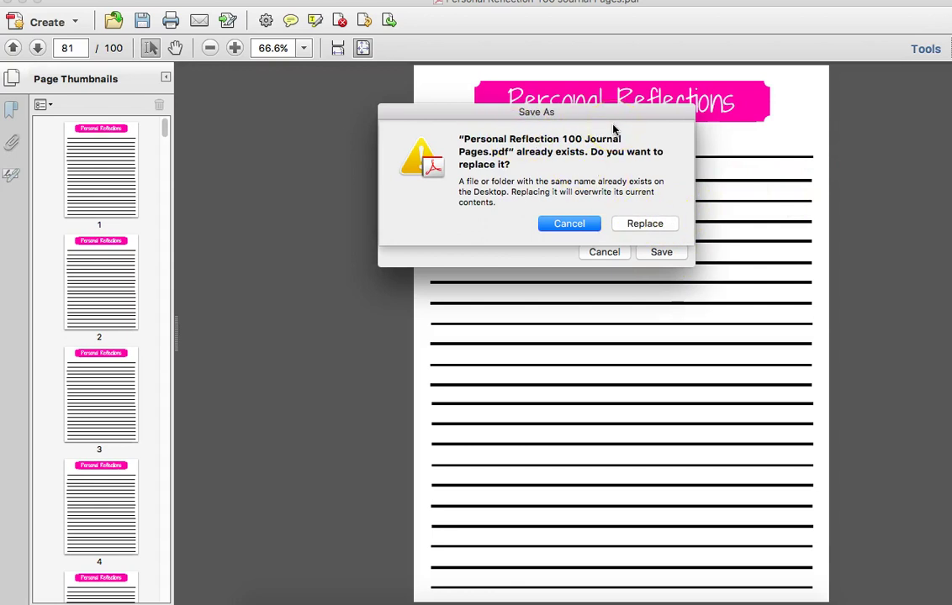
pyautogui.click(637, 225)
pyautogui.click(851, 149)
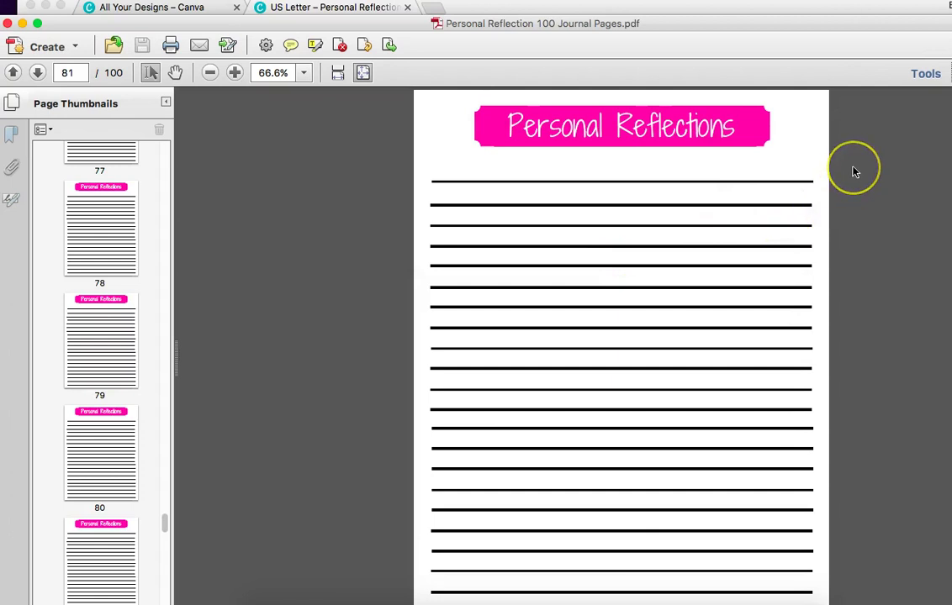